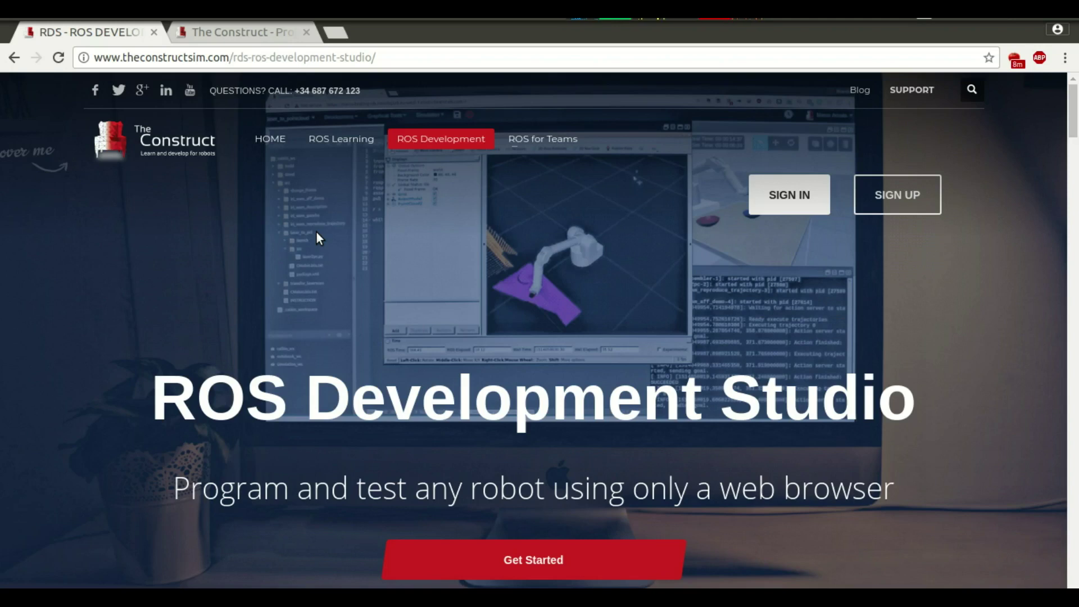
Highlight the site's domain name, then switch to the ROS Development Studio projects list
{"action": "mouse_move", "coordinate": [204, 150]}
{"action": "left_click_drag", "start_coordinate": [229, 56], "coordinate": [62, 57]}
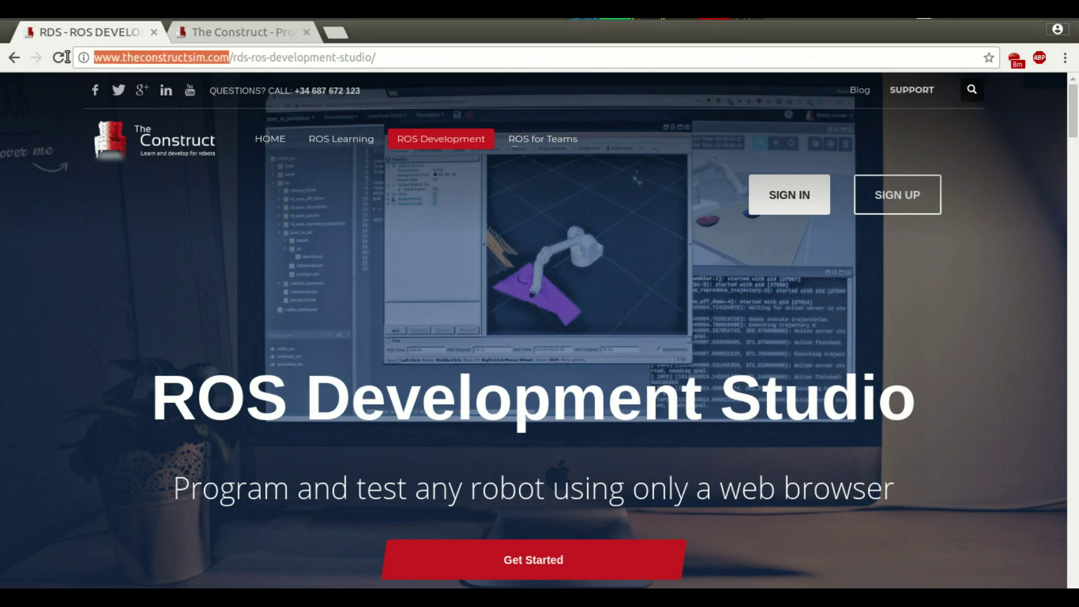
{"action": "mouse_move", "coordinate": [107, 164]}
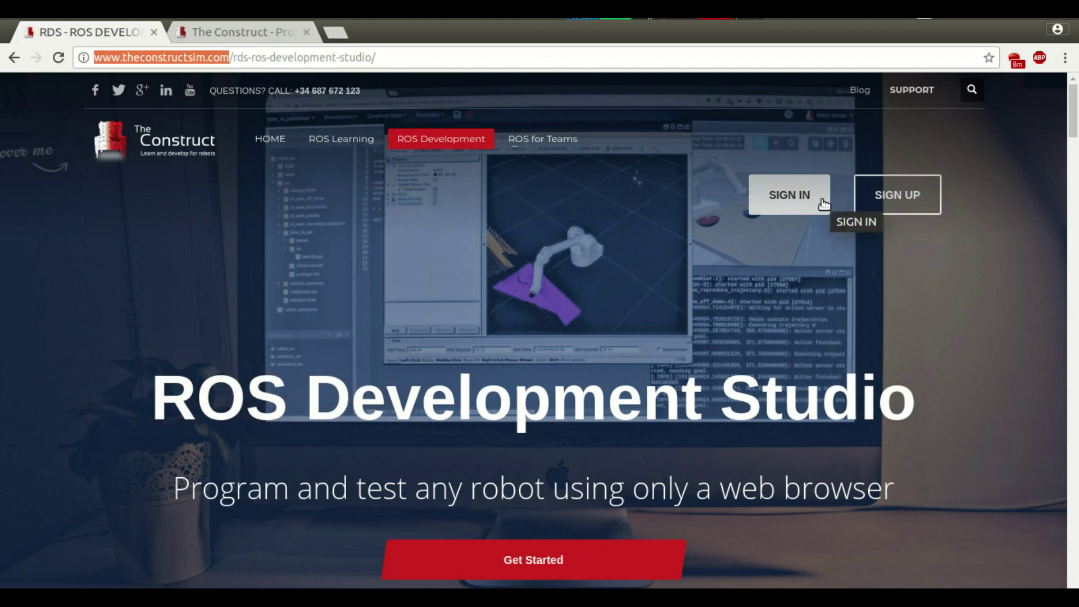
{"action": "left_click", "coordinate": [244, 35]}
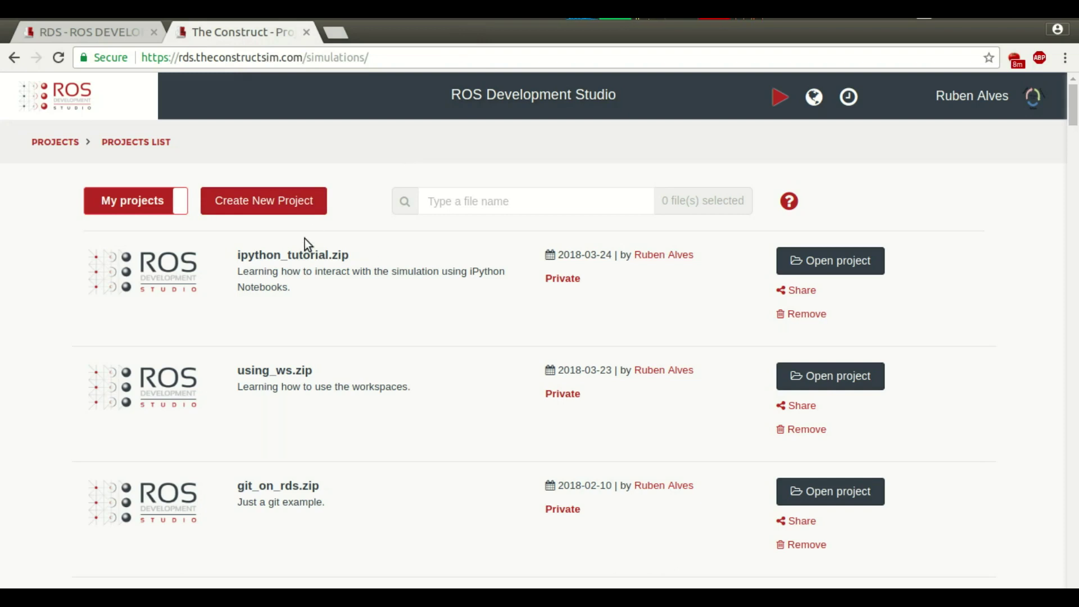
Browse the public example projects, then return to your own projects list
{"action": "left_click", "coordinate": [181, 204]}
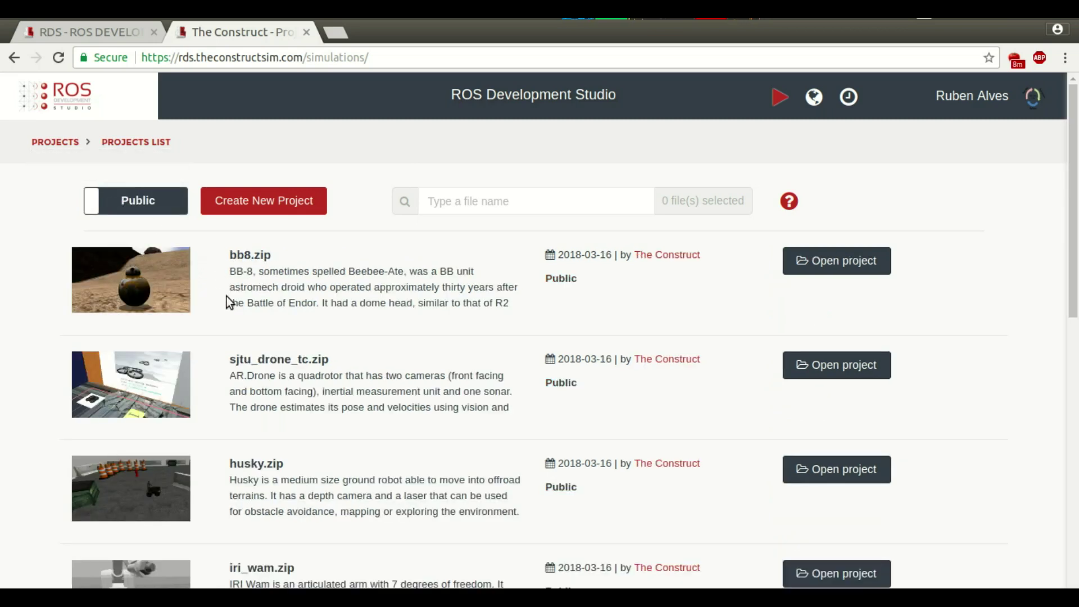
{"action": "scroll", "coordinate": [283, 319], "scroll_direction": "down", "scroll_amount": 4}
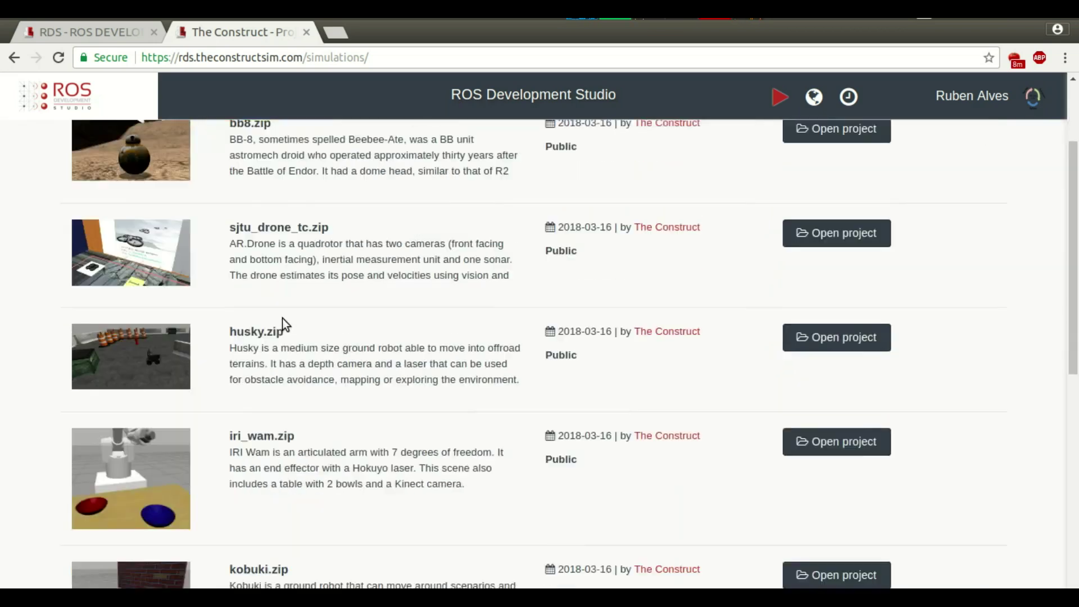
{"action": "scroll", "coordinate": [282, 318], "scroll_direction": "up", "scroll_amount": 4}
{"action": "scroll", "coordinate": [282, 318], "scroll_direction": "down", "scroll_amount": 5}
{"action": "scroll", "coordinate": [282, 318], "scroll_direction": "down", "scroll_amount": 5}
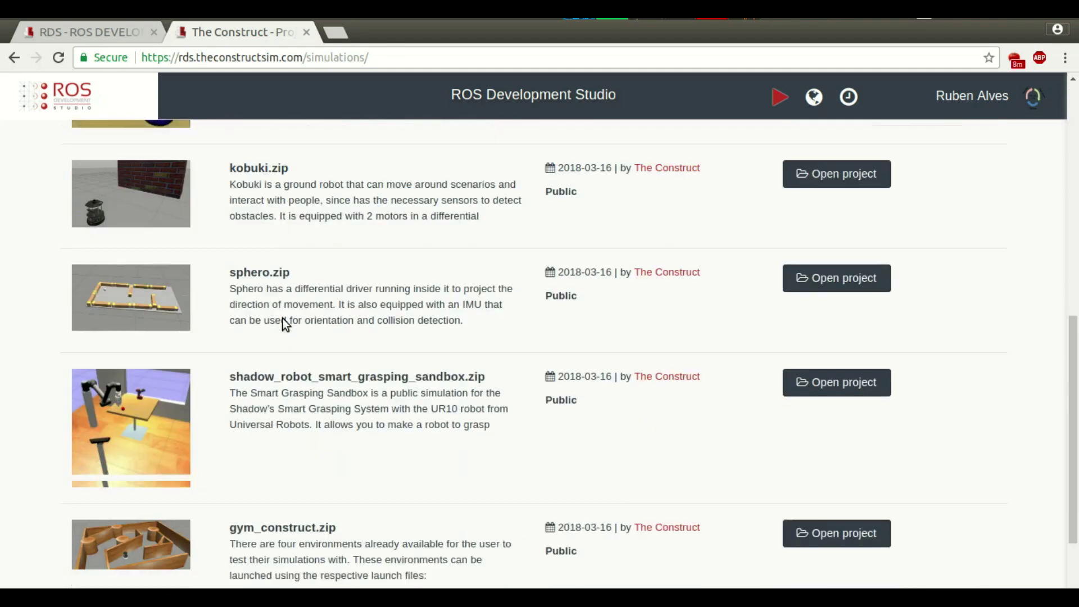
{"action": "scroll", "coordinate": [283, 319], "scroll_direction": "up", "scroll_amount": 8}
{"action": "scroll", "coordinate": [282, 318], "scroll_direction": "up", "scroll_amount": 2}
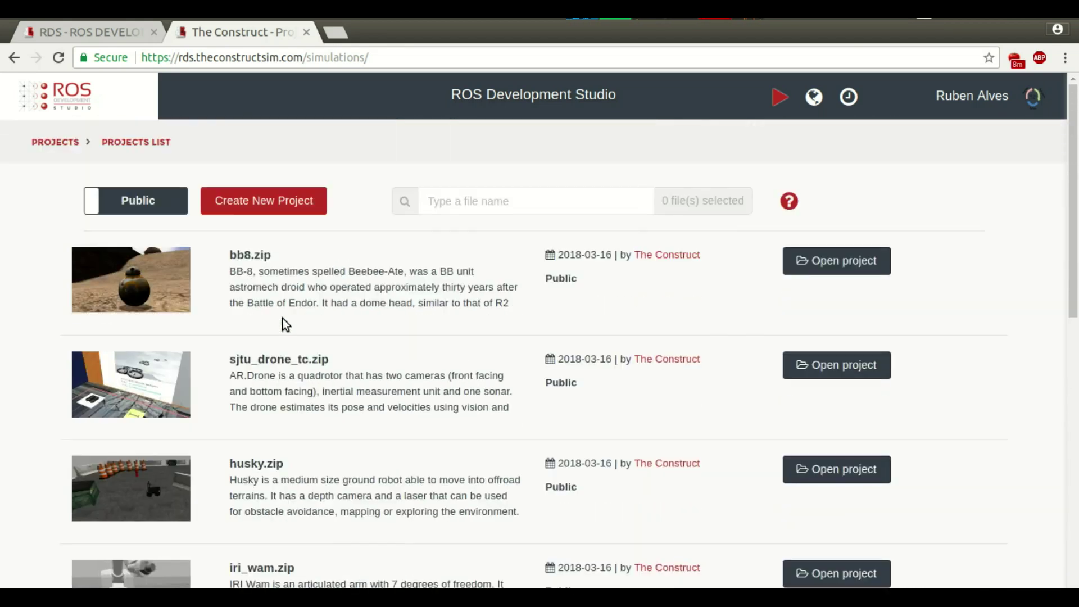
{"action": "left_click", "coordinate": [102, 208]}
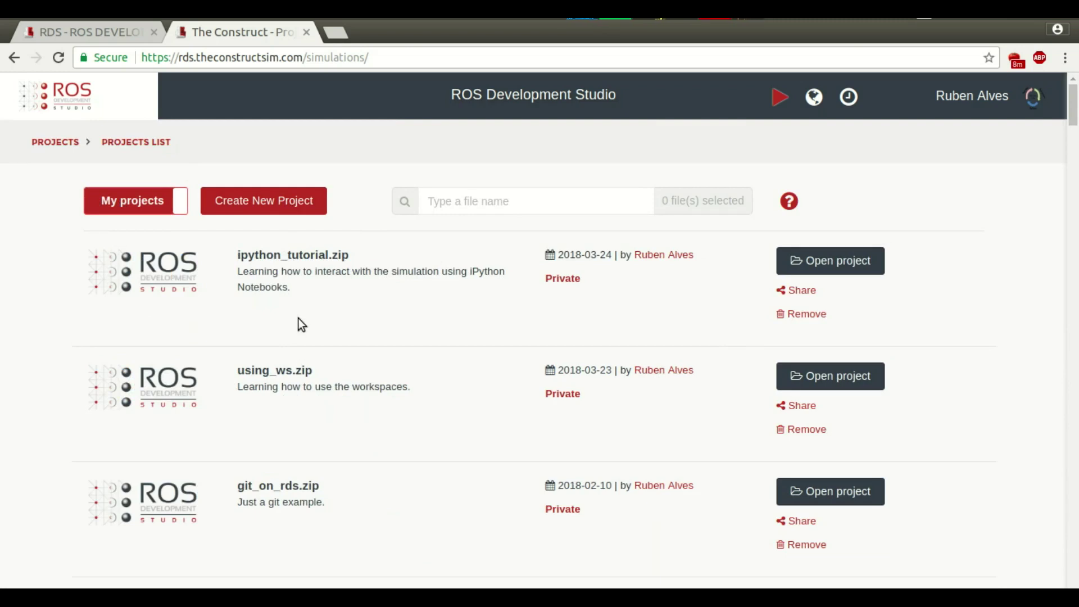
Create project graphical_tools with description 'Tutorial about how to use graphical tools'
{"action": "left_click", "coordinate": [285, 201]}
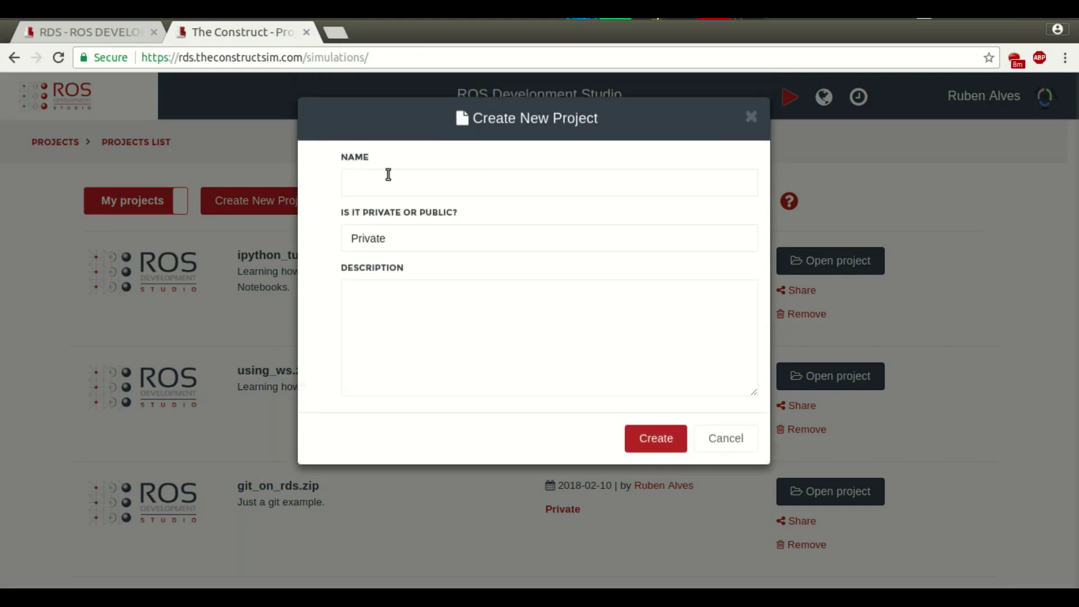
{"action": "left_click", "coordinate": [423, 182]}
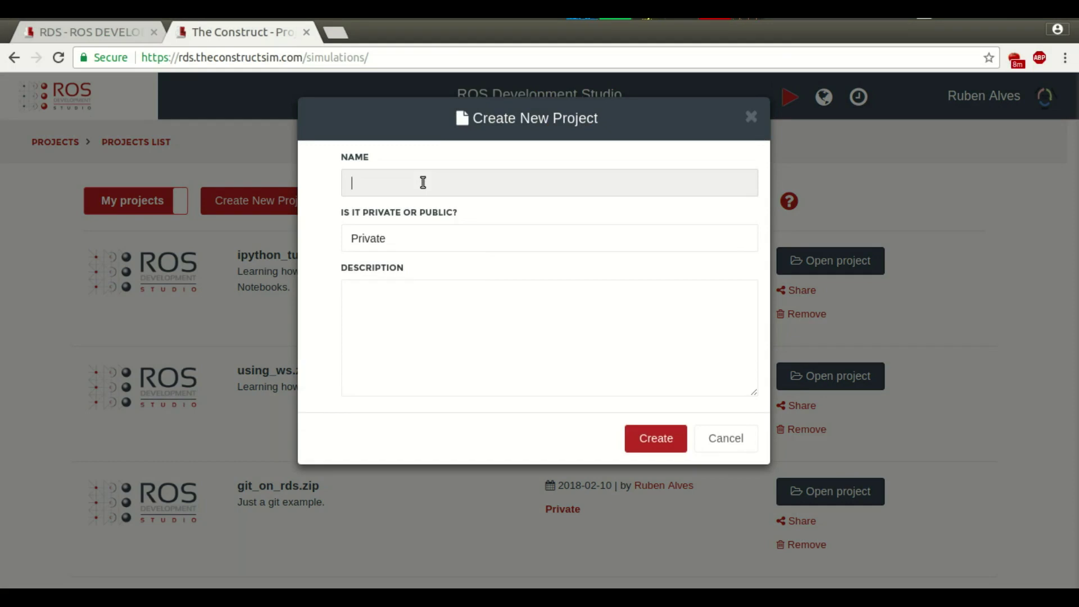
{"action": "type", "text": "graphical_tools"}
{"action": "left_click", "coordinate": [442, 294]}
{"action": "type", "text": "tu"}
{"action": "key", "text": "BackSpace"}
{"action": "key", "text": "BackSpace"}
{"action": "type", "text": "TUtori"}
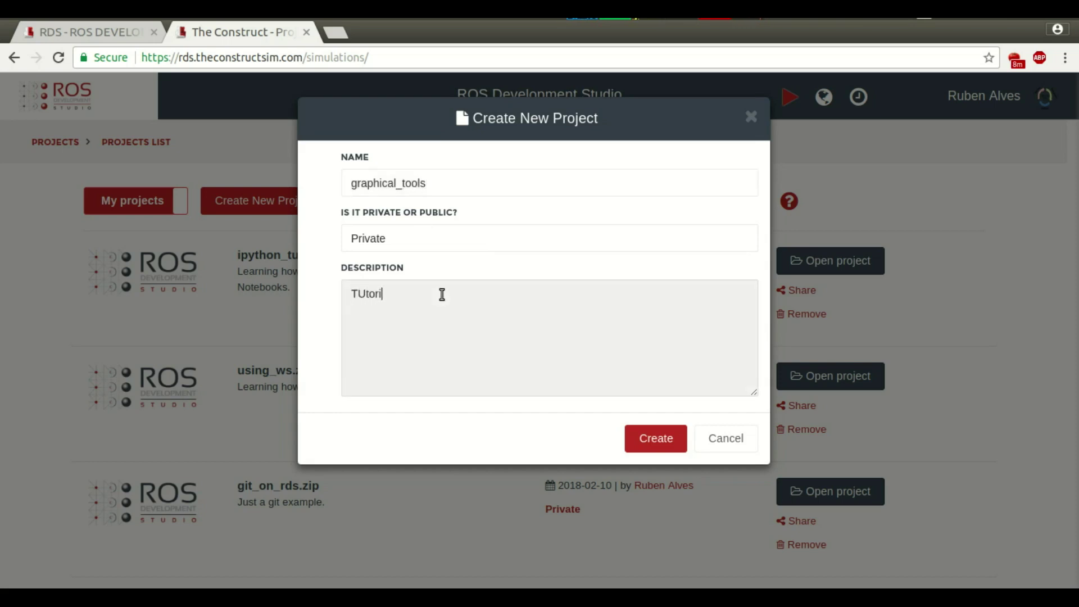
{"action": "type", "text": "al about how to use graphical tools"}
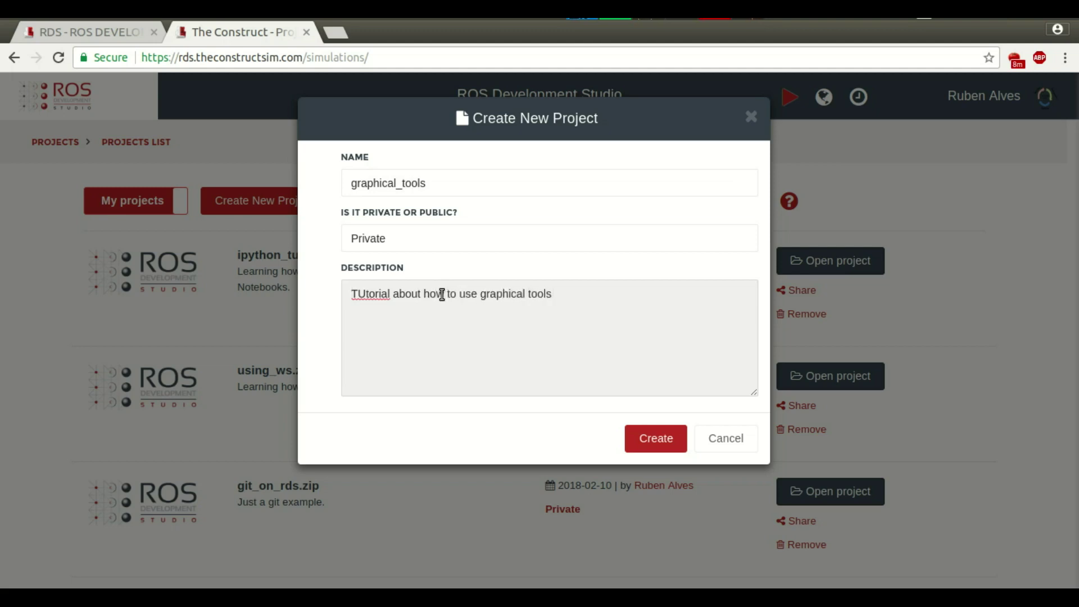
{"action": "key", "text": "shift+Left"}
{"action": "type", "text": "u"}
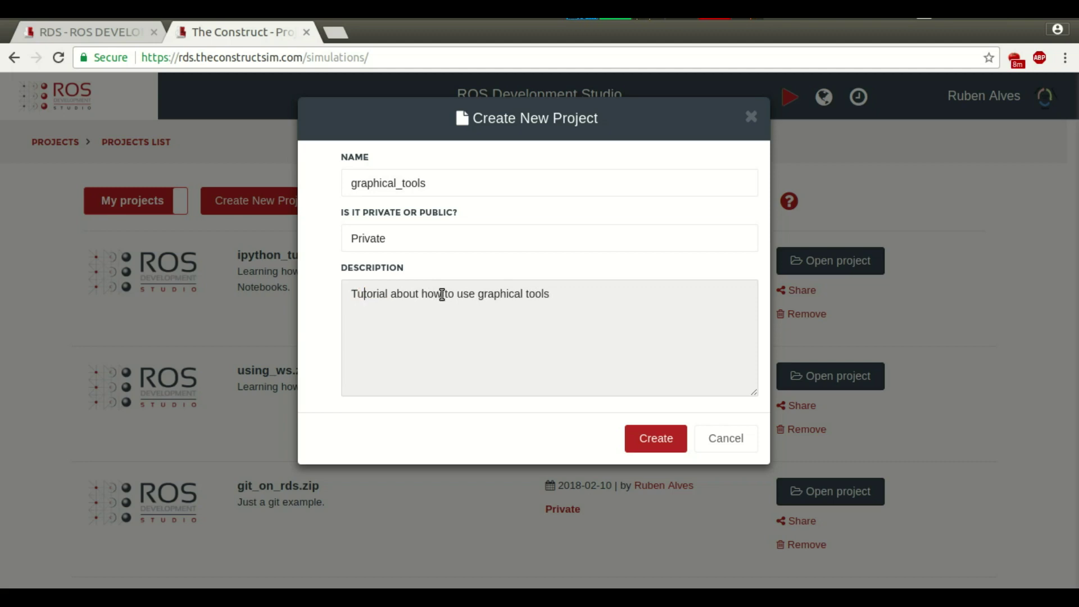
{"action": "left_click", "coordinate": [658, 442]}
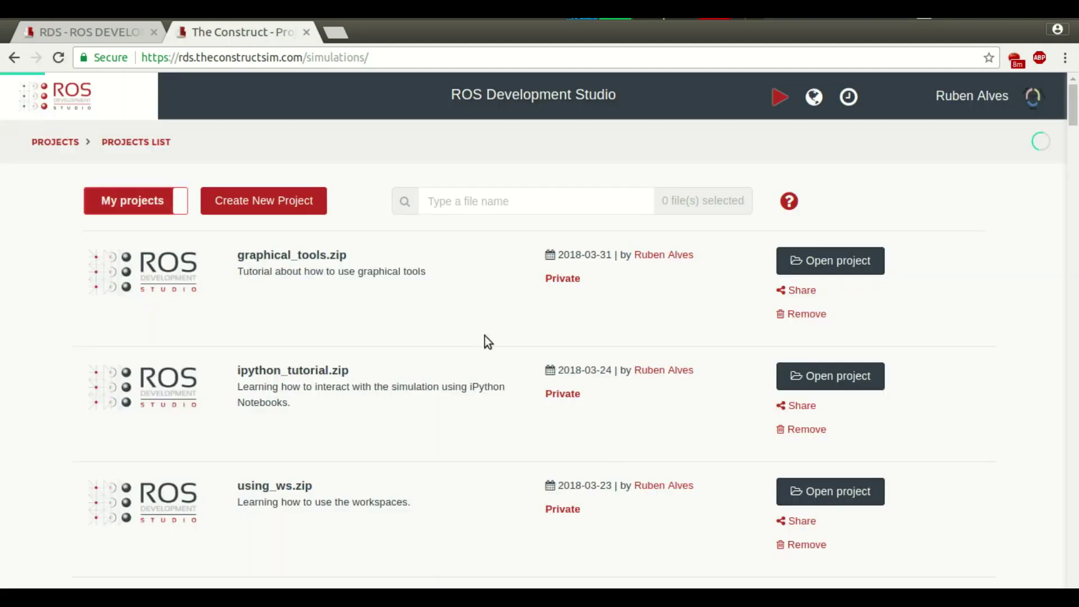
Launch the graphical_tools project, answering No to restoring the previous workspace
{"action": "left_click", "coordinate": [856, 264]}
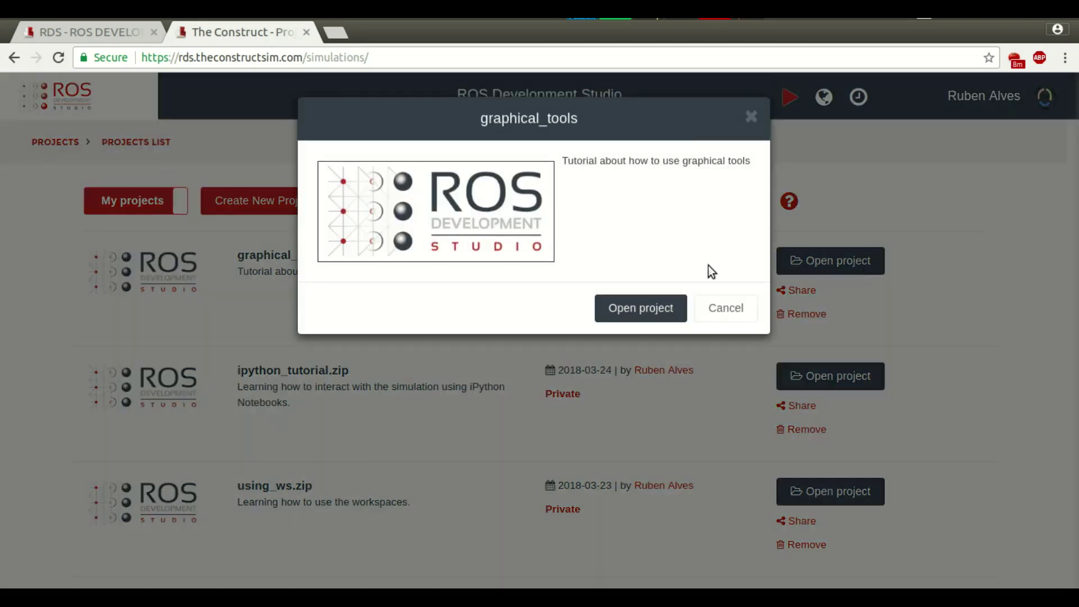
{"action": "triple_click", "coordinate": [645, 169]}
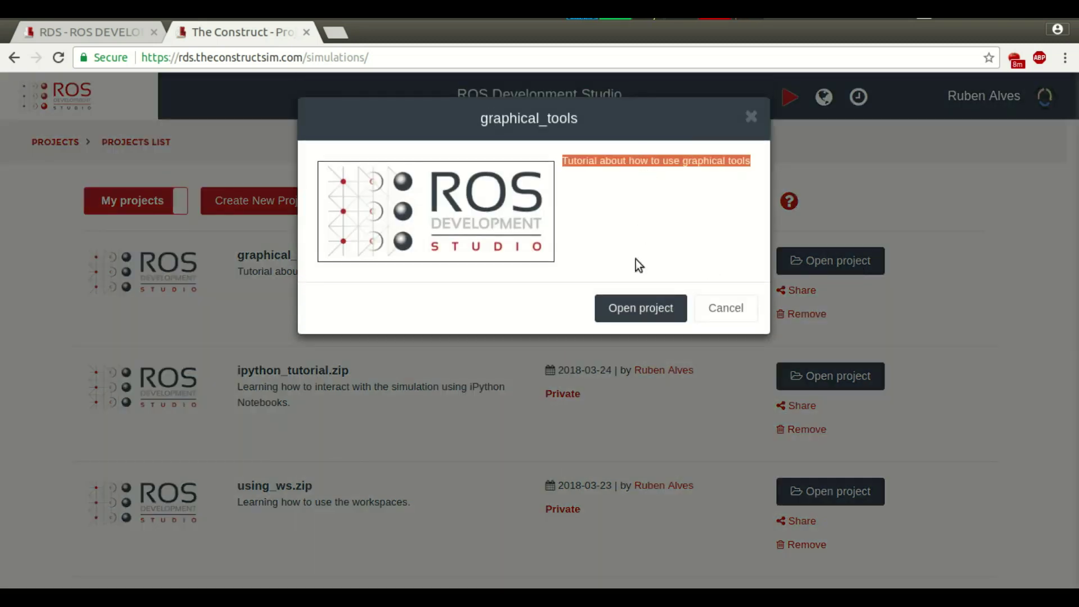
{"action": "left_click", "coordinate": [638, 310]}
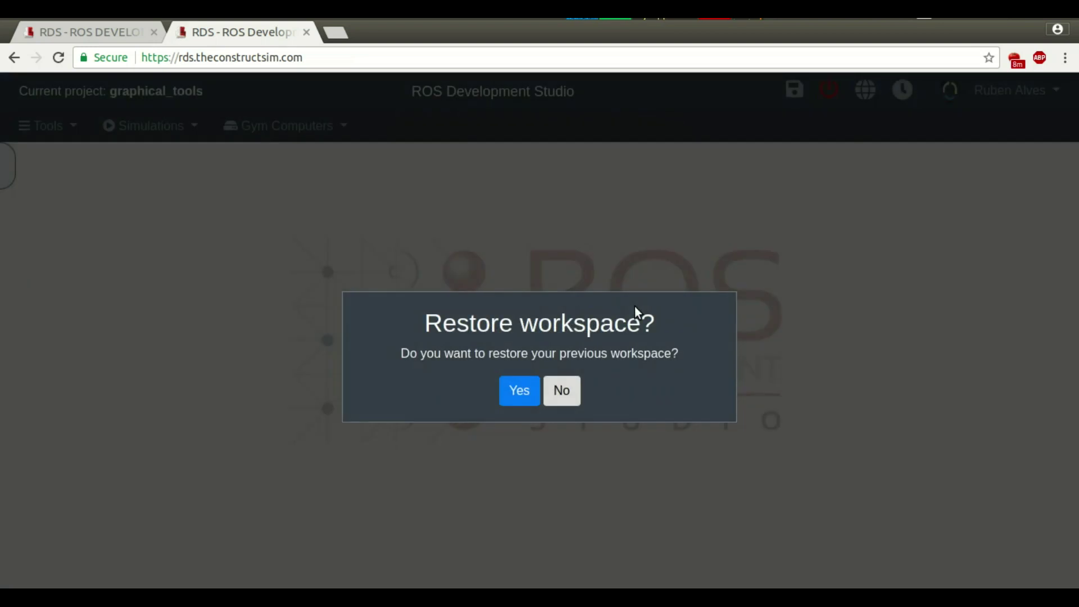
{"action": "left_click", "coordinate": [561, 391]}
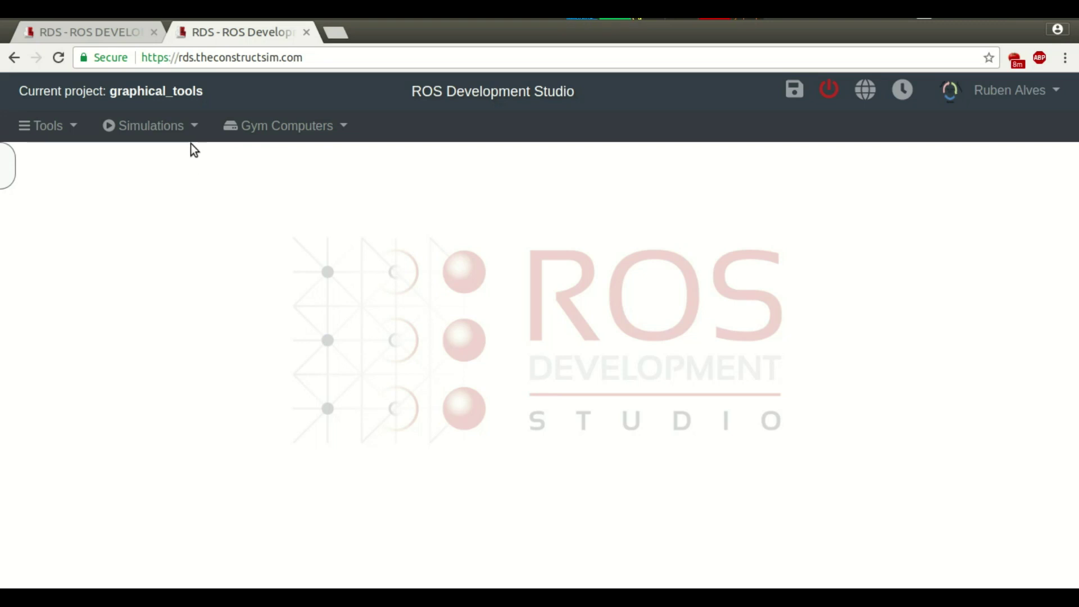
Open a Shell terminal, move it to the lower right, and run rosnode list
{"action": "left_click", "coordinate": [194, 127]}
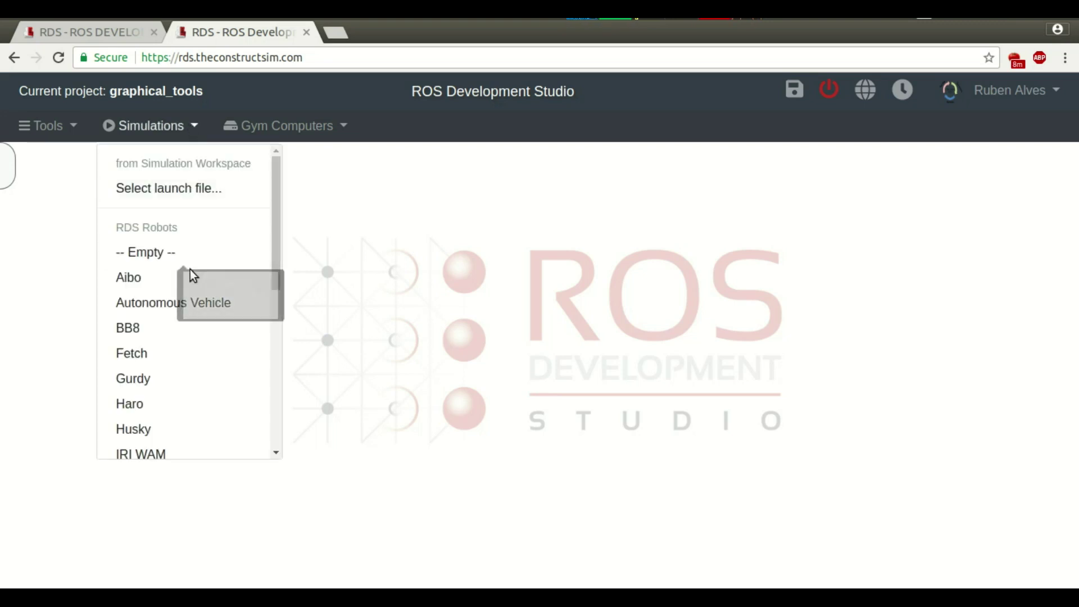
{"action": "mouse_move", "coordinate": [188, 275]}
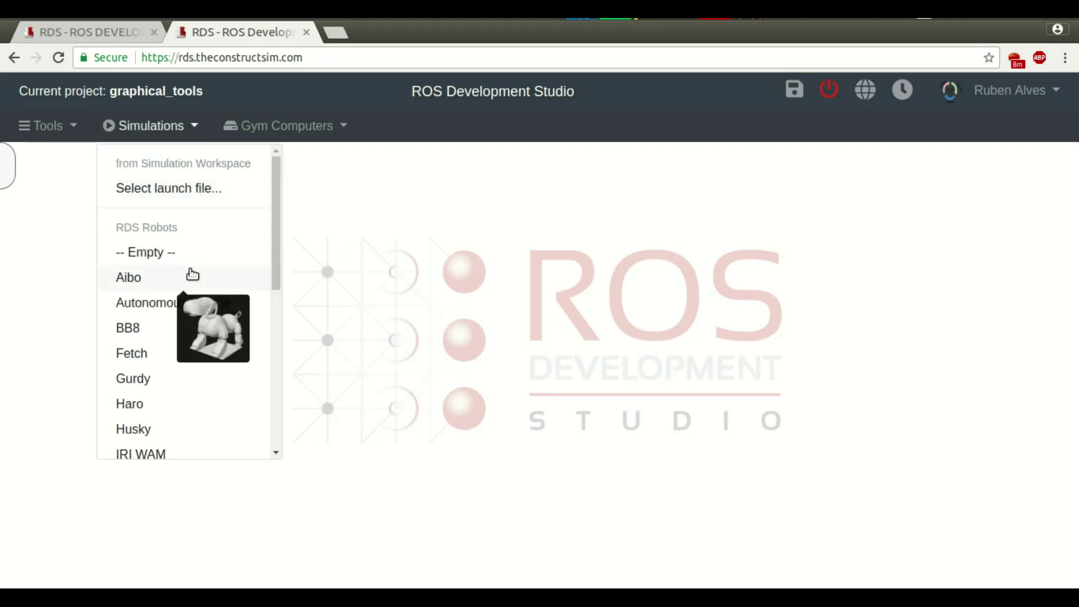
{"action": "left_click", "coordinate": [70, 133]}
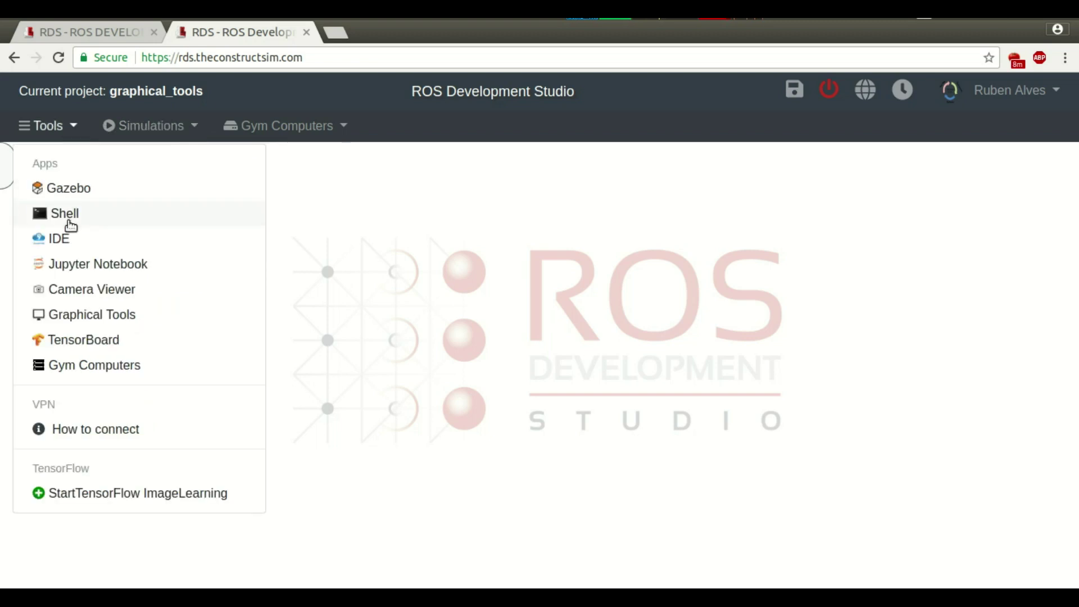
{"action": "left_click", "coordinate": [68, 222]}
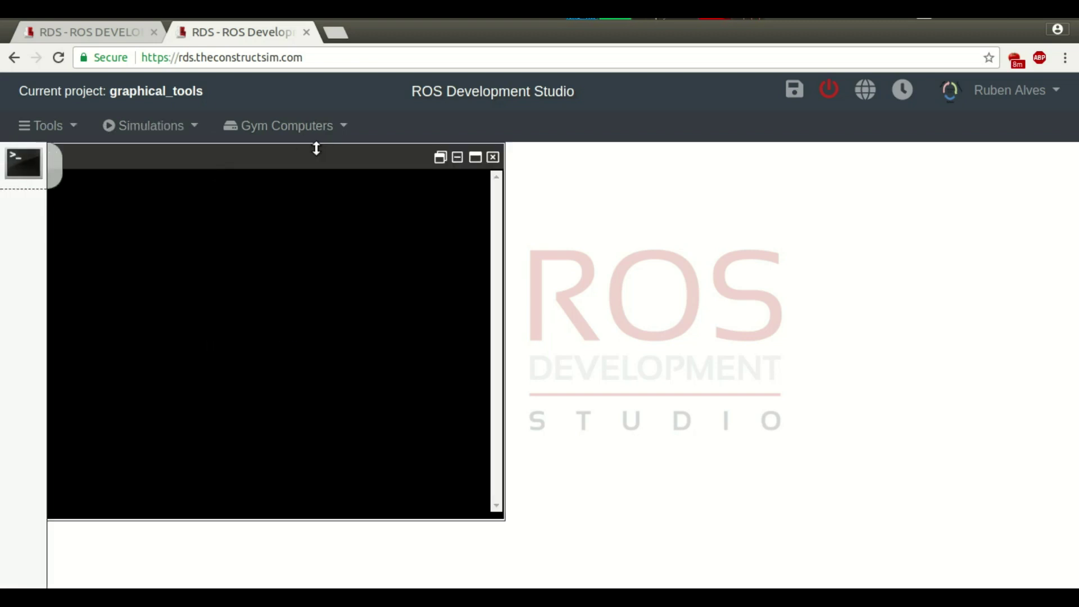
{"action": "left_click_drag", "start_coordinate": [313, 155], "coordinate": [882, 223]}
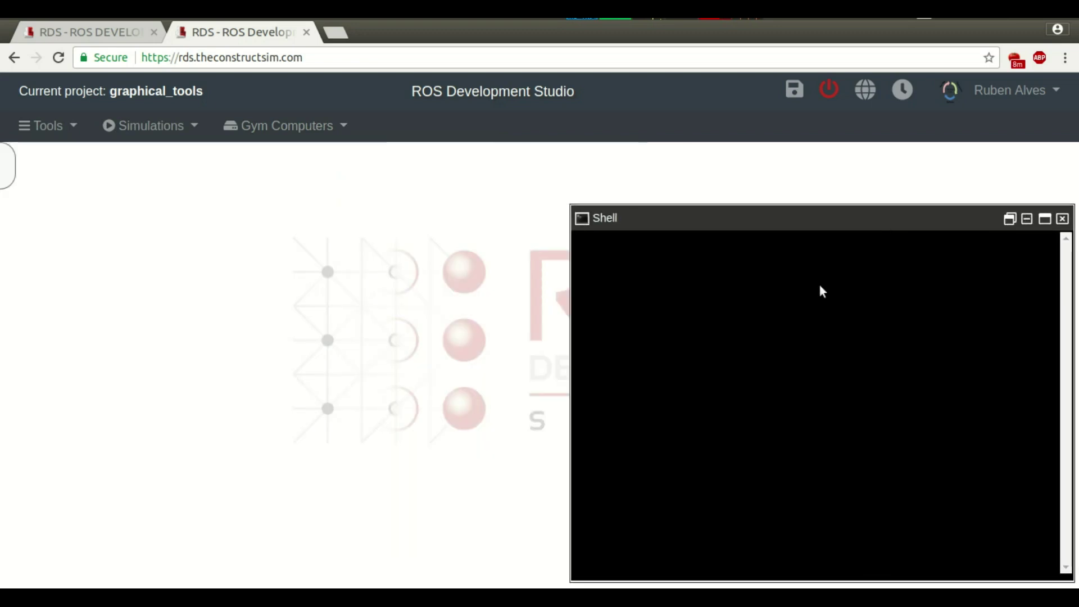
{"action": "type", "text": "ro"}
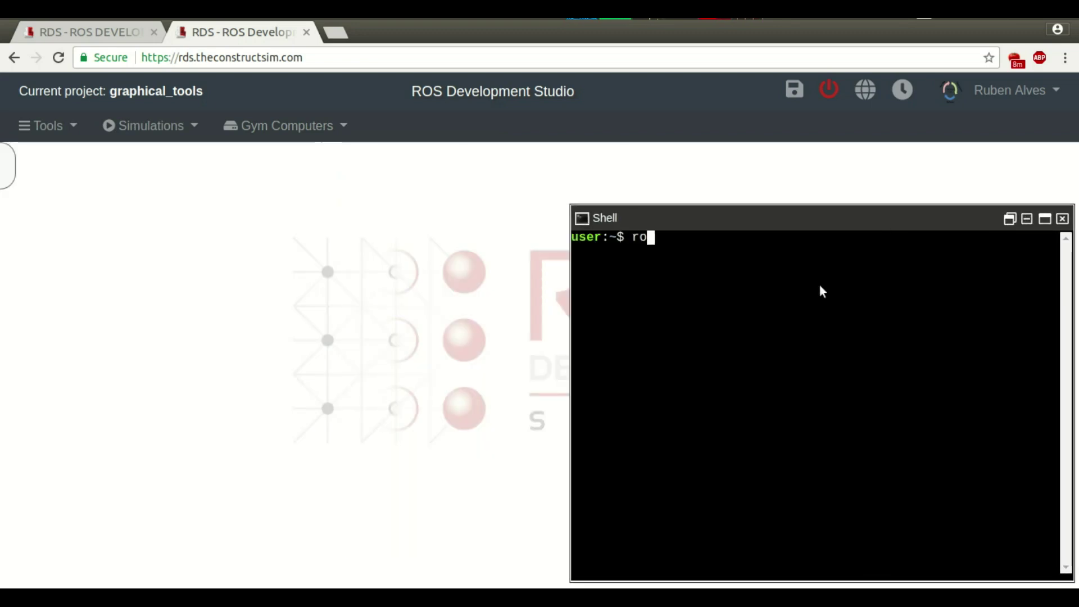
{"action": "type", "text": "snode list"}
{"action": "key", "text": "Return"}
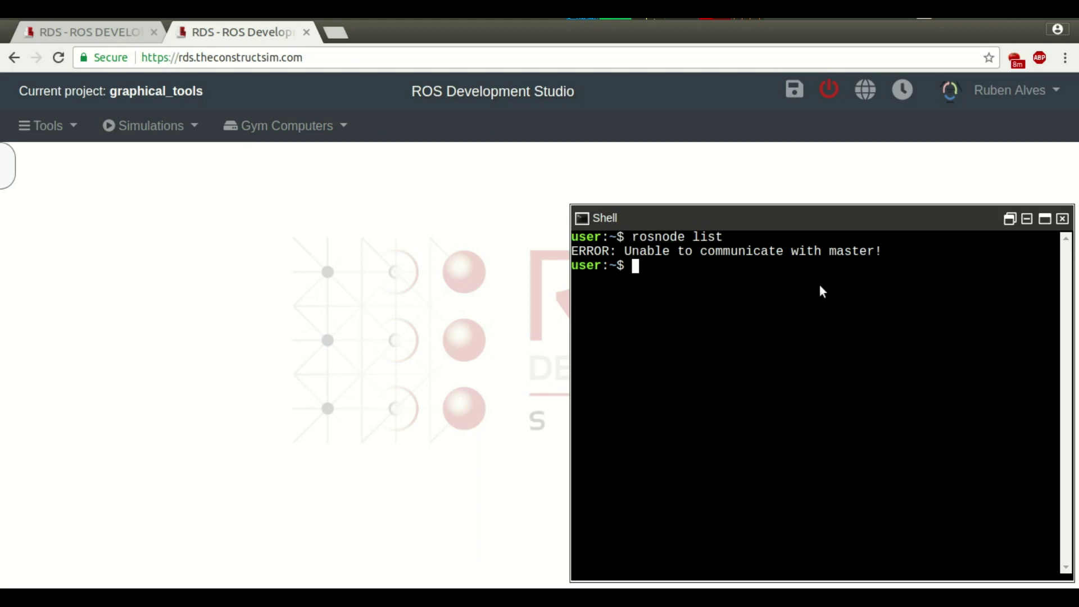
Scroll the Simulations robot list down to Turtlebot 2
{"action": "left_click", "coordinate": [194, 122]}
{"action": "left_click_drag", "start_coordinate": [272, 203], "coordinate": [247, 349]}
{"action": "mouse_move", "coordinate": [164, 343]}
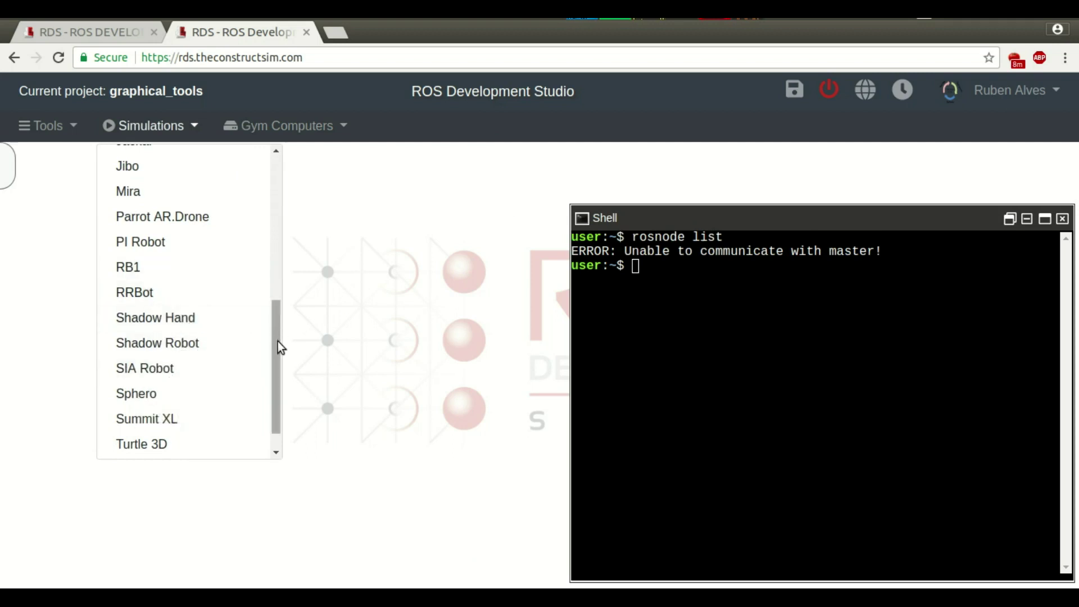
{"action": "left_click_drag", "start_coordinate": [278, 342], "coordinate": [253, 392]}
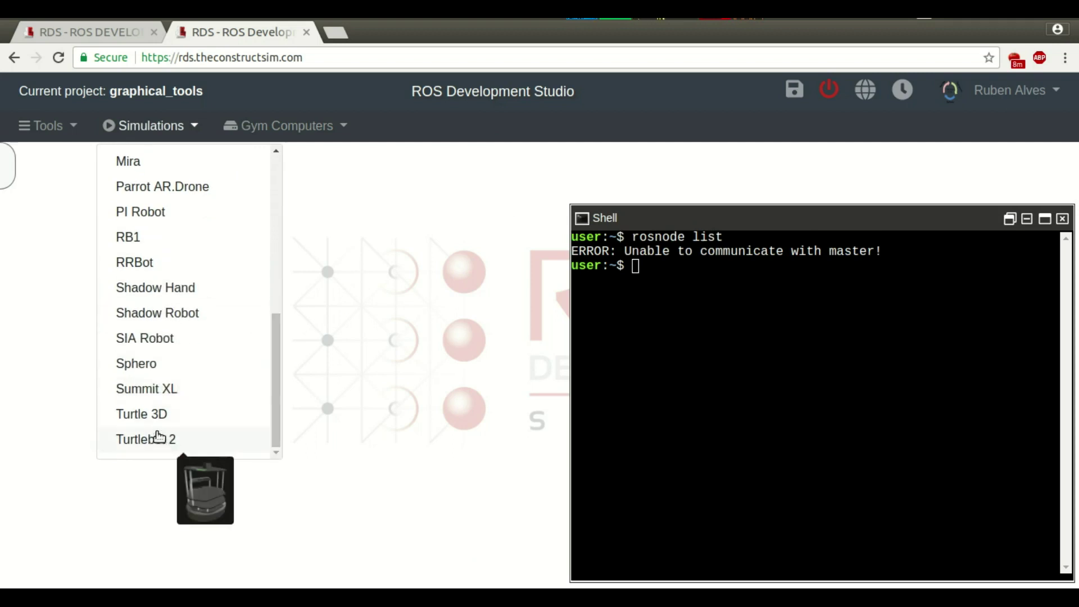
Launch the Turtlebot 2 simulation and nudge the Gazebo window slightly right
{"action": "mouse_move", "coordinate": [148, 317]}
{"action": "mouse_move", "coordinate": [148, 439]}
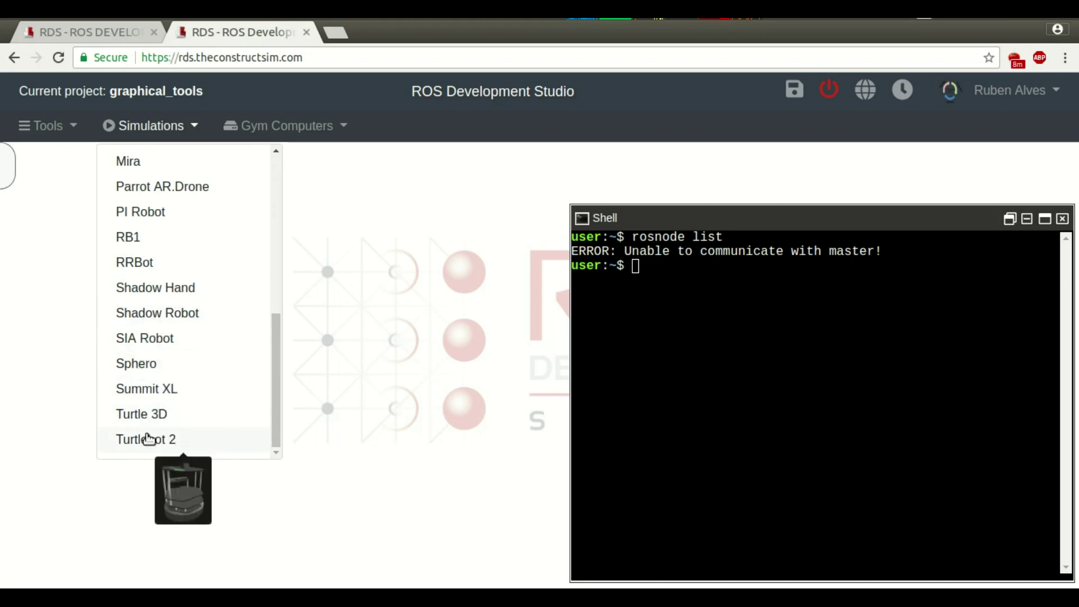
{"action": "left_click", "coordinate": [148, 439]}
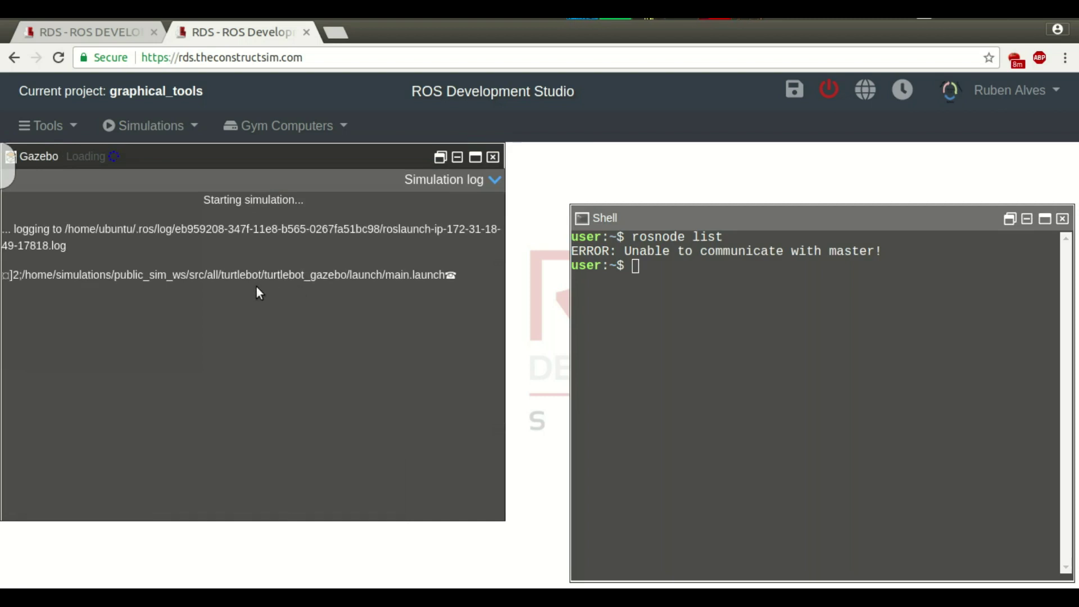
{"action": "left_click_drag", "start_coordinate": [241, 161], "coordinate": [274, 164]}
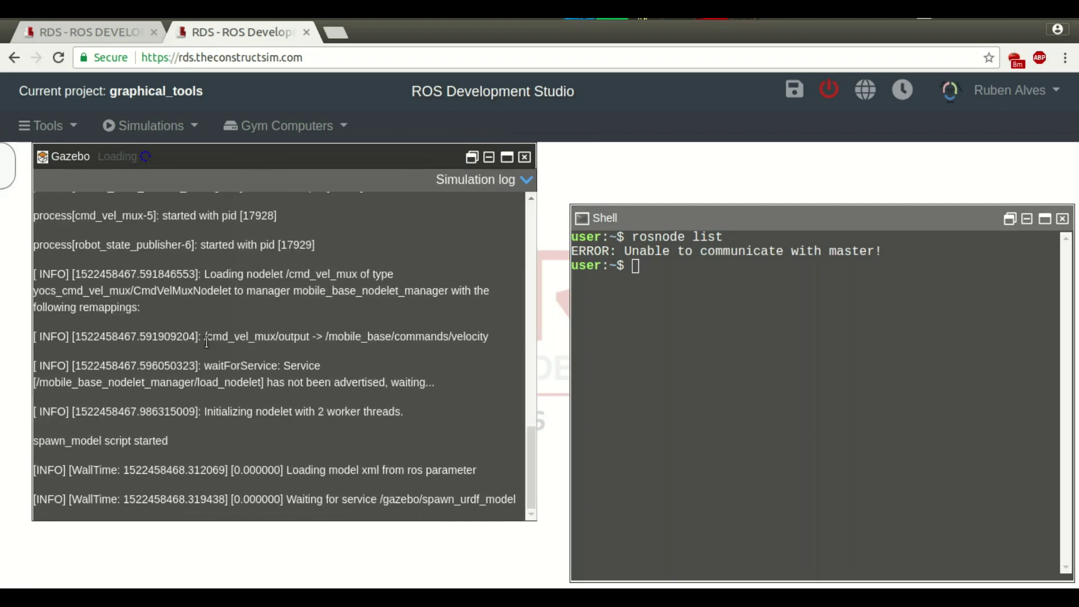
{"action": "left_click_drag", "start_coordinate": [205, 354], "coordinate": [204, 390]}
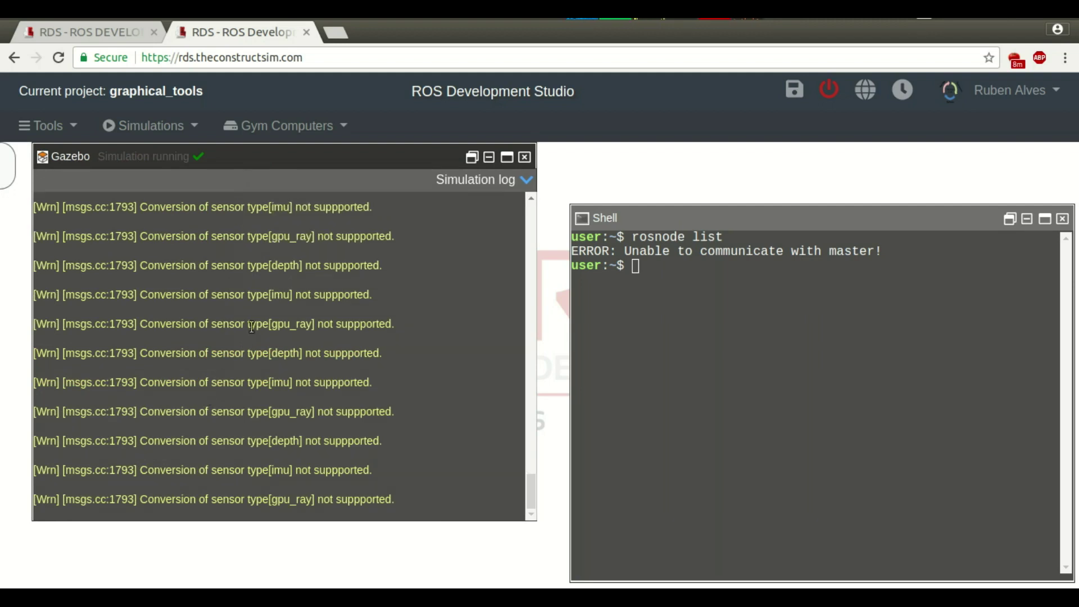
Rerun rosnode list to confirm /gazebo, /cmd_vel_mux and /rosout, then collapse the simulation log
{"action": "left_click", "coordinate": [668, 323]}
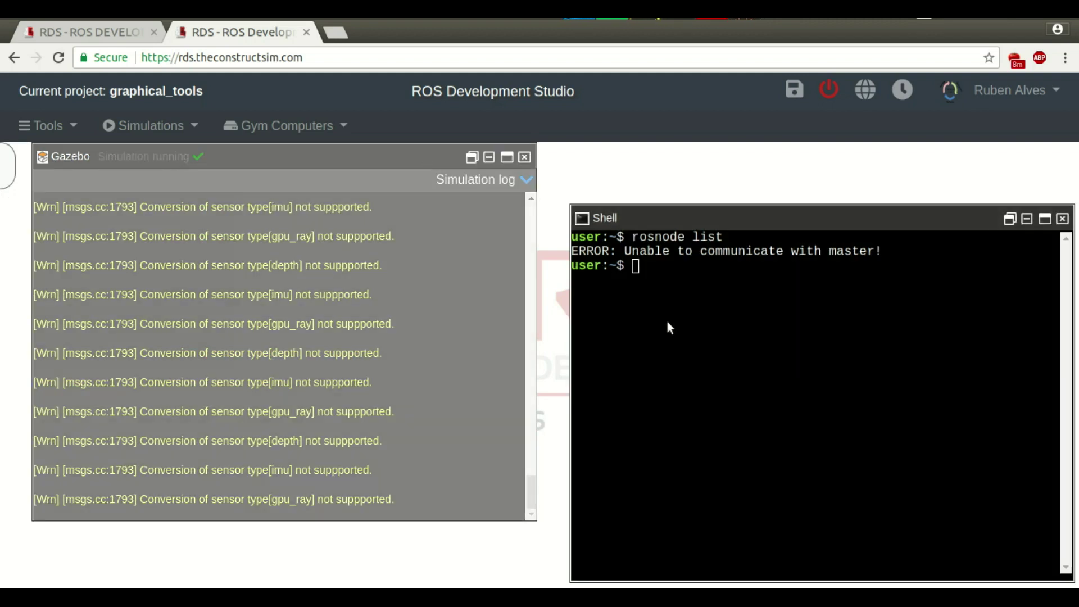
{"action": "key", "text": "Up"}
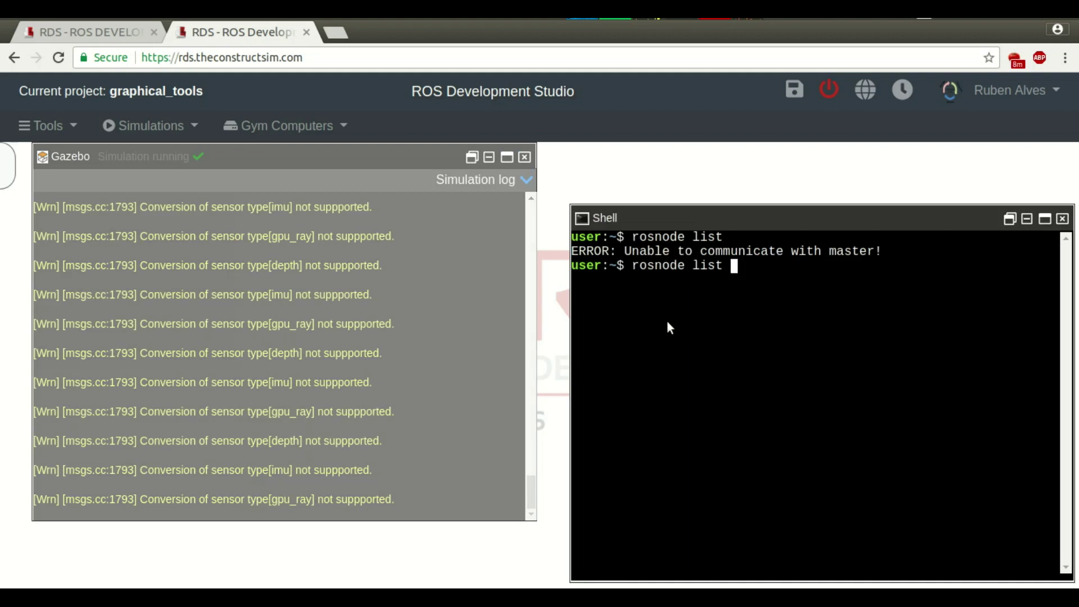
{"action": "key", "text": "Return"}
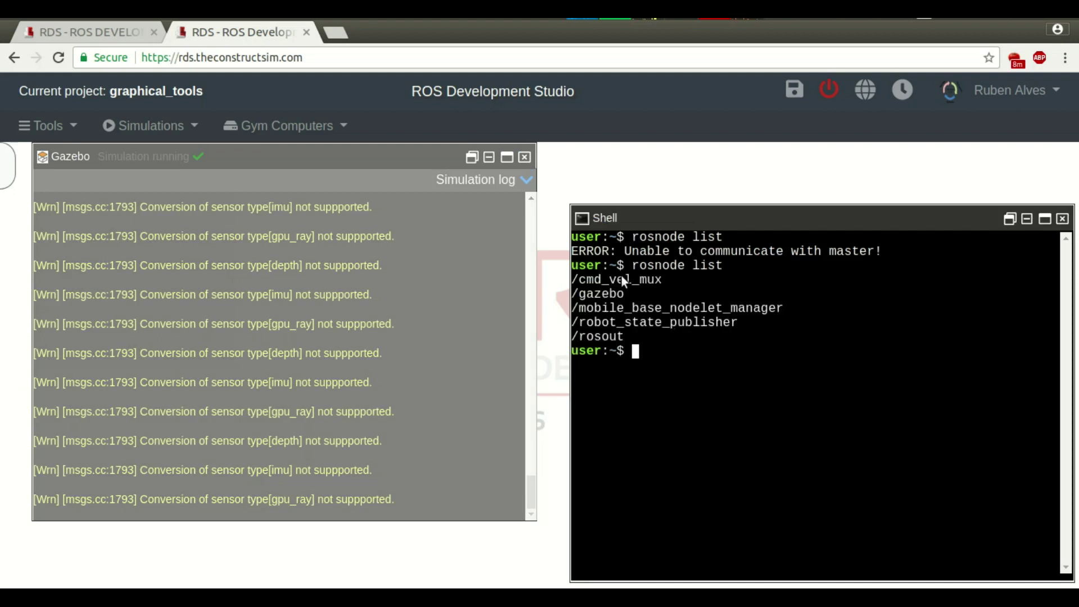
{"action": "left_click_drag", "start_coordinate": [625, 336], "coordinate": [599, 282]}
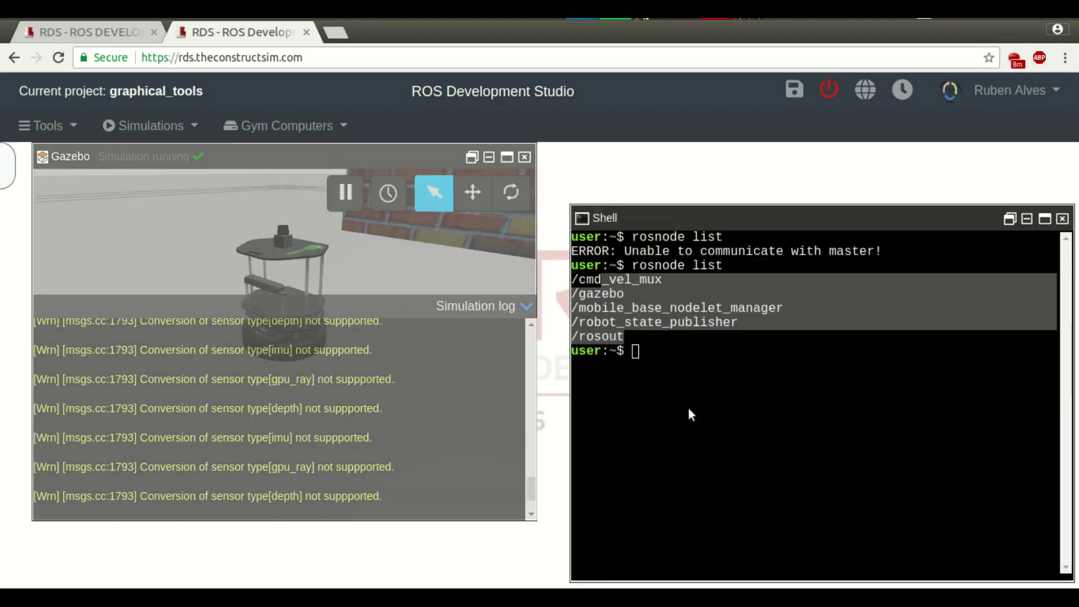
{"action": "left_click", "coordinate": [688, 407]}
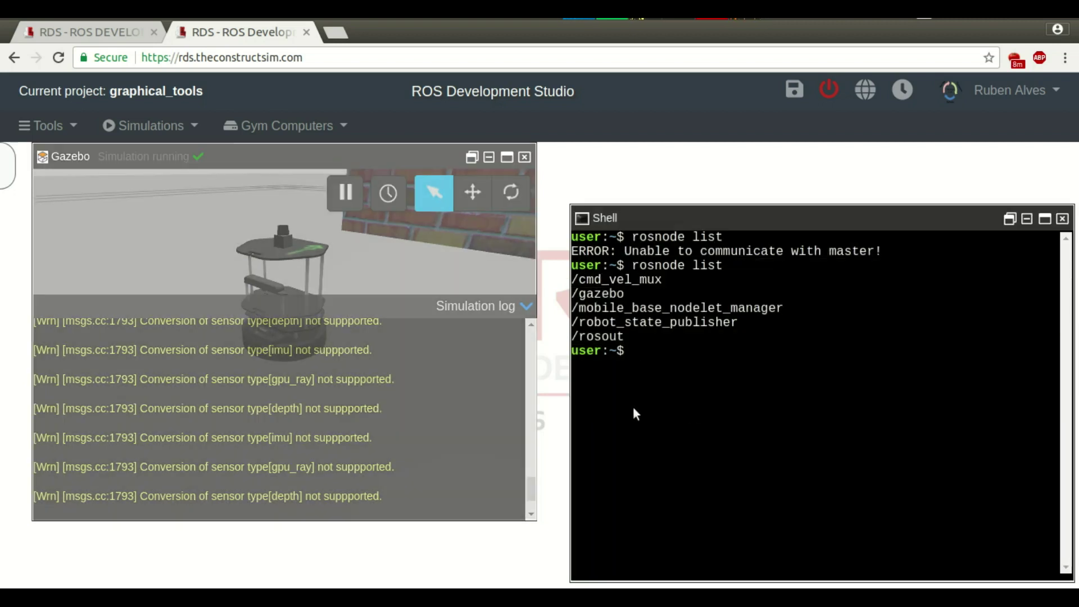
{"action": "left_click", "coordinate": [528, 311]}
{"action": "left_click", "coordinate": [528, 311]}
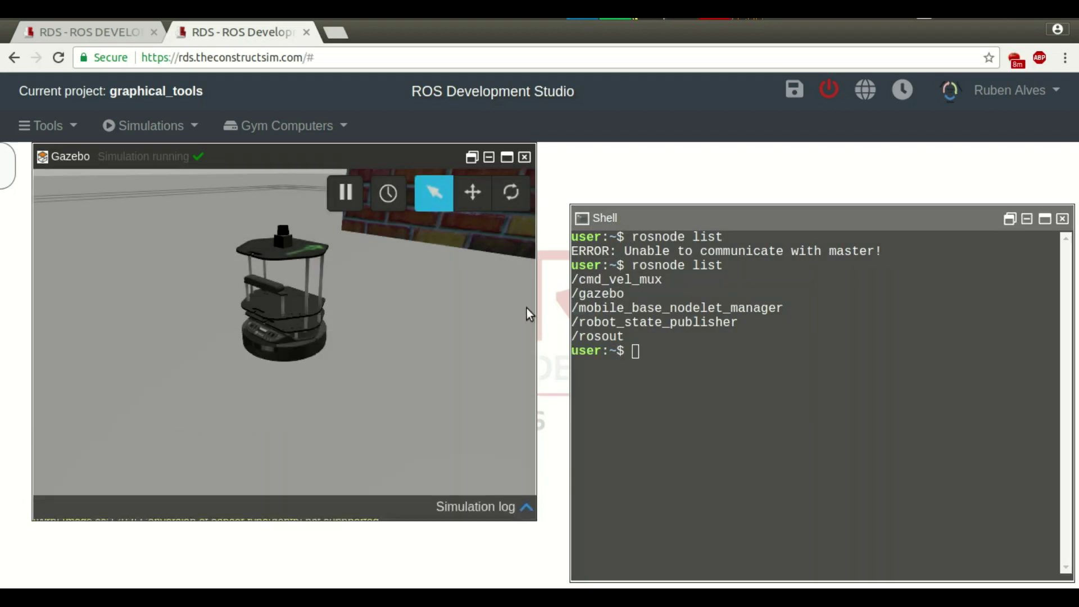
Run rostopic list and review topics like /cmd_vel, /camera/rgb/image_raw and /kobuki/laser/scan
{"action": "mouse_move", "coordinate": [418, 323]}
{"action": "left_mouse_down"}
{"action": "mouse_move", "coordinate": [443, 323]}
{"action": "mouse_move", "coordinate": [414, 327]}
{"action": "left_mouse_up"}
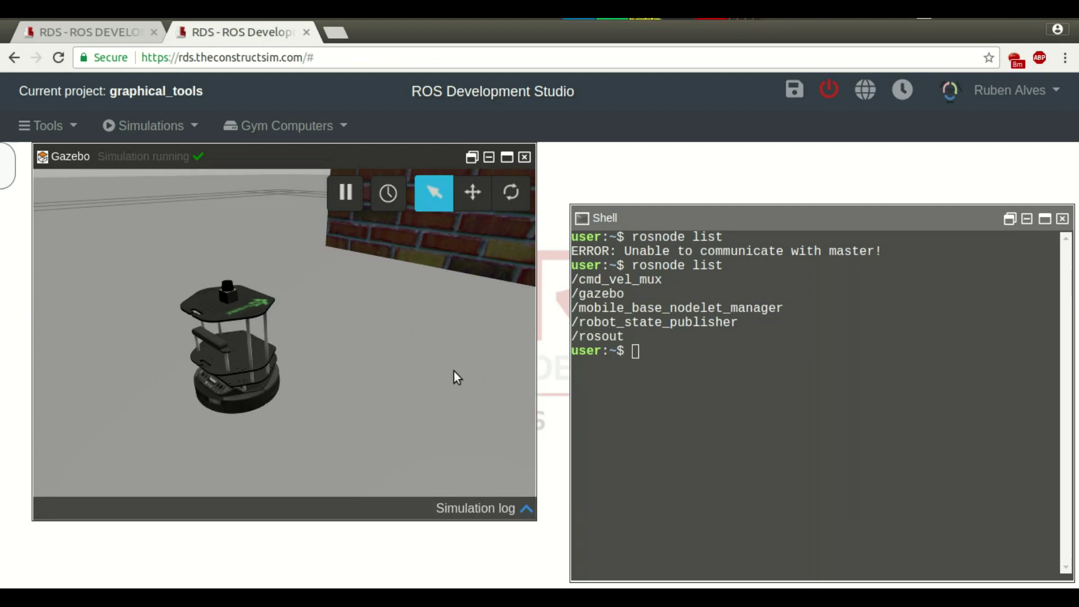
{"action": "left_click", "coordinate": [645, 377]}
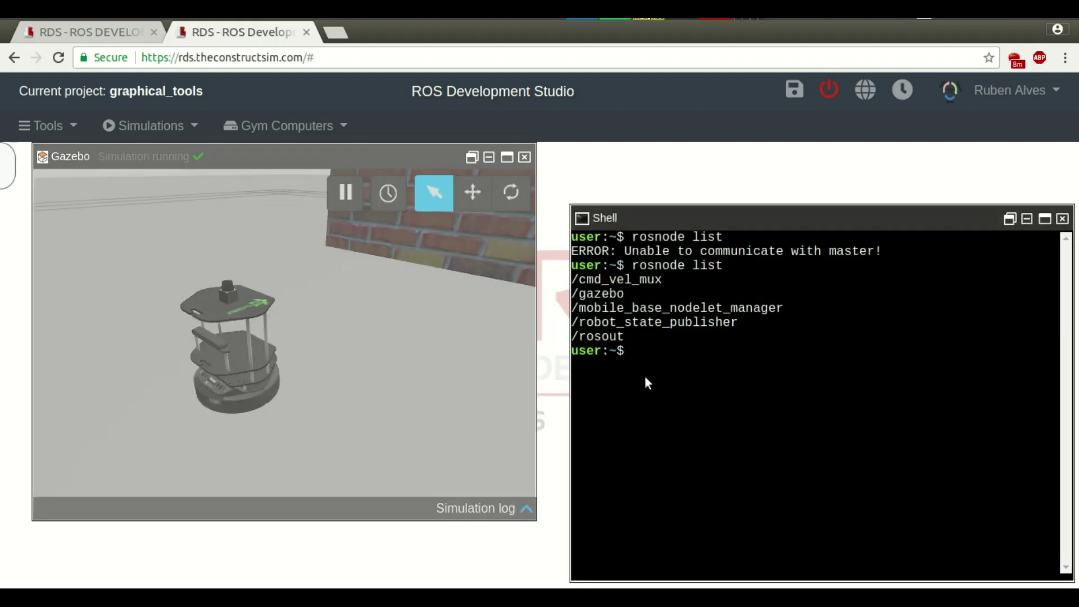
{"action": "type", "text": "rostopic list"}
{"action": "key", "text": "Return"}
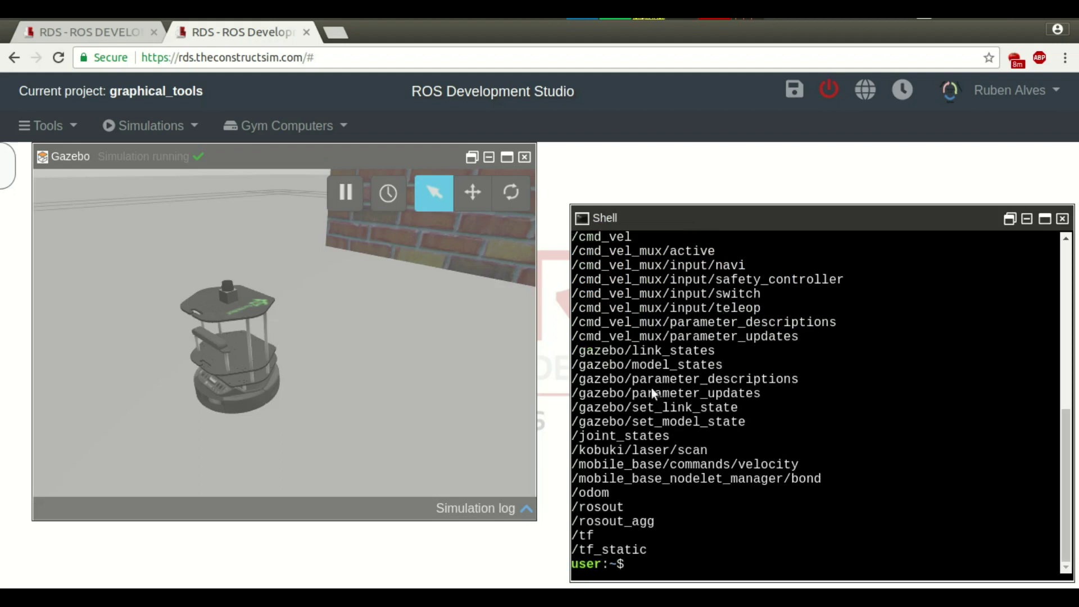
{"action": "scroll", "coordinate": [663, 409], "scroll_direction": "up", "scroll_amount": 8}
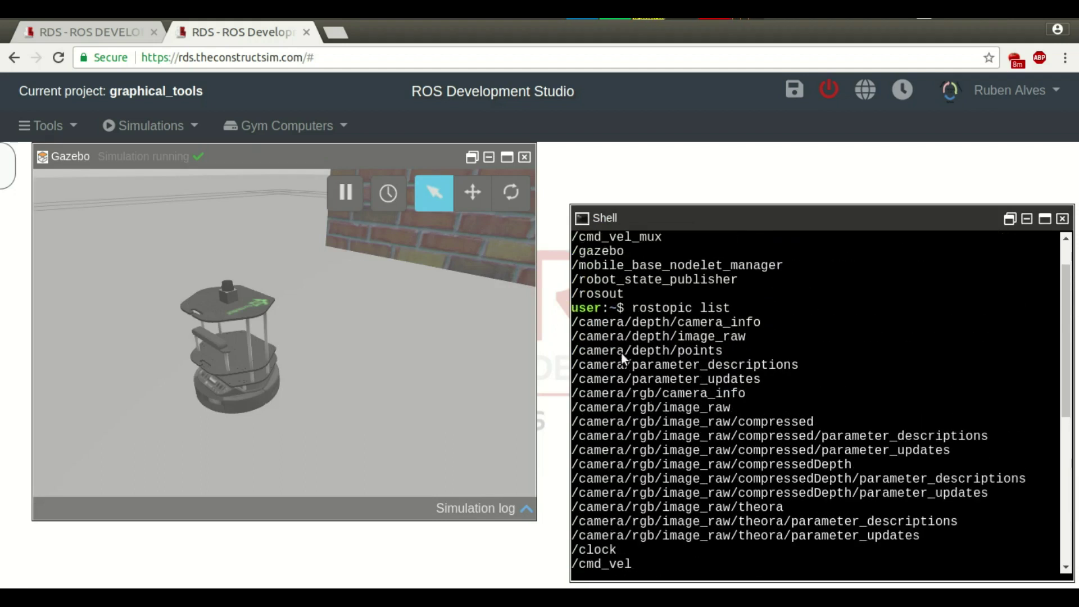
{"action": "left_click_drag", "start_coordinate": [622, 315], "coordinate": [622, 400]}
{"action": "scroll", "coordinate": [622, 411], "scroll_direction": "down", "scroll_amount": 6}
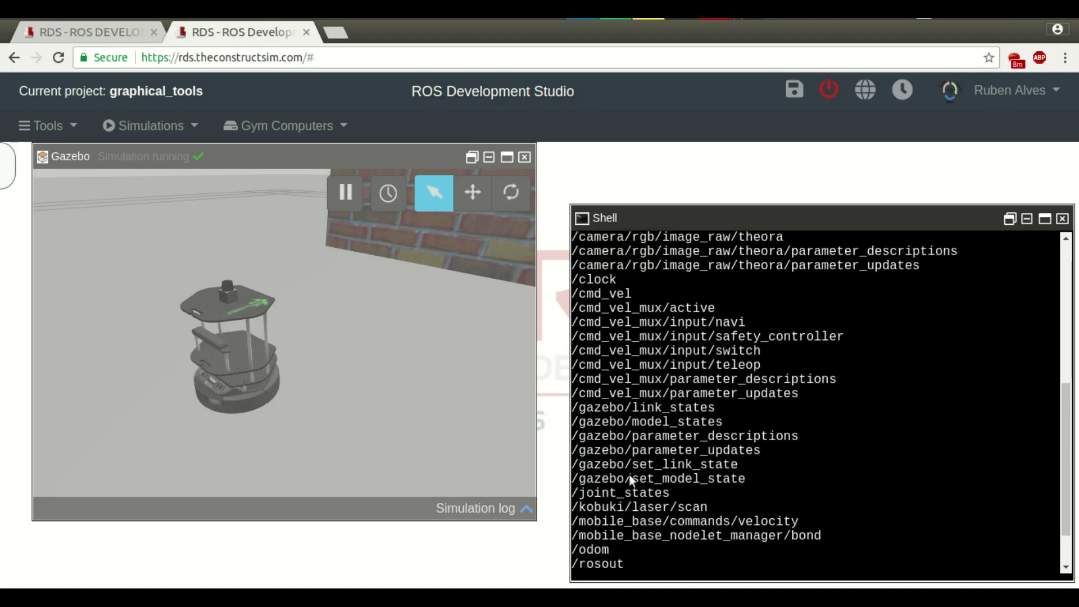
{"action": "left_click_drag", "start_coordinate": [629, 498], "coordinate": [630, 515]}
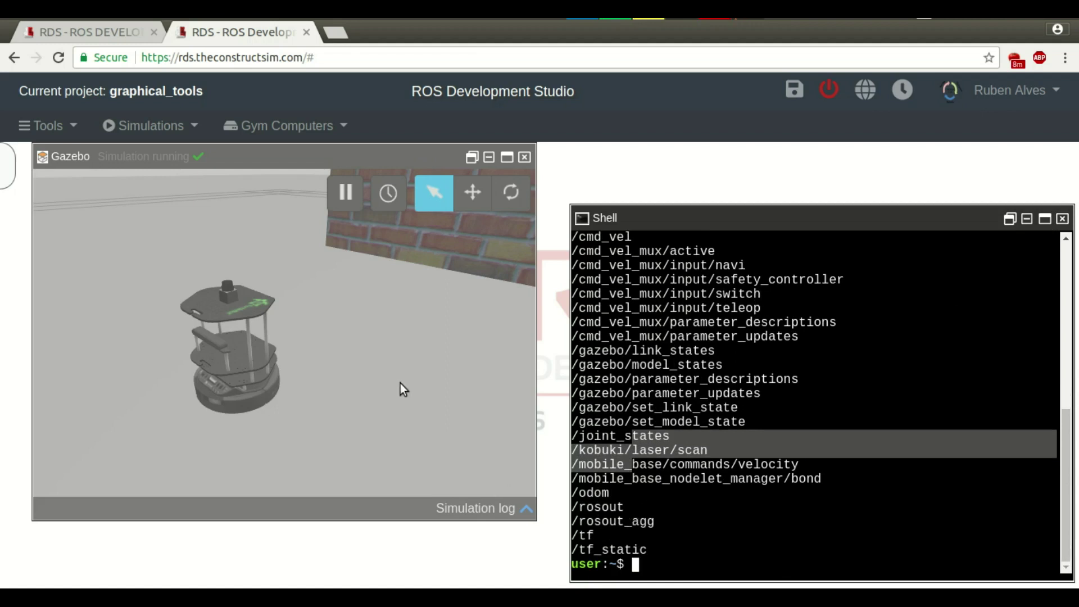
{"action": "left_click", "coordinate": [659, 457]}
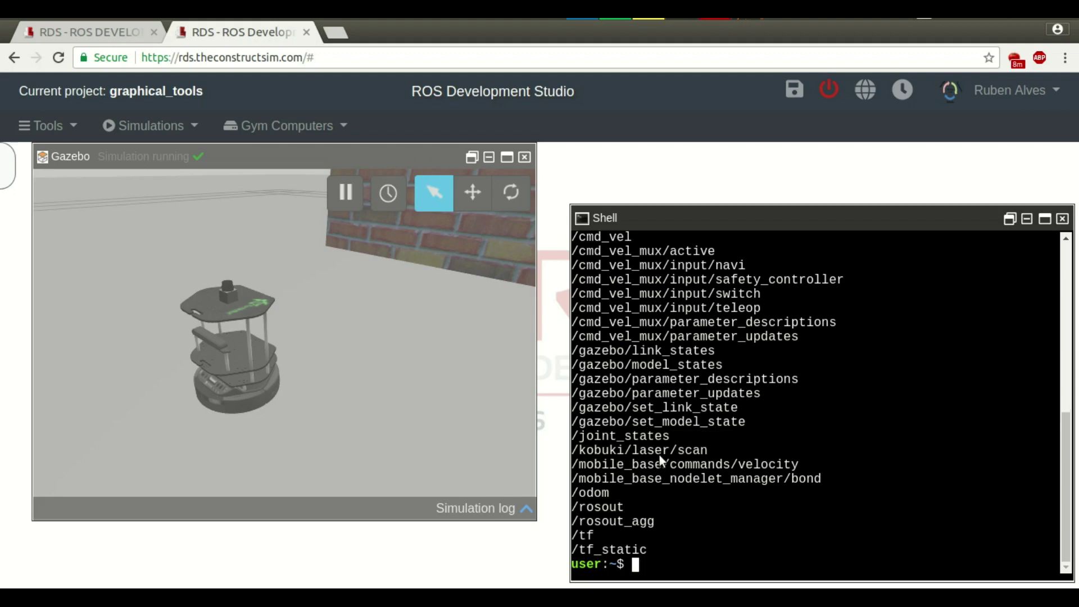
Start RViz with rosrun rviz rviz and check its startup output reporting version 1.11.15
{"action": "key", "text": "Return"}
{"action": "key", "text": "Return"}
{"action": "type", "text": "rosr"}
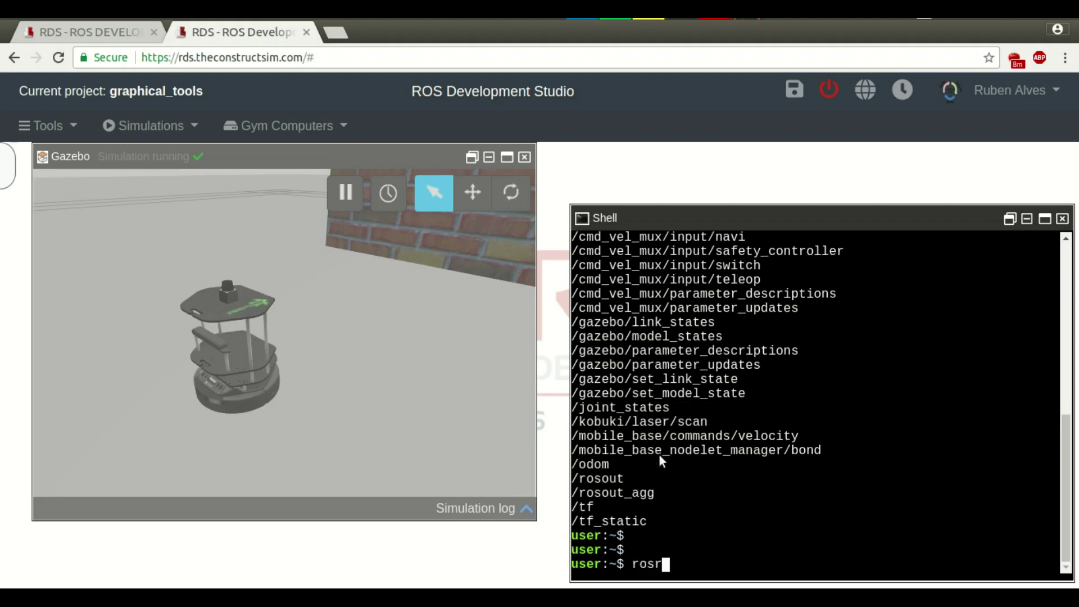
{"action": "type", "text": "un rviz rviz"}
{"action": "key", "text": "Return"}
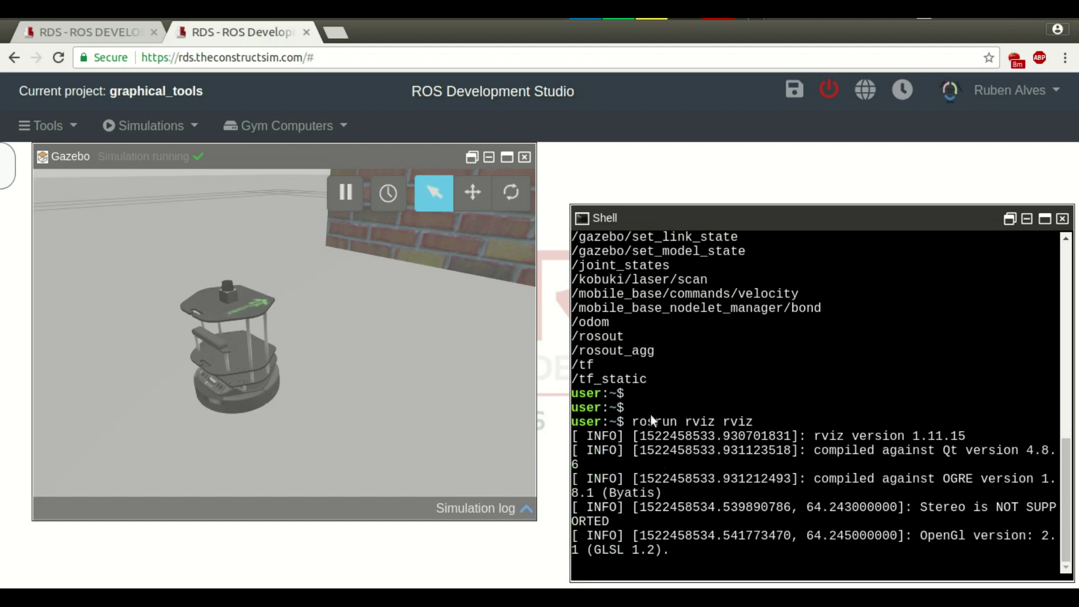
{"action": "left_click_drag", "start_coordinate": [635, 413], "coordinate": [753, 427]}
{"action": "left_click", "coordinate": [716, 426]}
{"action": "left_click_drag", "start_coordinate": [673, 429], "coordinate": [662, 546]}
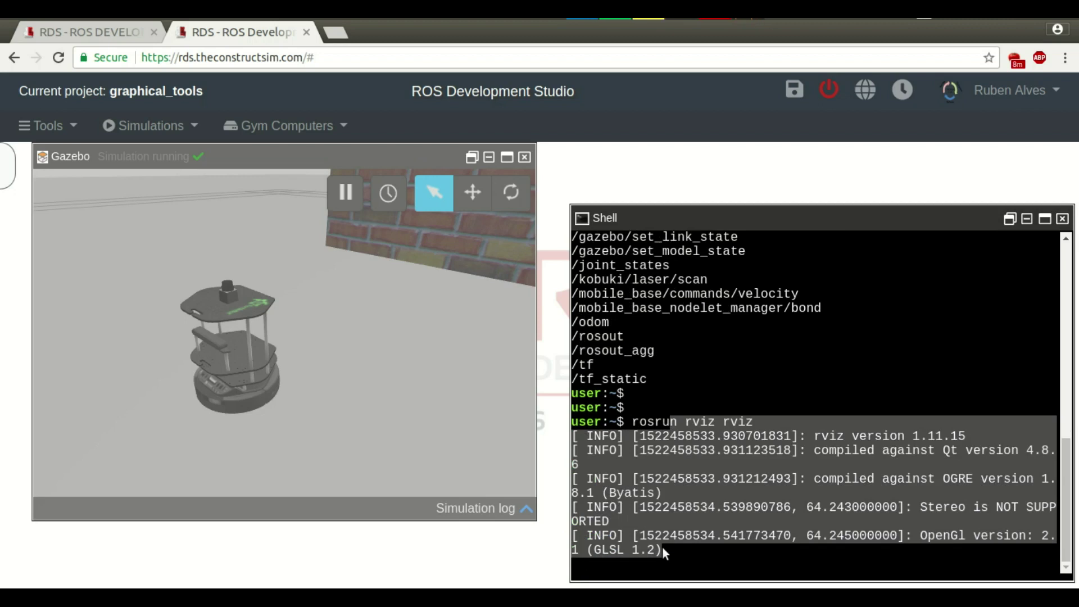
{"action": "left_click", "coordinate": [660, 481]}
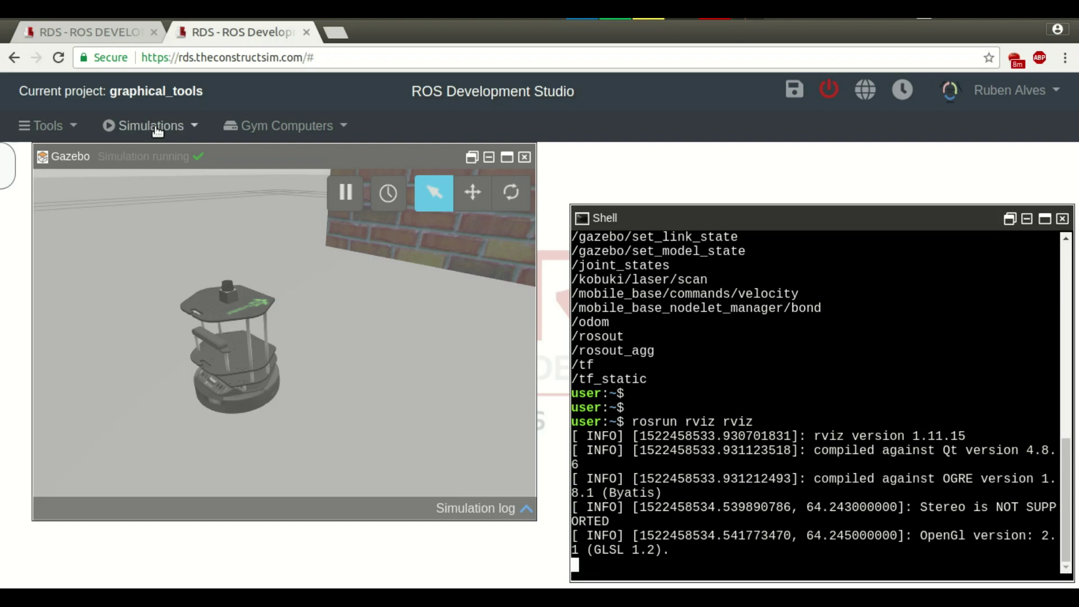
Open the Graphical Tools desktop, log in, and reconnect so the RViz window shows
{"action": "left_click", "coordinate": [70, 128]}
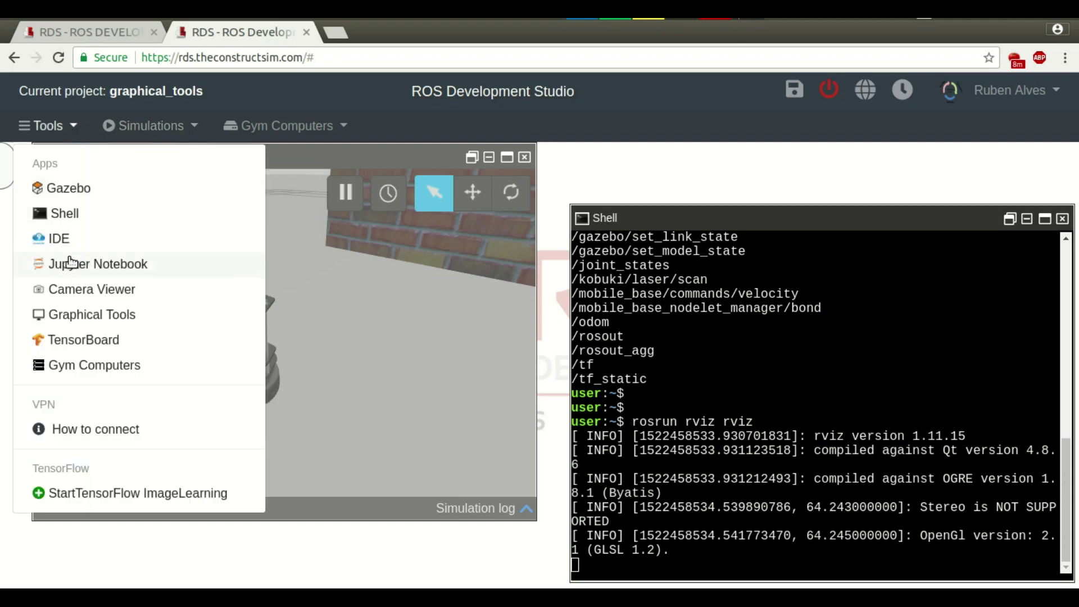
{"action": "left_click", "coordinate": [83, 314]}
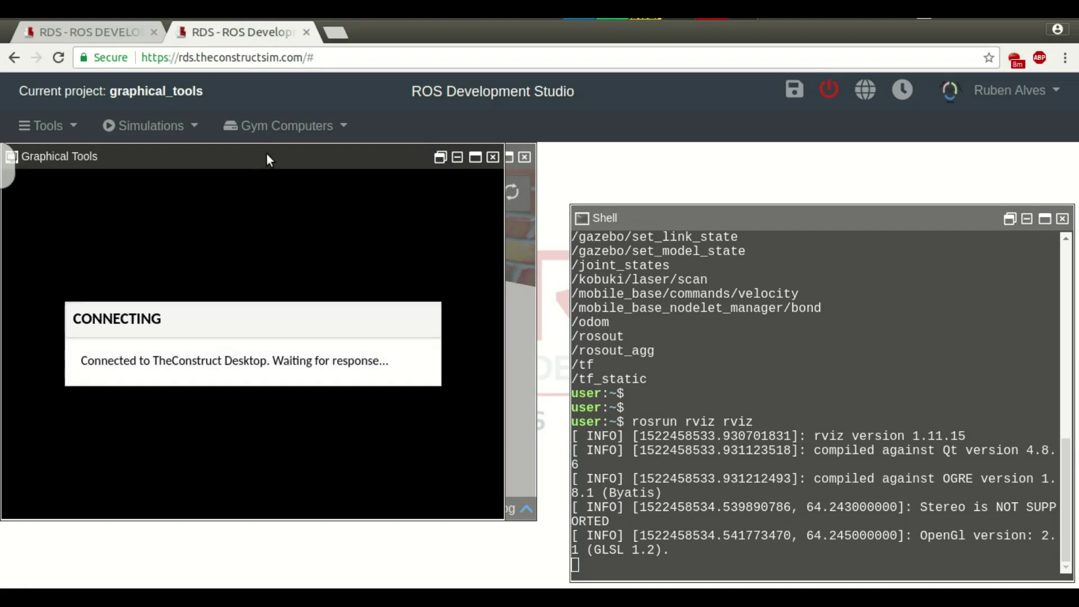
{"action": "left_click", "coordinate": [520, 169]}
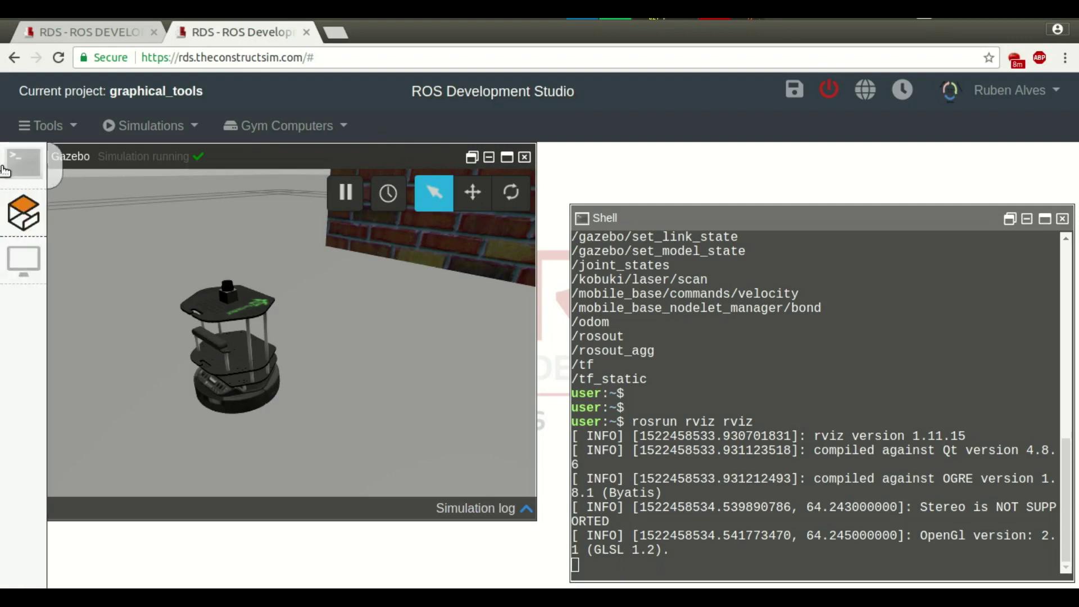
{"action": "left_click", "coordinate": [25, 259]}
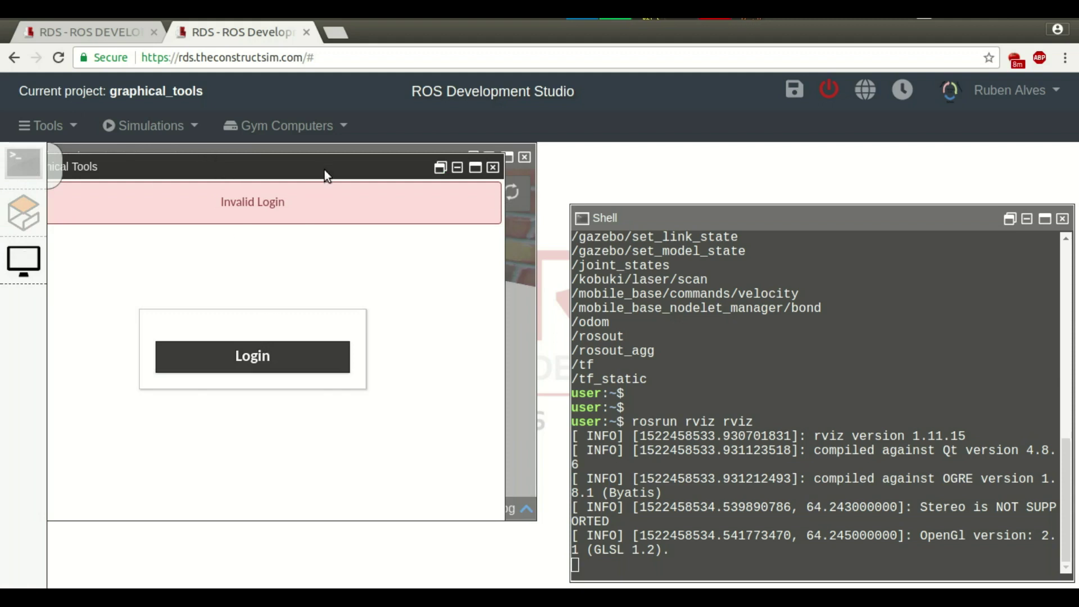
{"action": "left_click_drag", "start_coordinate": [325, 169], "coordinate": [394, 165]}
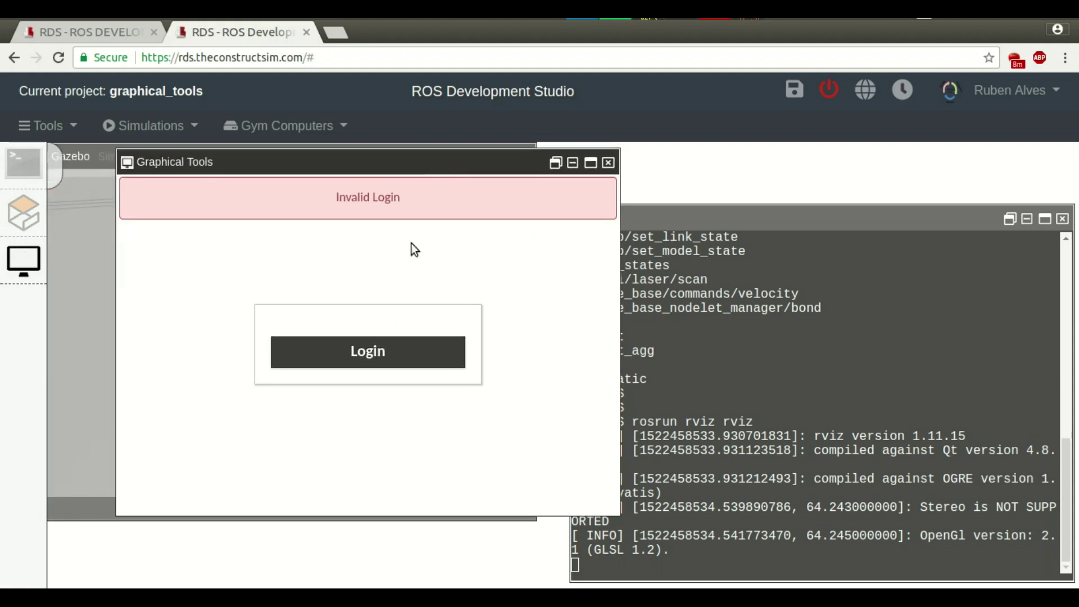
{"action": "left_click", "coordinate": [388, 353]}
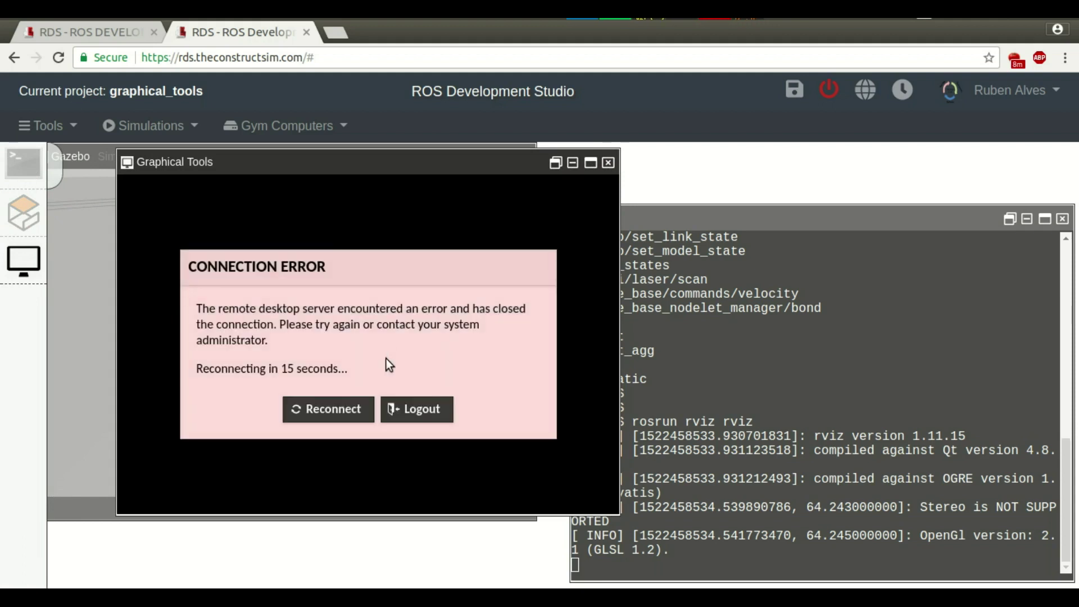
{"action": "left_click", "coordinate": [335, 410]}
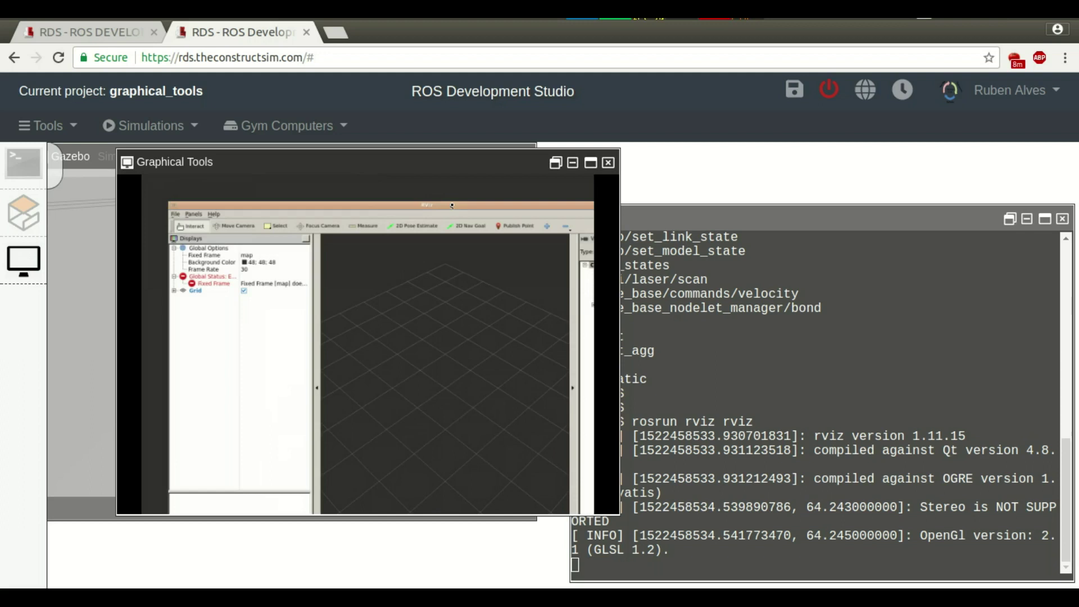
Stop RViz with Ctrl+C in the shell and rerun rosrun rviz rviz
{"action": "left_click", "coordinate": [738, 420]}
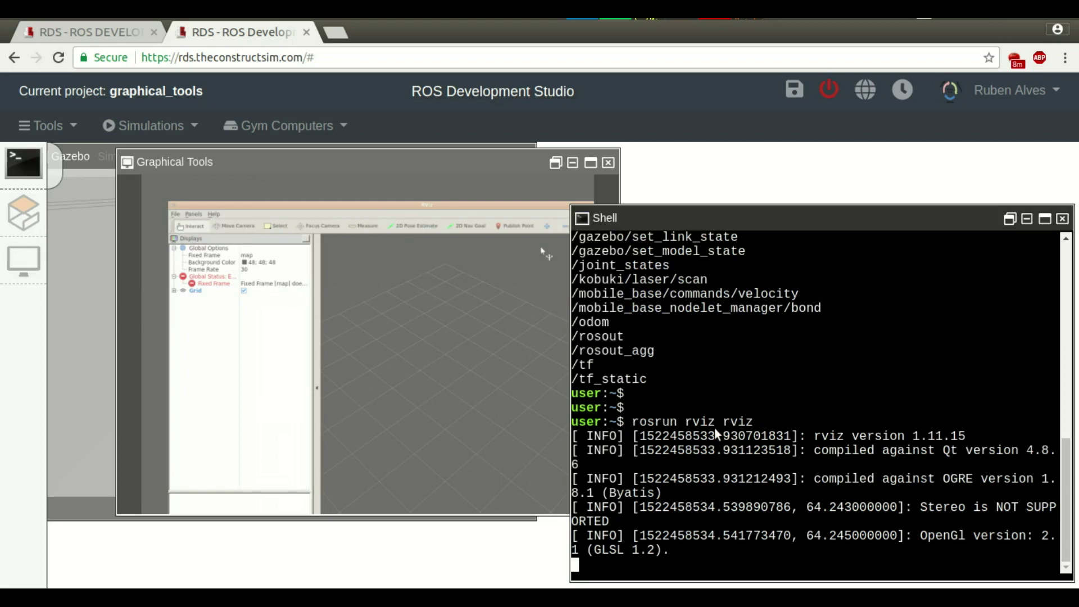
{"action": "key", "text": "ctrl+c"}
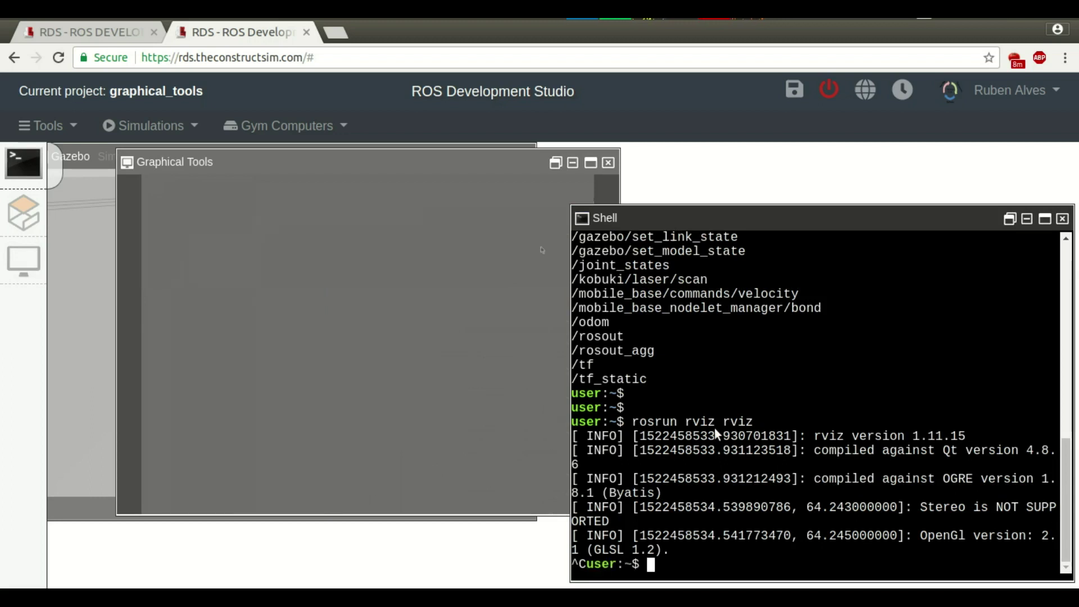
{"action": "key", "text": "Up"}
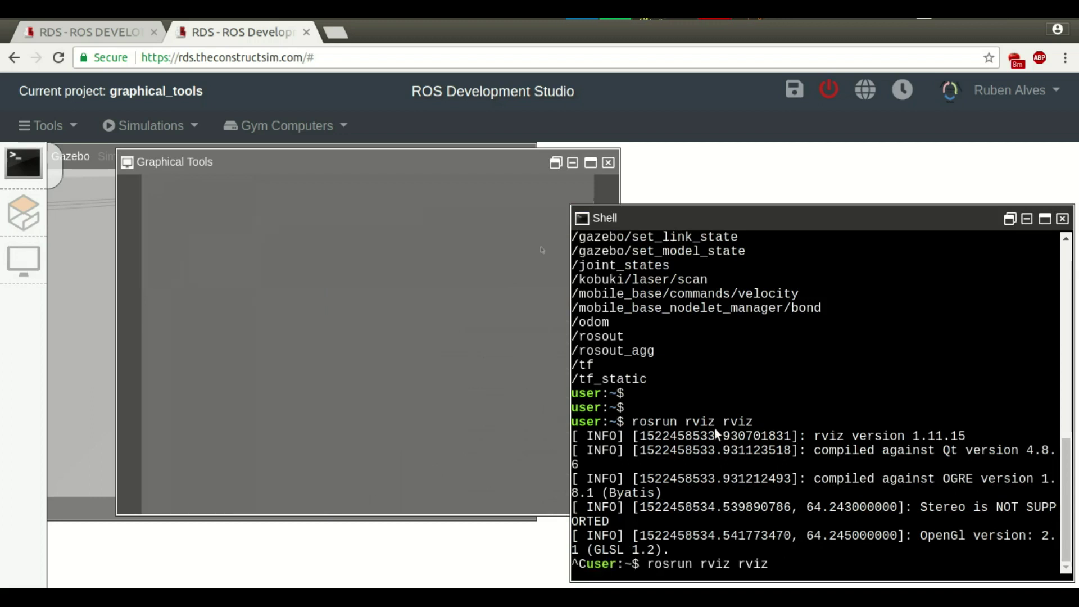
{"action": "key", "text": "Return"}
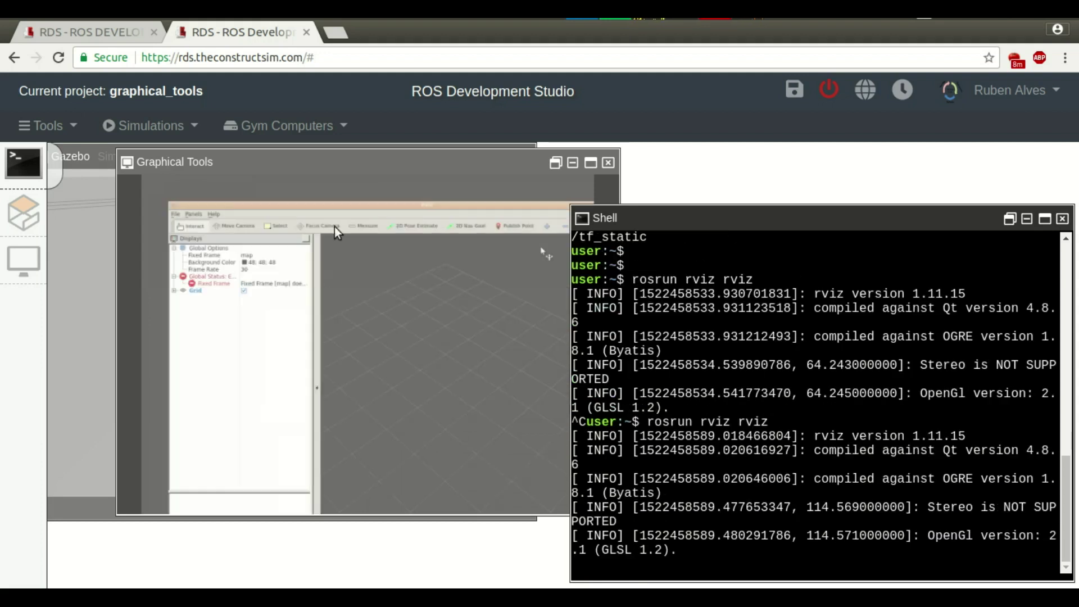
Maximize the RViz window within the Graphical Tools desktop
{"action": "left_click", "coordinate": [364, 209]}
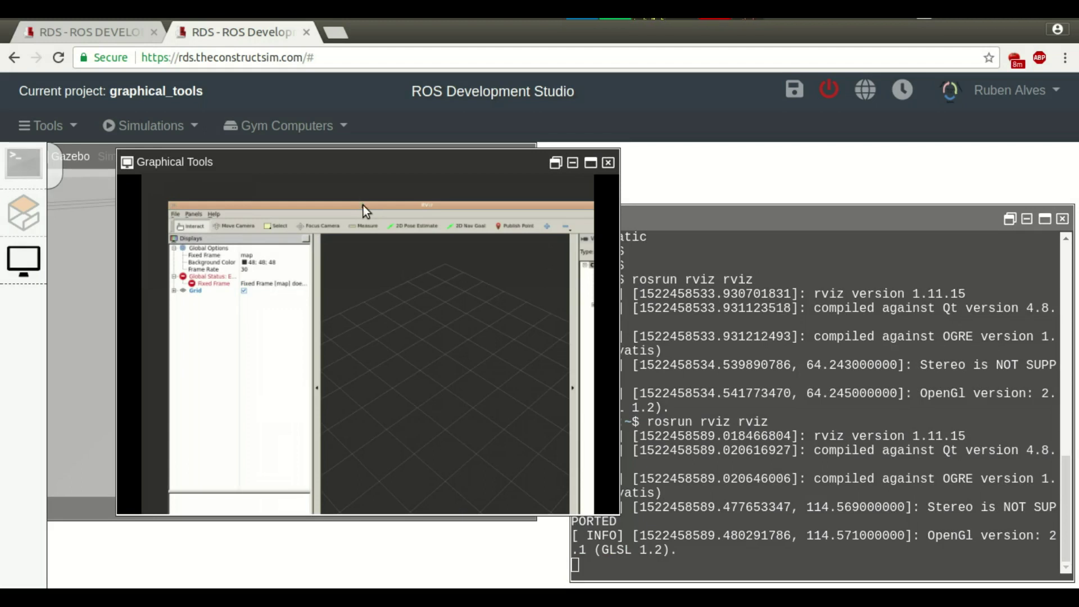
{"action": "double_click", "coordinate": [363, 210]}
{"action": "left_click", "coordinate": [388, 199]}
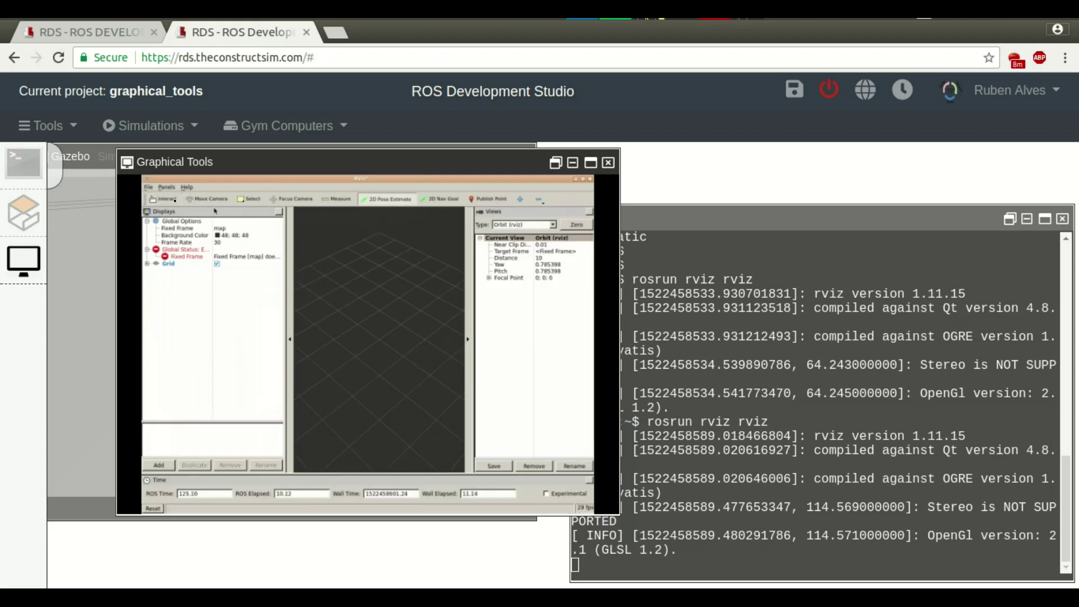
Select the Interact tool, open RViz's Add display dialog full-size, and choose Footstep
{"action": "left_click", "coordinate": [167, 199]}
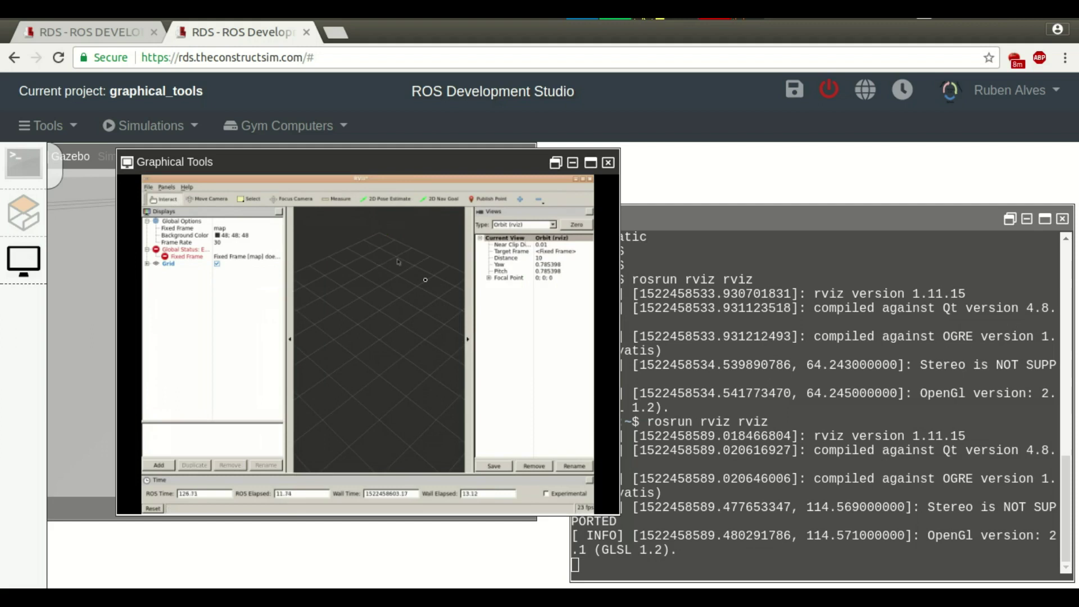
{"action": "left_click", "coordinate": [159, 465]}
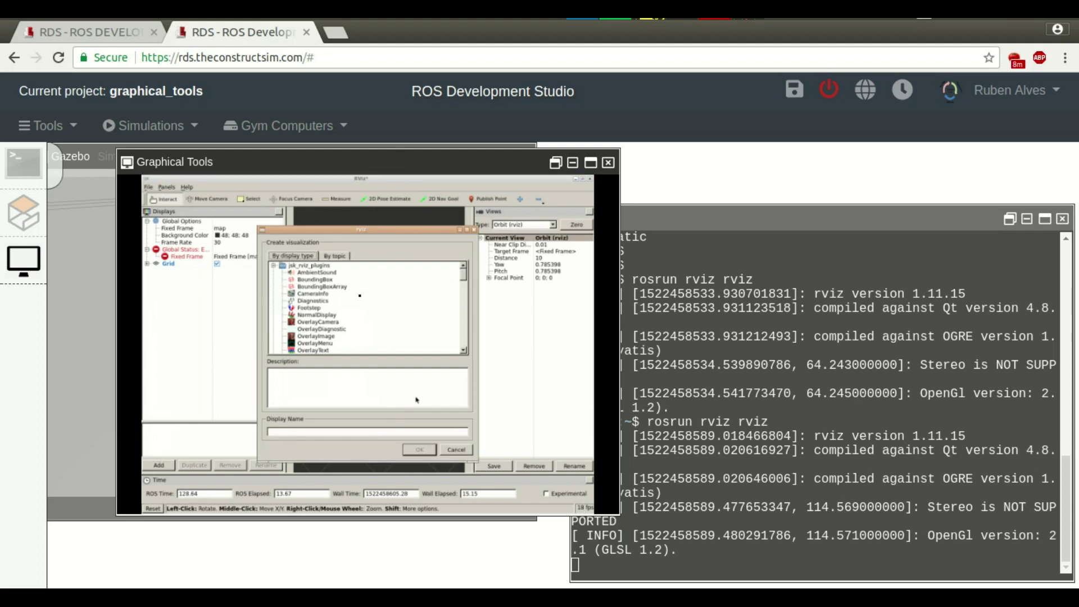
{"action": "left_click", "coordinate": [591, 163]}
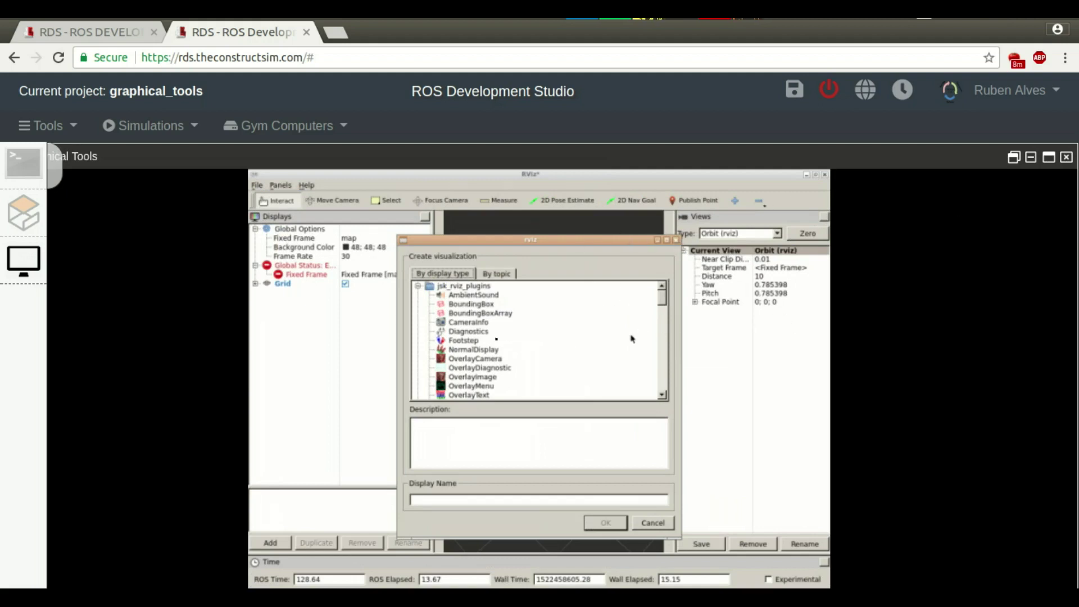
{"action": "left_click", "coordinate": [480, 341]}
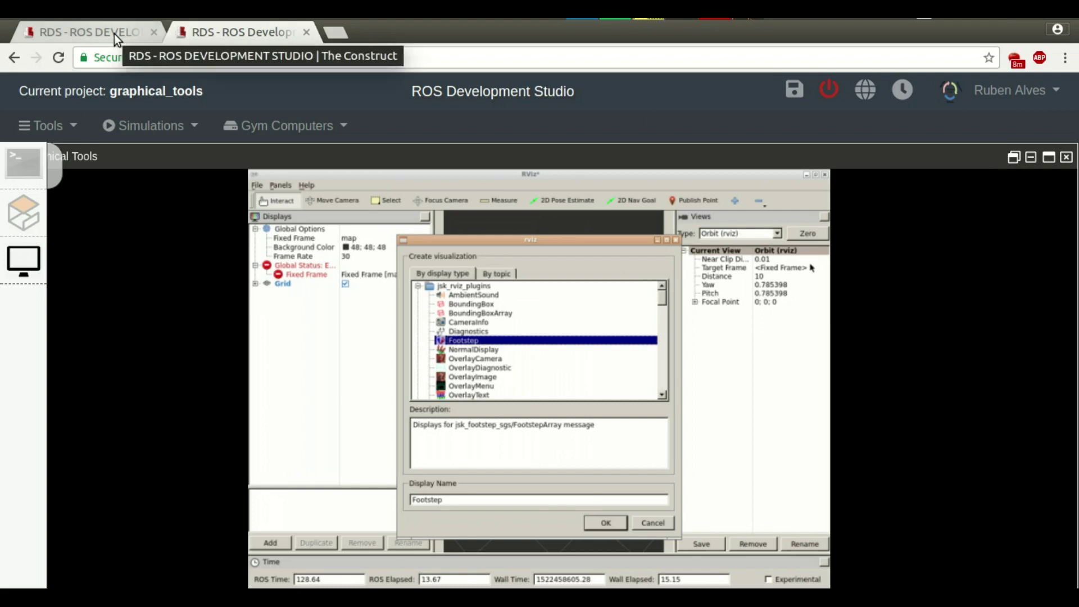
{"action": "left_click", "coordinate": [134, 35]}
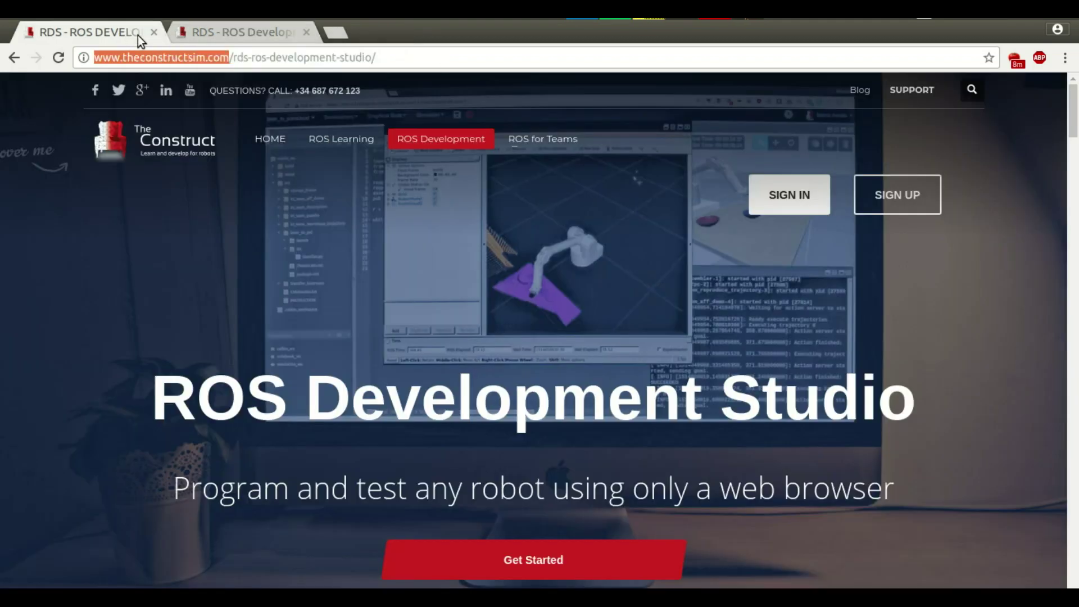
{"action": "left_click", "coordinate": [214, 36]}
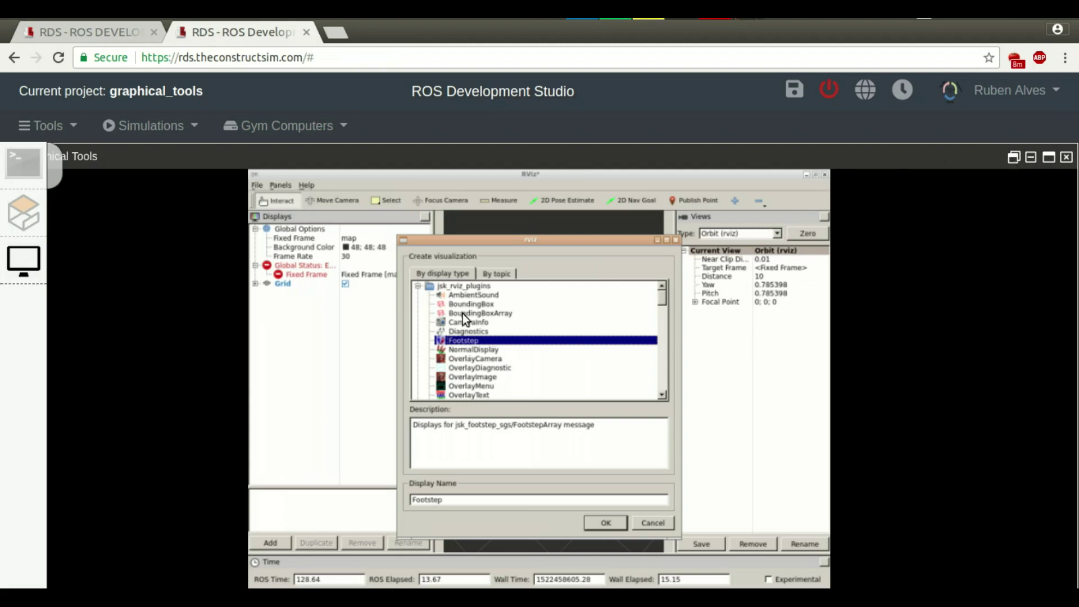
Browse RViz's display types down to the rviz group and add an Image display
{"action": "left_click", "coordinate": [463, 360]}
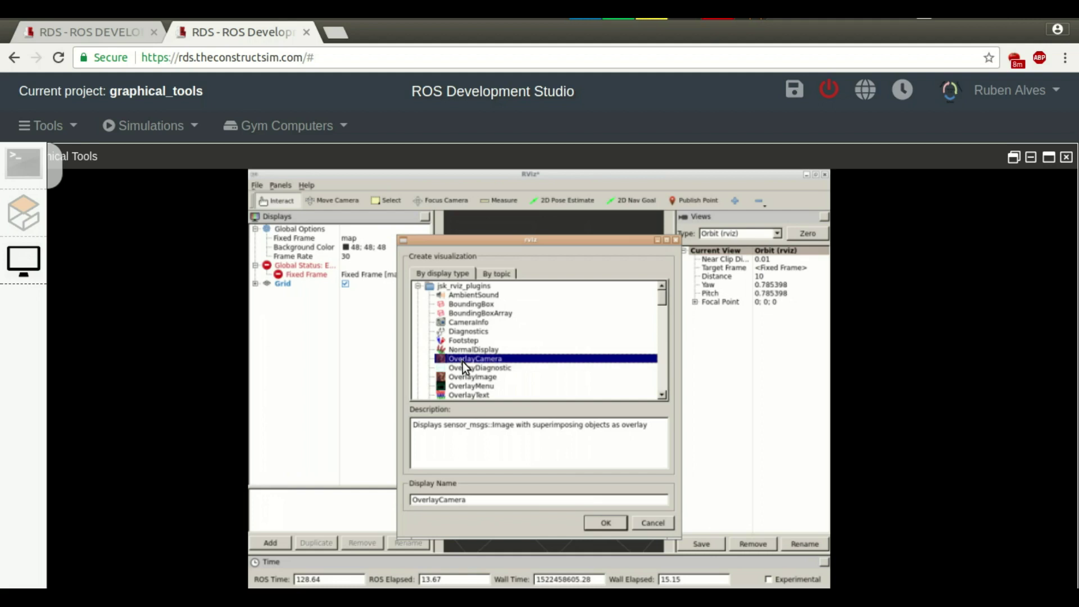
{"action": "scroll", "coordinate": [464, 362], "scroll_direction": "down", "scroll_amount": 5}
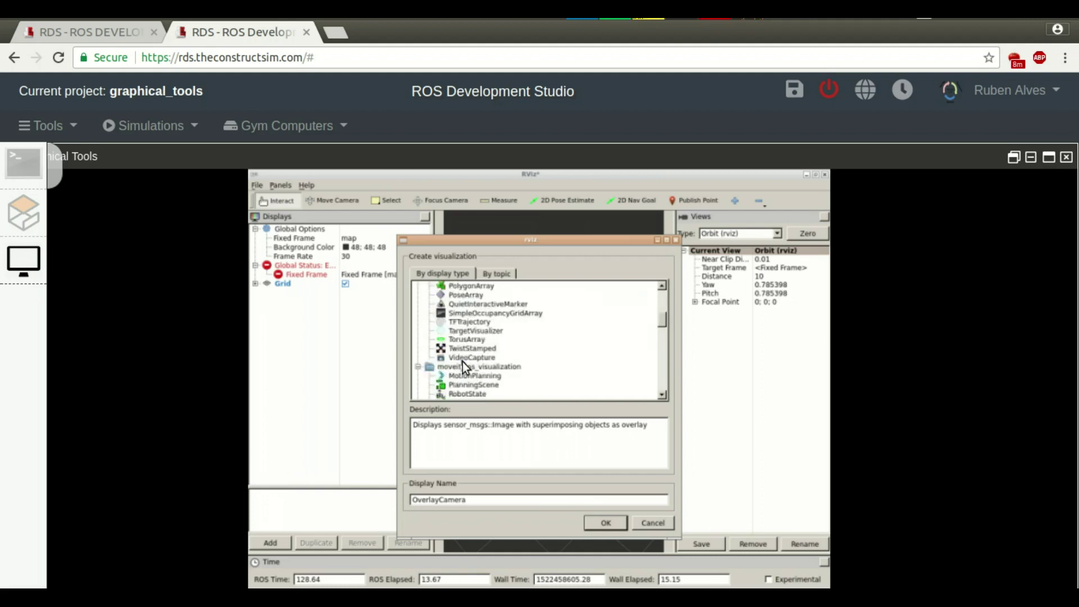
{"action": "left_click", "coordinate": [464, 362]}
{"action": "double_click", "coordinate": [466, 366]}
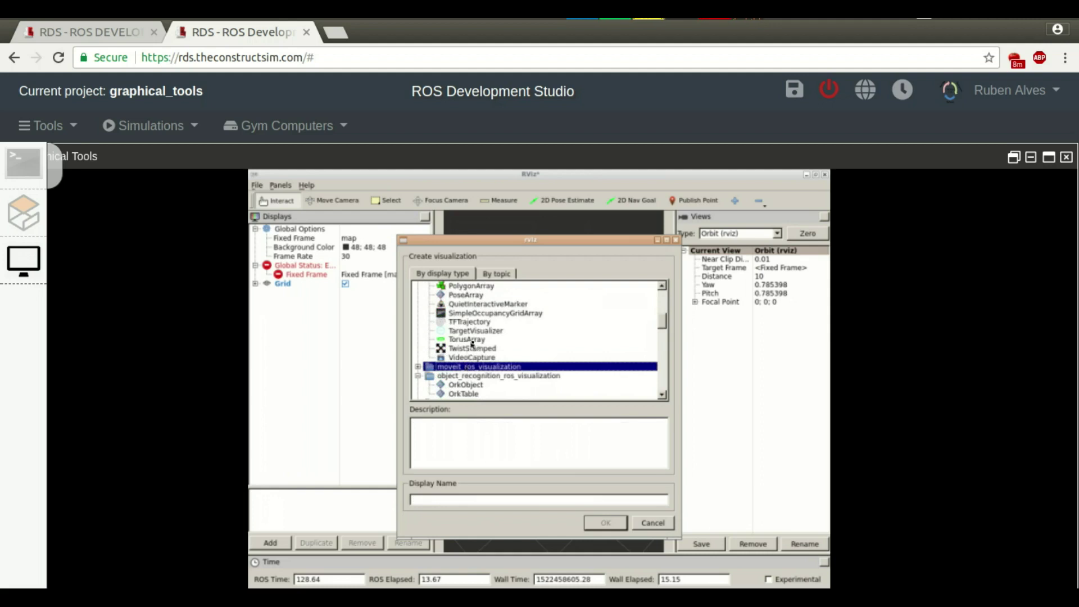
{"action": "left_click", "coordinate": [472, 340]}
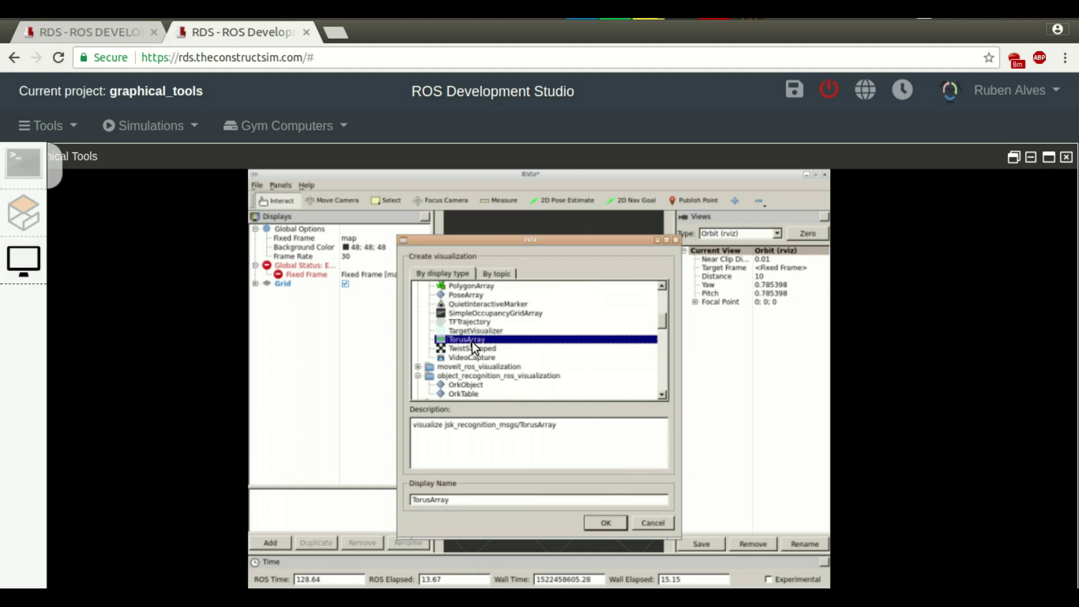
{"action": "scroll", "coordinate": [478, 346], "scroll_direction": "down", "scroll_amount": 2}
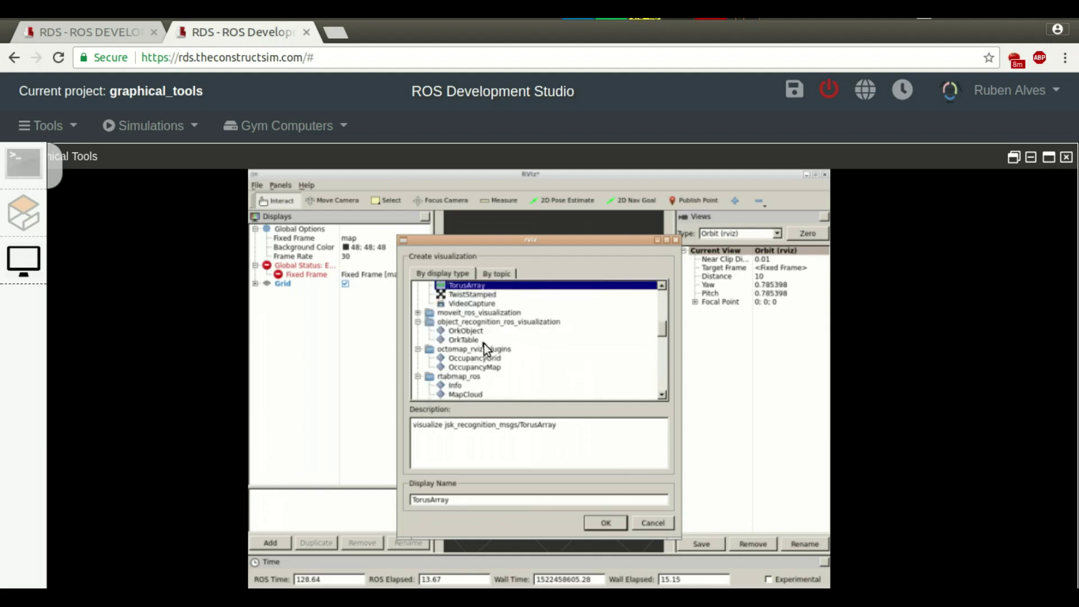
{"action": "scroll", "coordinate": [484, 349], "scroll_direction": "down", "scroll_amount": 4}
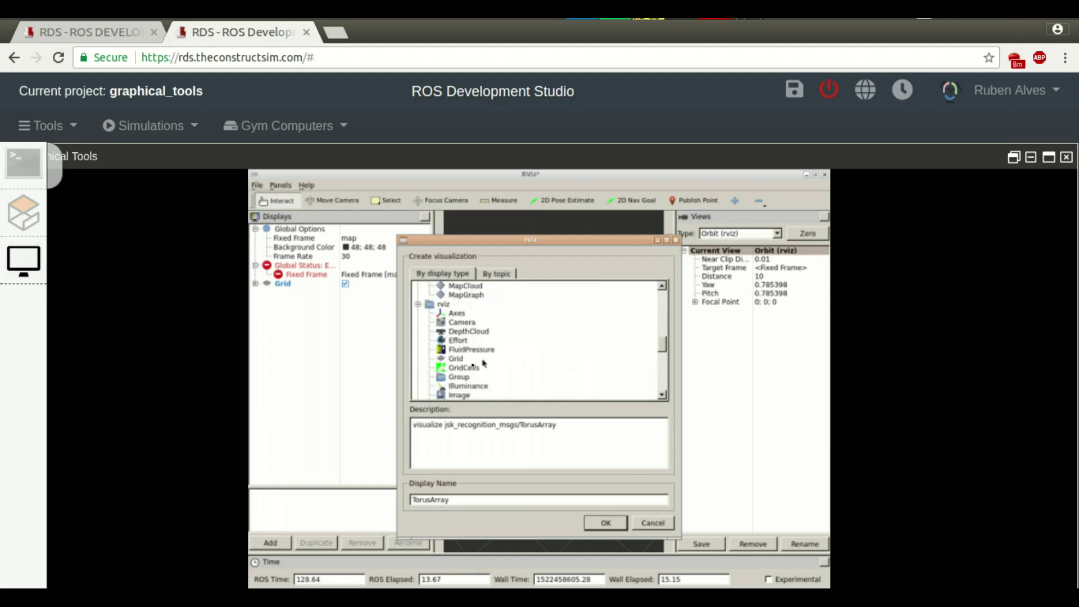
{"action": "scroll", "coordinate": [465, 377], "scroll_direction": "down", "scroll_amount": 1}
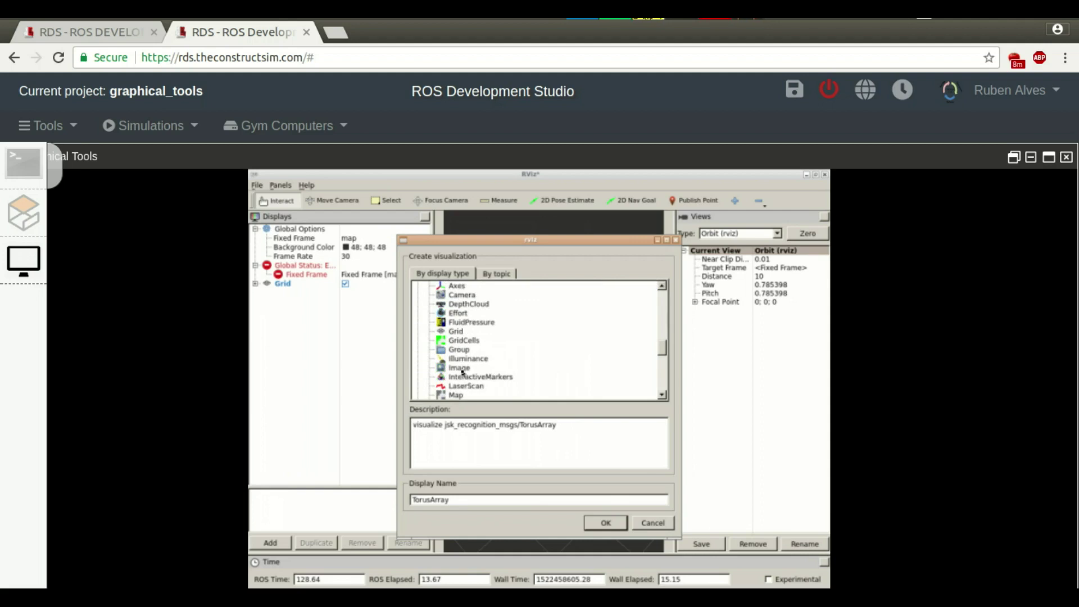
{"action": "double_click", "coordinate": [461, 370]}
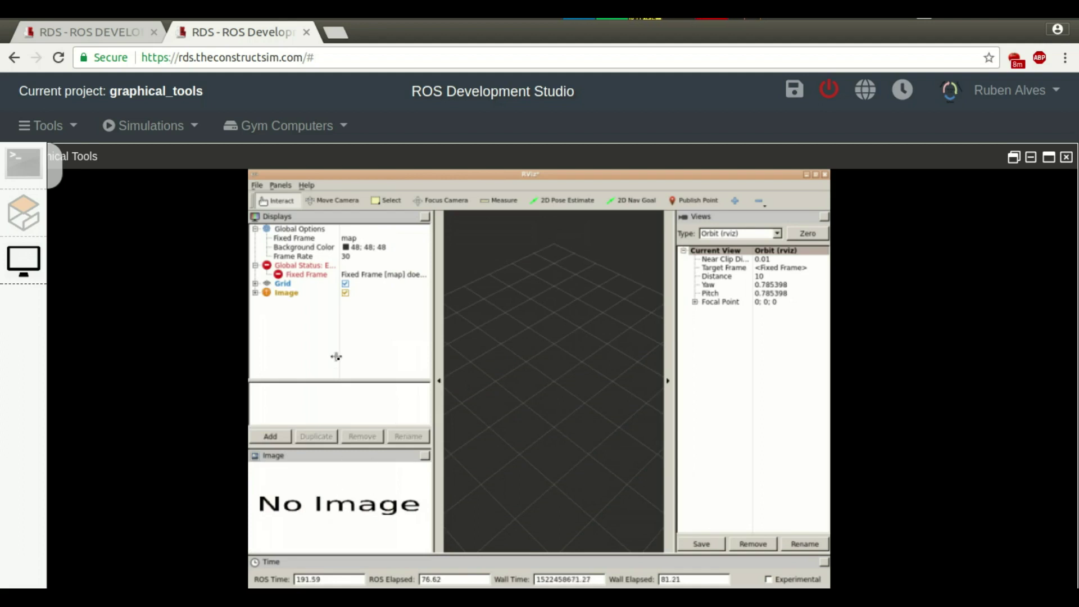
Subscribe the Image display to the /camera/rgb/image_raw topic
{"action": "double_click", "coordinate": [297, 293]}
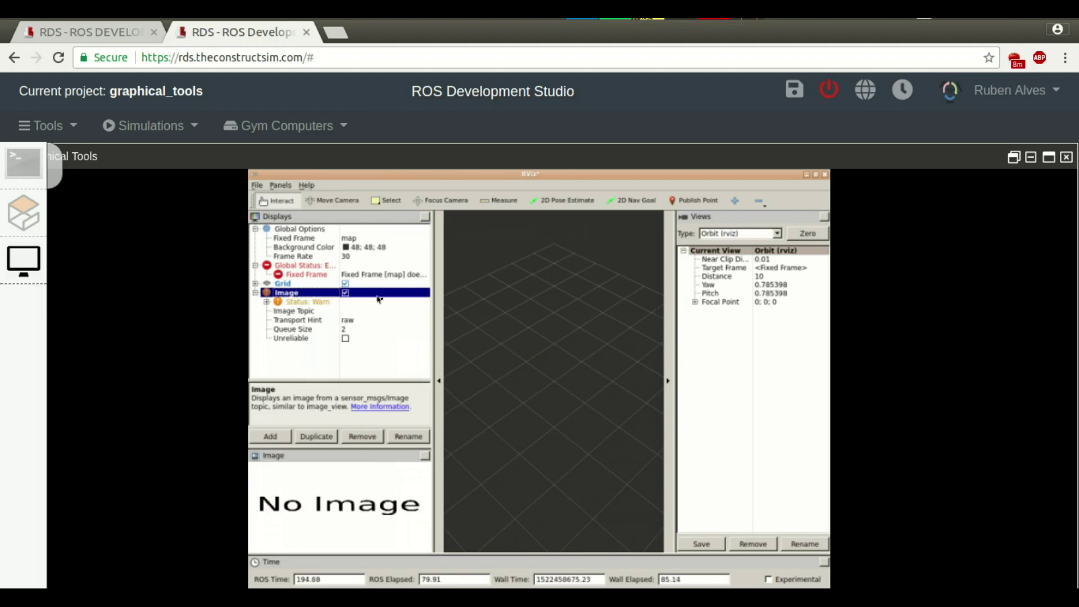
{"action": "left_click", "coordinate": [381, 314]}
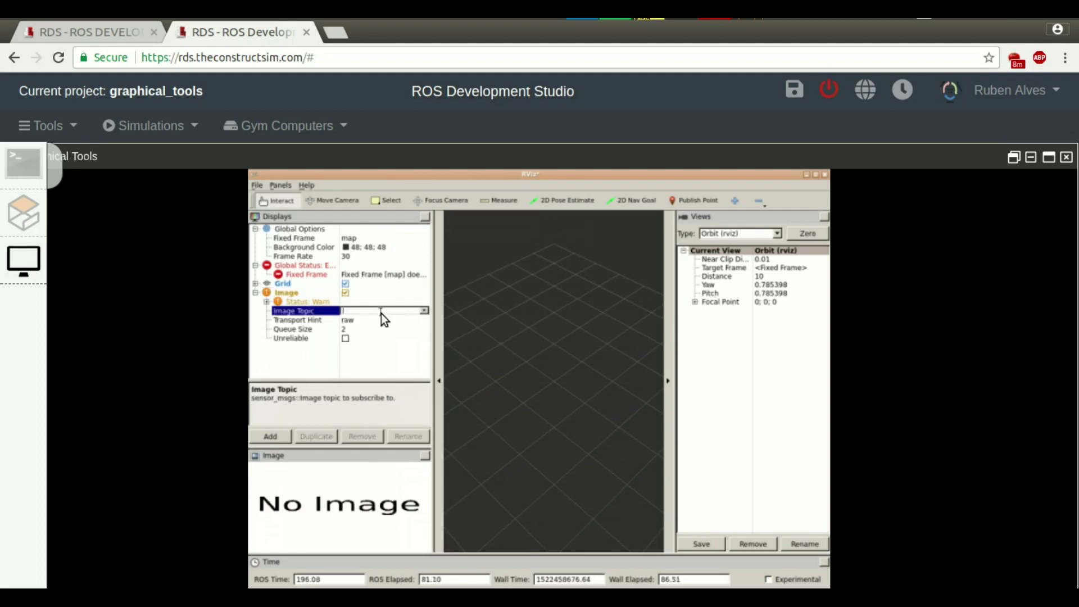
{"action": "left_click", "coordinate": [423, 312]}
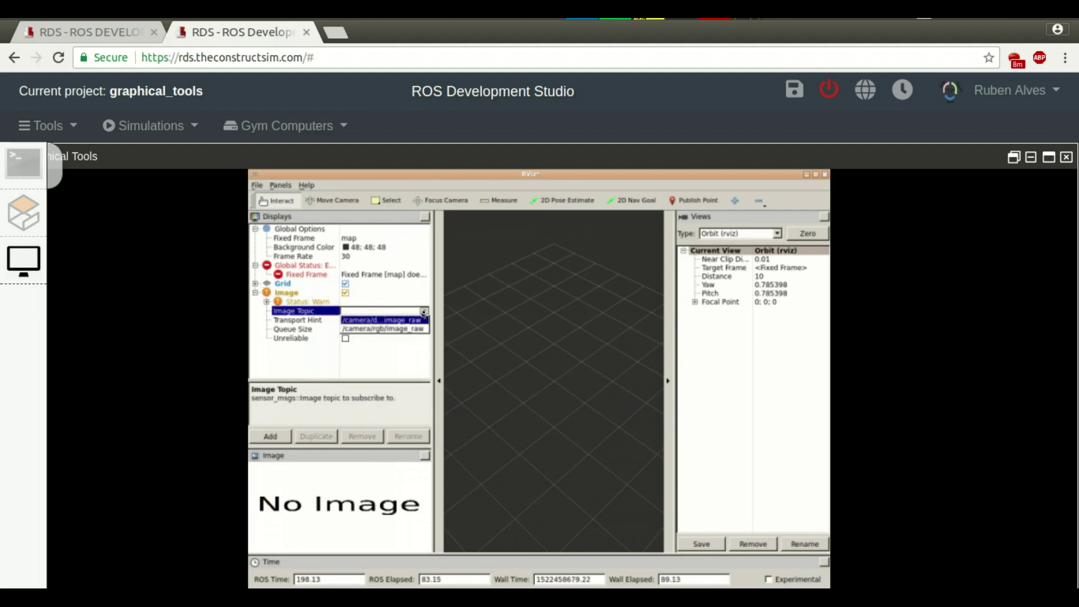
{"action": "left_click", "coordinate": [408, 330]}
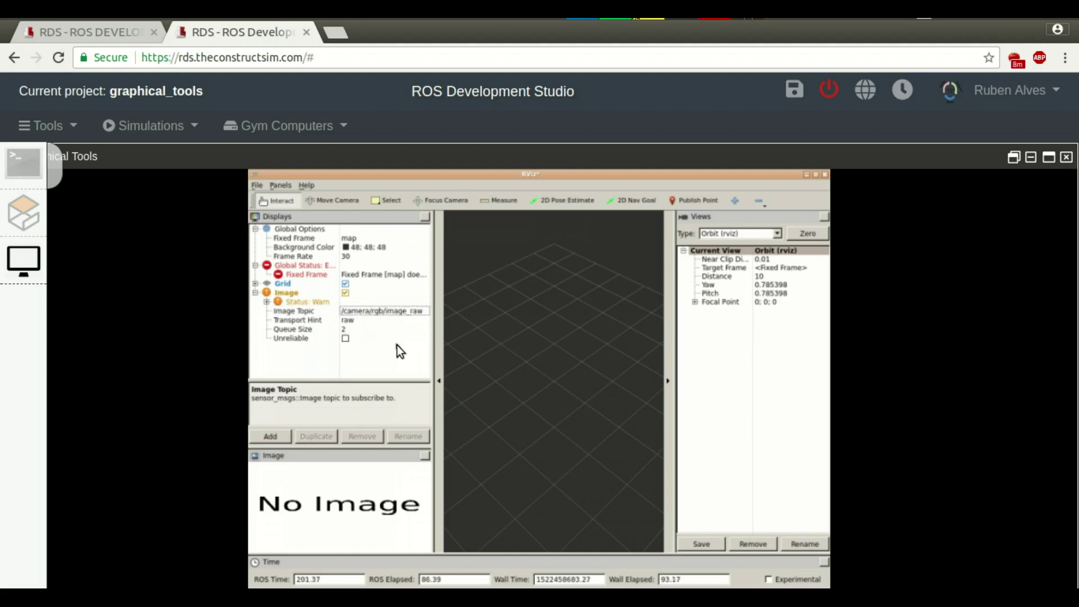
Check the Image display's warning, then shrink RViz and drag it right to uncover Gazebo
{"action": "double_click", "coordinate": [299, 305]}
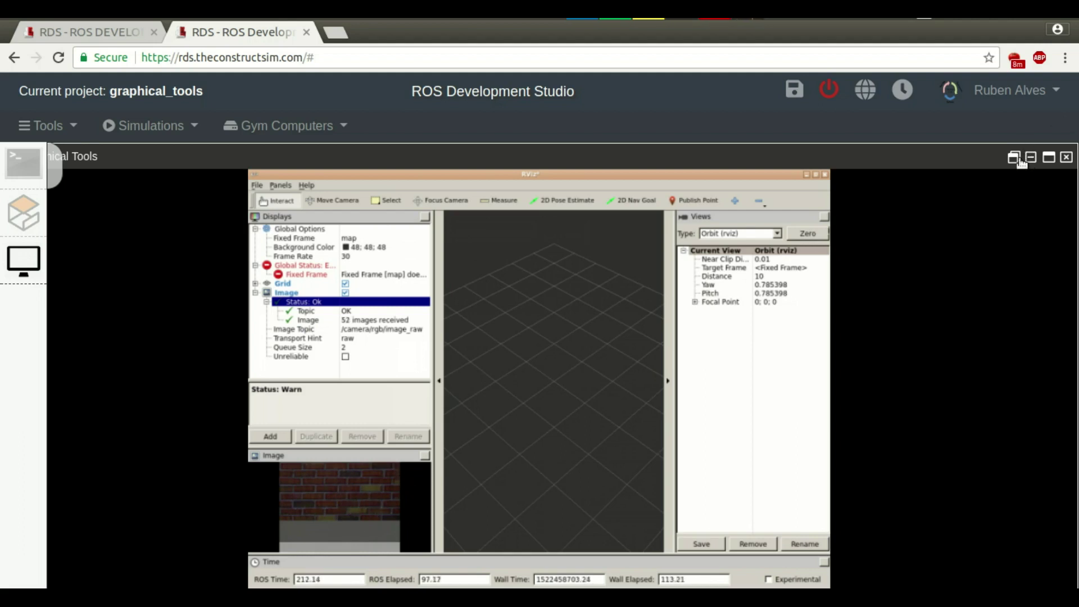
{"action": "left_click", "coordinate": [1050, 159]}
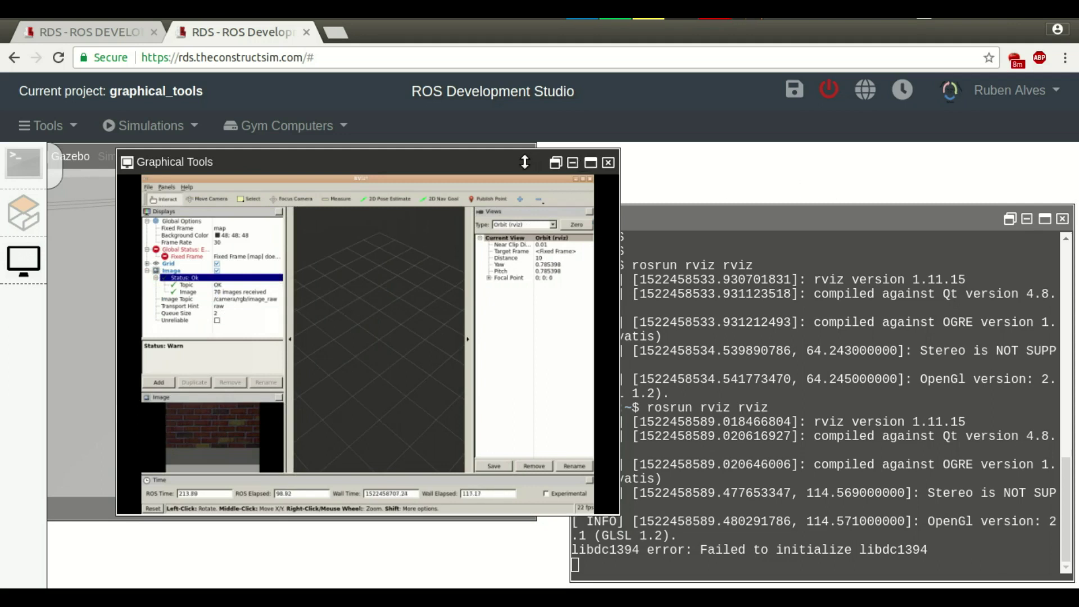
{"action": "left_click_drag", "start_coordinate": [520, 168], "coordinate": [792, 162]}
Orbit the Gazebo view and send the running RViz to the background from the shell
{"action": "left_click", "coordinate": [309, 289]}
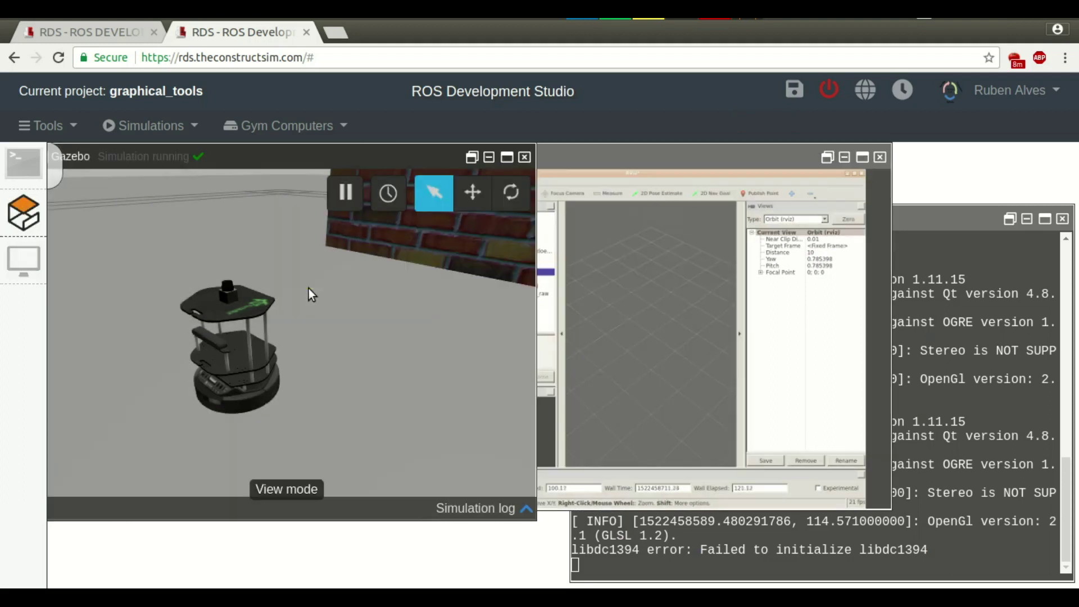
{"action": "mouse_move", "coordinate": [308, 289]}
{"action": "middle_mouse_down"}
{"action": "mouse_move", "coordinate": [364, 292]}
{"action": "mouse_move", "coordinate": [315, 309]}
{"action": "mouse_move", "coordinate": [293, 295]}
{"action": "mouse_move", "coordinate": [308, 290]}
{"action": "middle_mouse_up"}
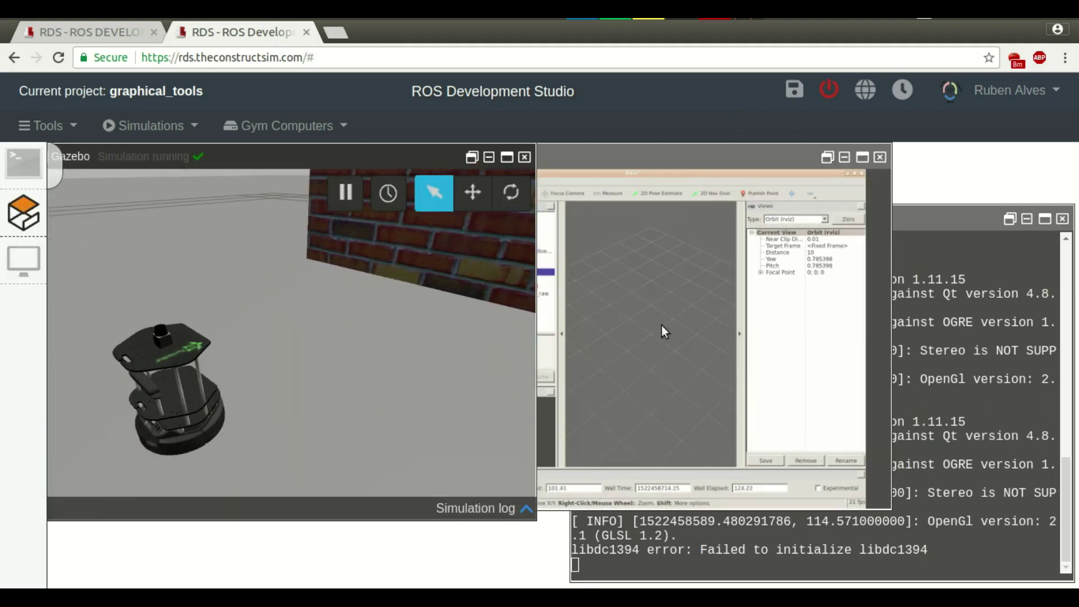
{"action": "left_click", "coordinate": [966, 393]}
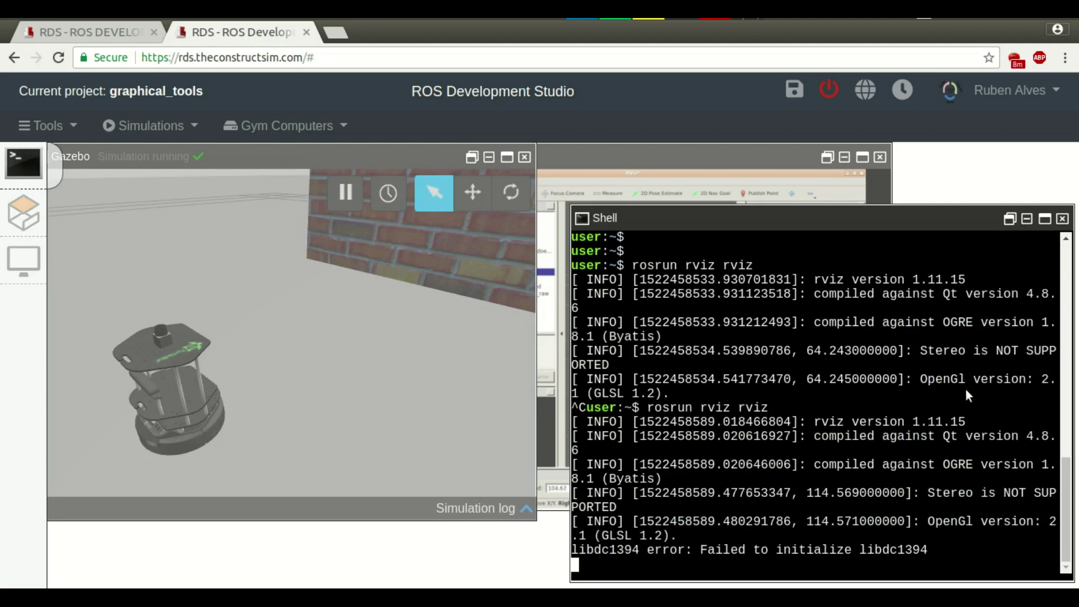
{"action": "key", "text": "ctrl+z"}
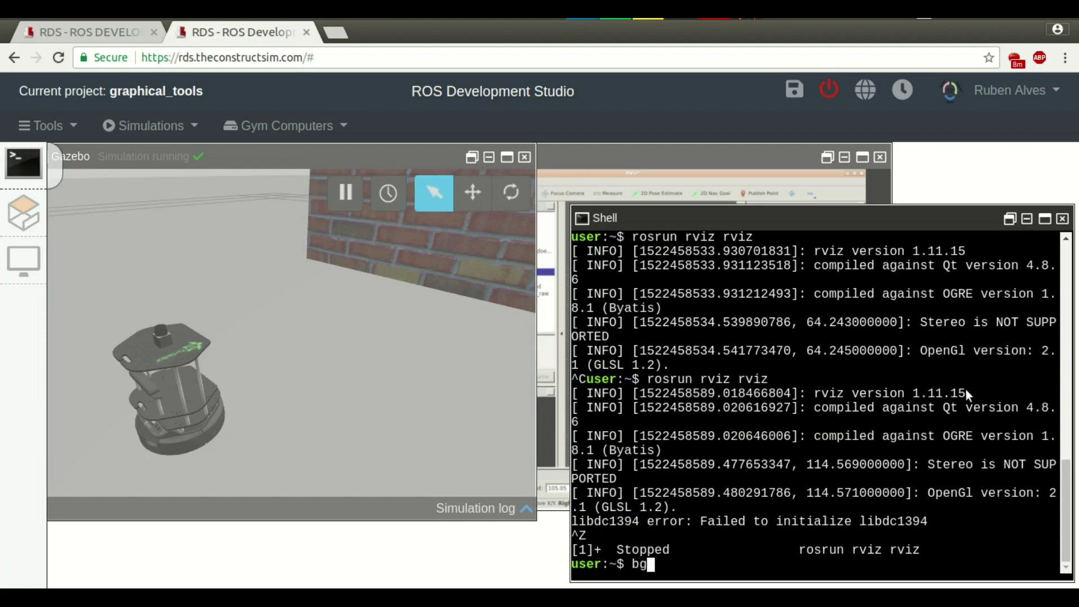
{"action": "key", "text": "Return"}
{"action": "key", "text": "Return"}
{"action": "key", "text": "Return"}
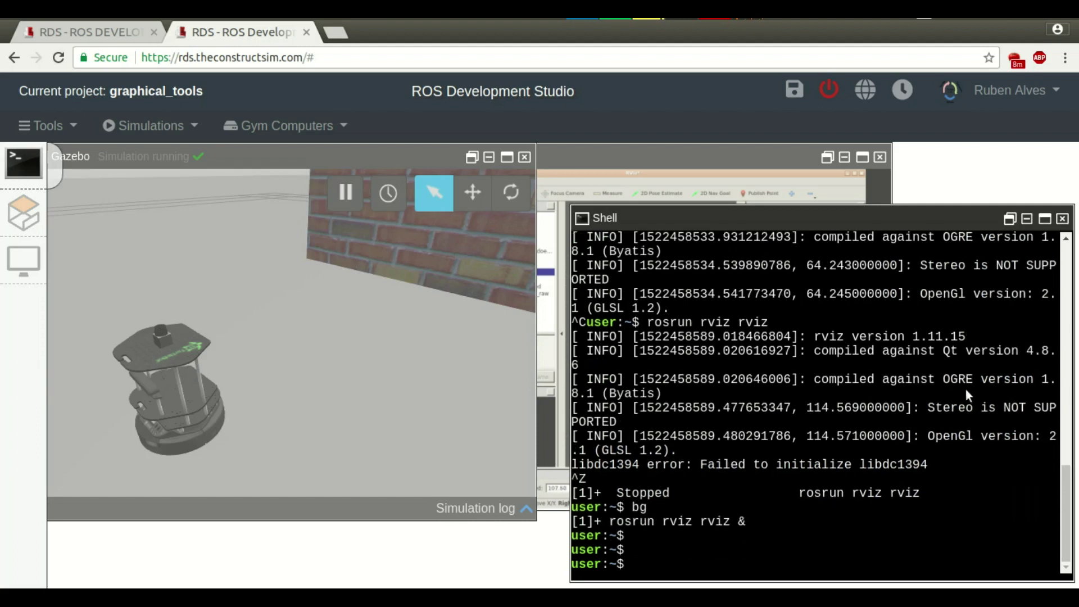
Launch the image viewer with 'rosrun rqt_image_view rqt_image_view'
{"action": "type", "text": "rosrun rqt_image_view "}
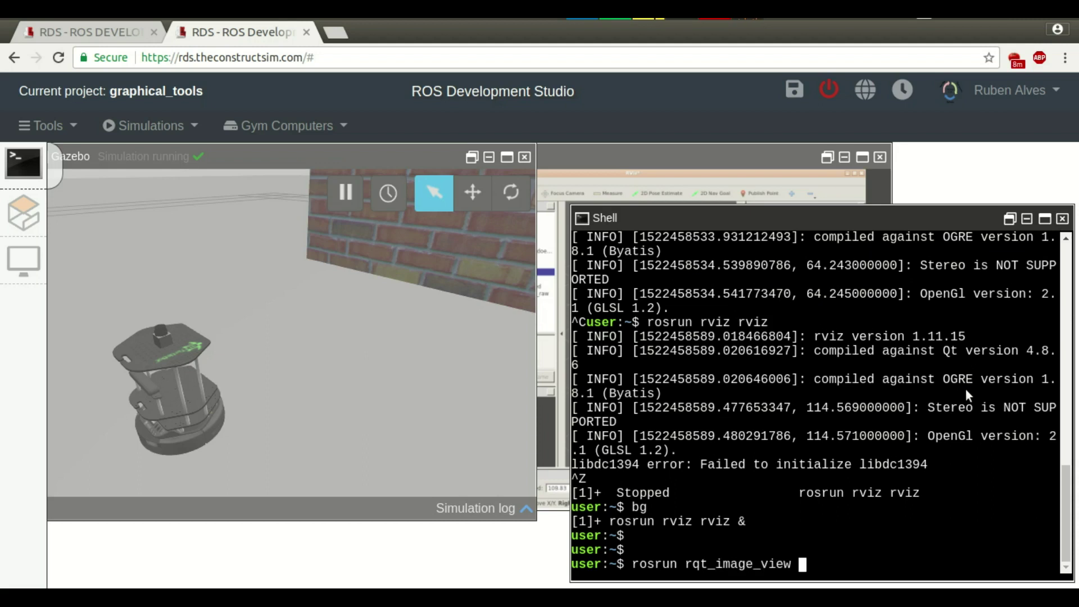
{"action": "type", "text": "rqt_image_view"}
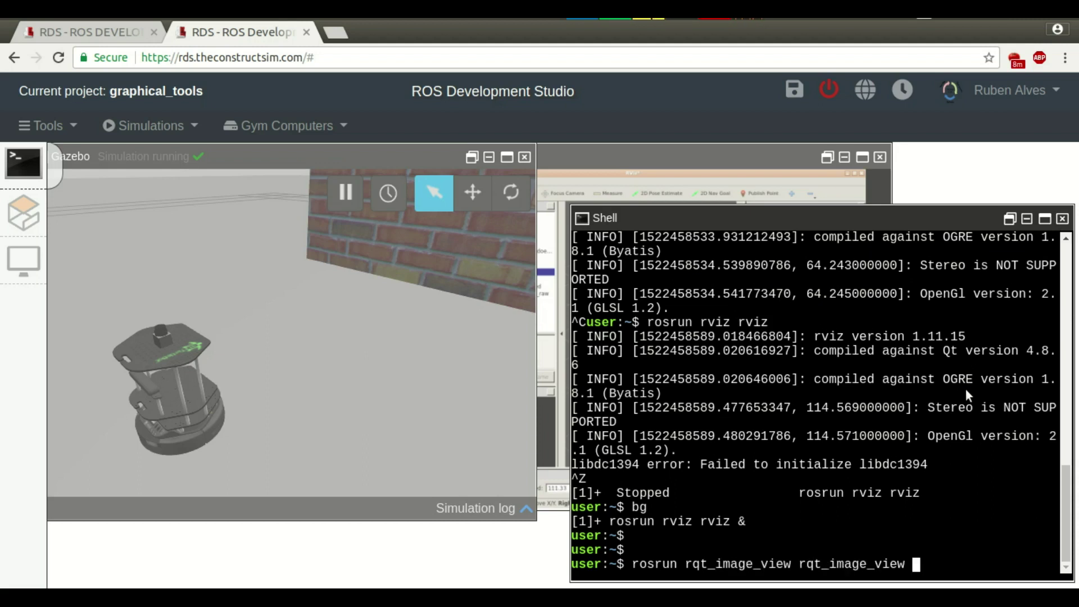
{"action": "key", "text": "Return"}
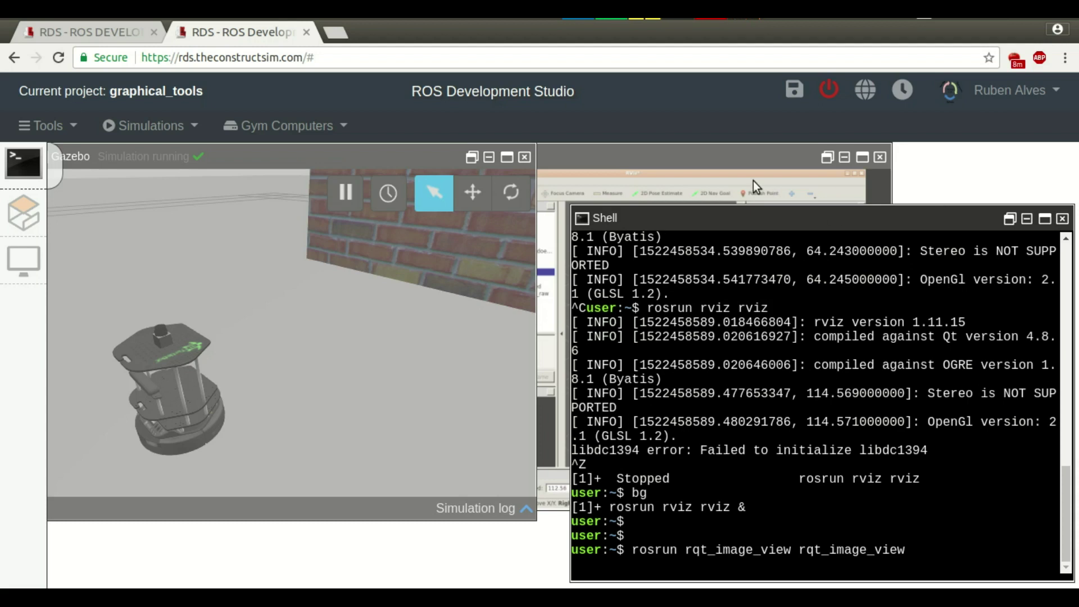
{"action": "left_click", "coordinate": [722, 161]}
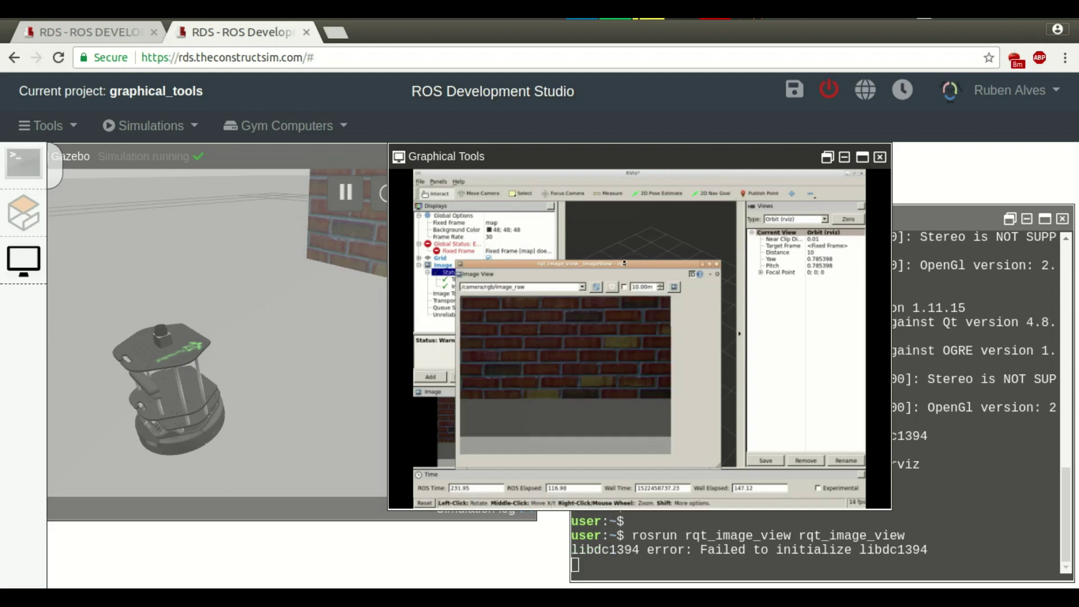
Select /camera/rgb/image_raw in rqt_image_view's topic list to show the brick-wall feed
{"action": "left_click", "coordinate": [553, 287]}
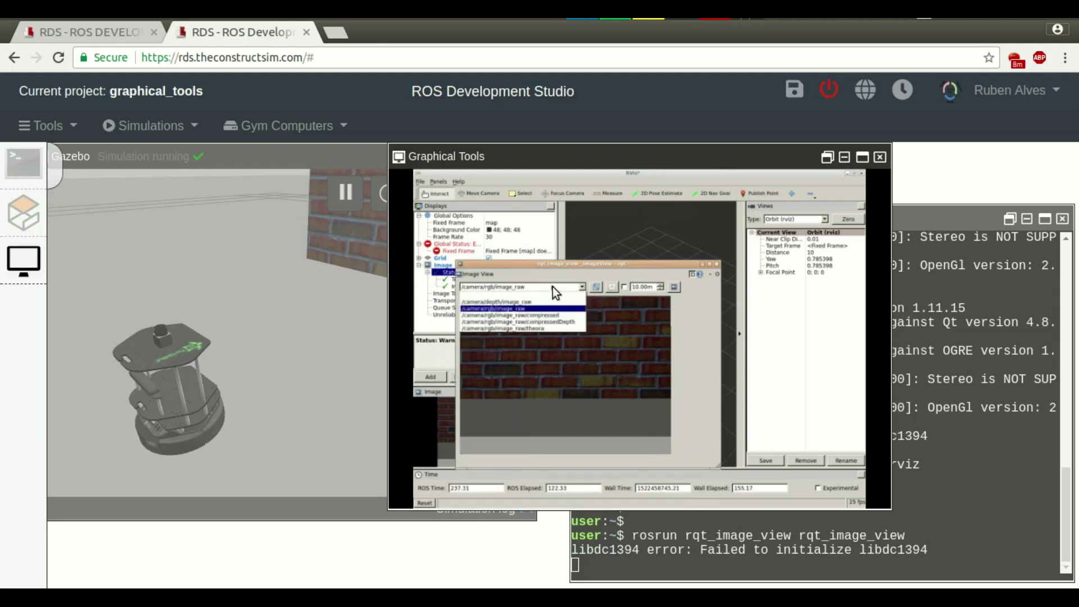
{"action": "left_click", "coordinate": [553, 286]}
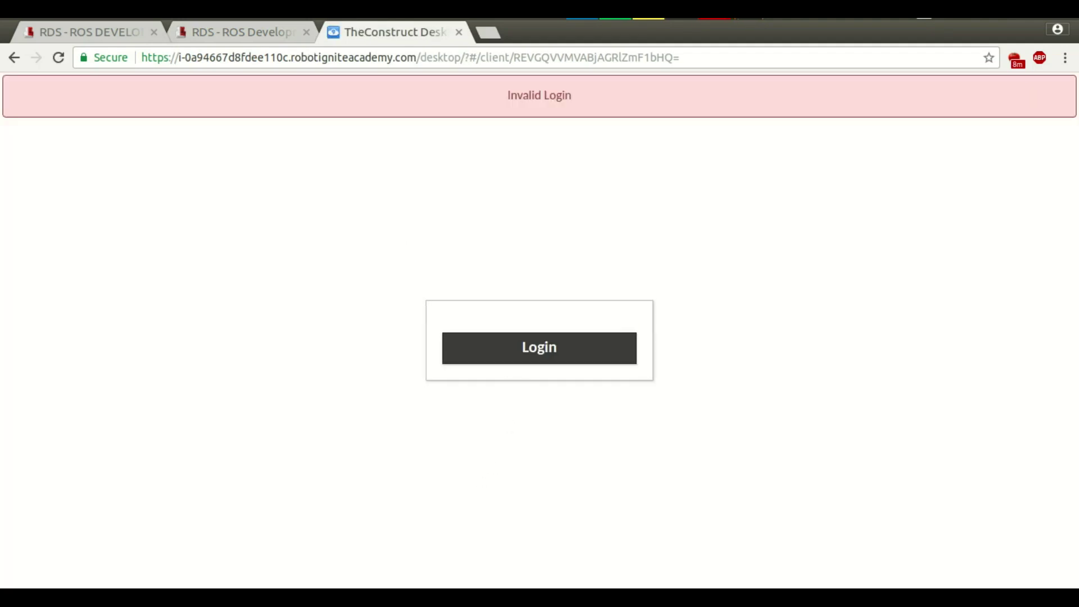
Log into the remote desktop, then close the disconnected Graphical Tools window in the RDS tab
{"action": "left_click", "coordinate": [486, 357]}
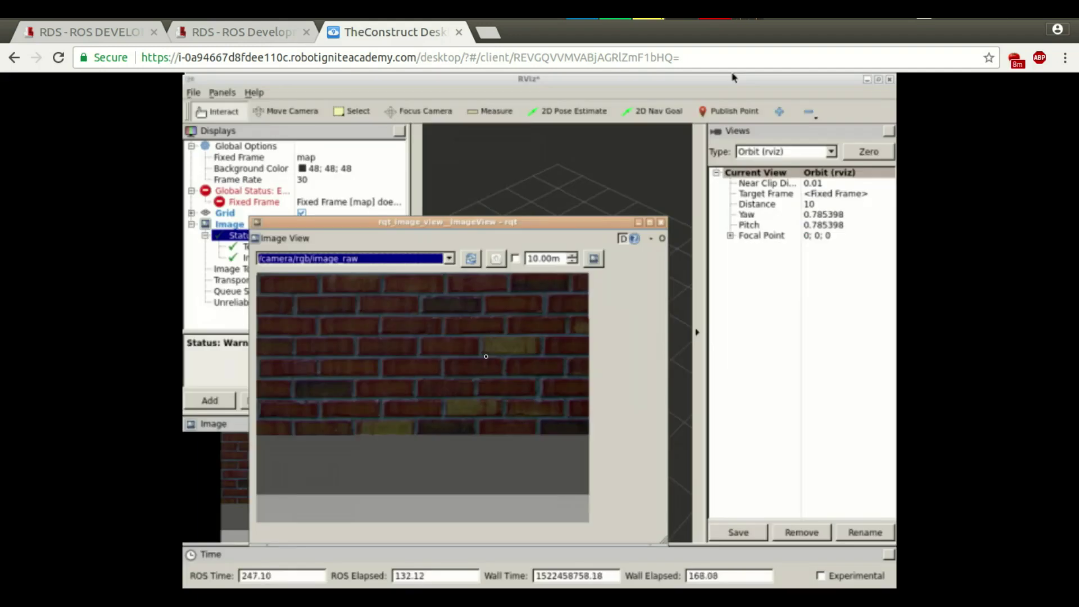
{"action": "left_click", "coordinate": [216, 31]}
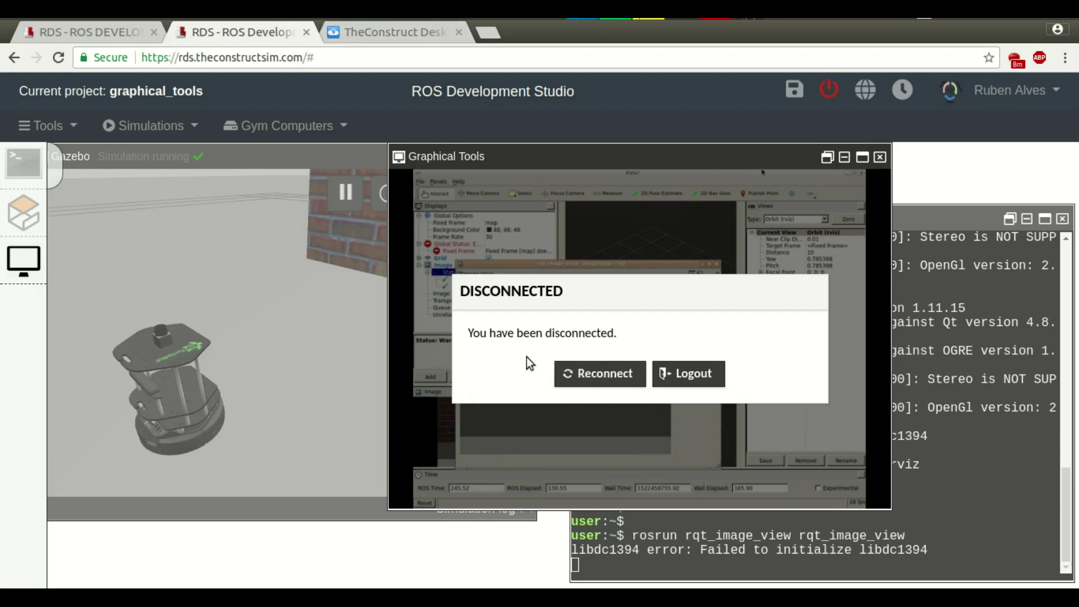
{"action": "left_click_drag", "start_coordinate": [529, 333], "coordinate": [642, 332]}
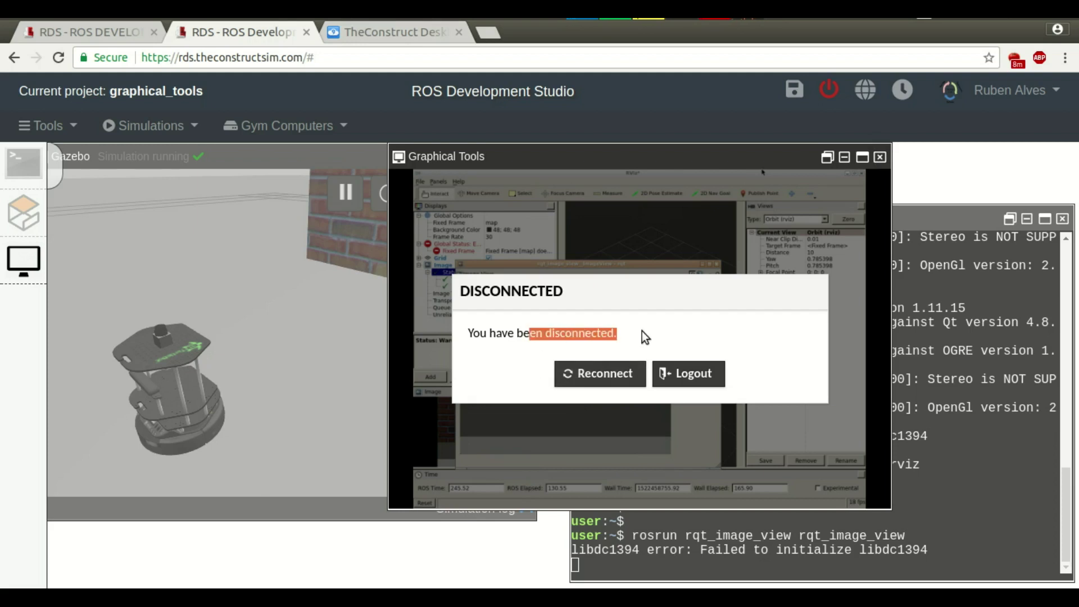
{"action": "left_click", "coordinate": [880, 157]}
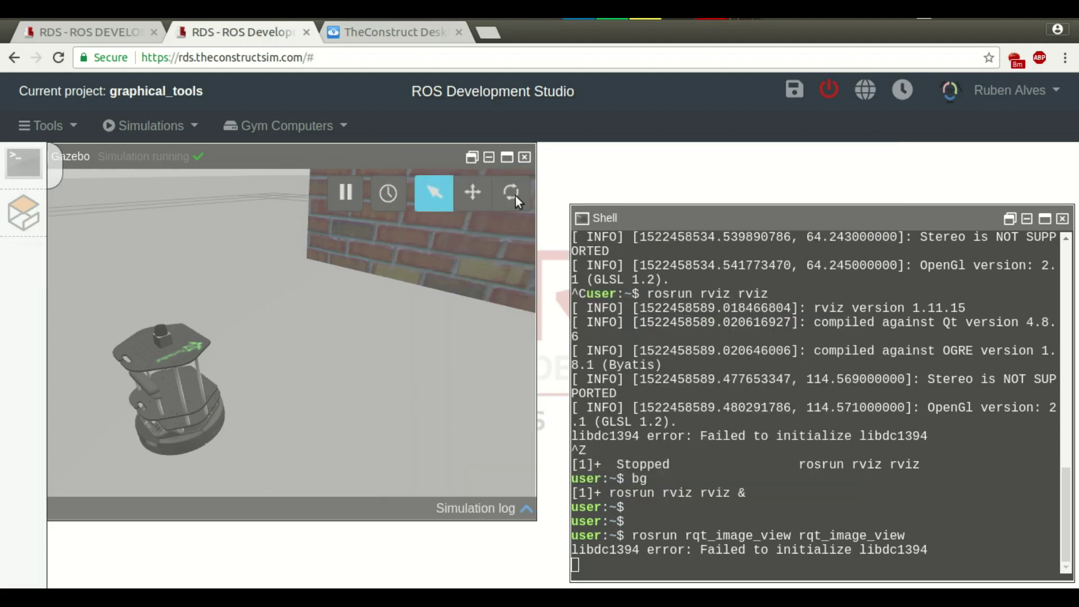
Move the image viewer aside and add a LaserScan display from RViz's Add list
{"action": "left_click", "coordinate": [399, 31]}
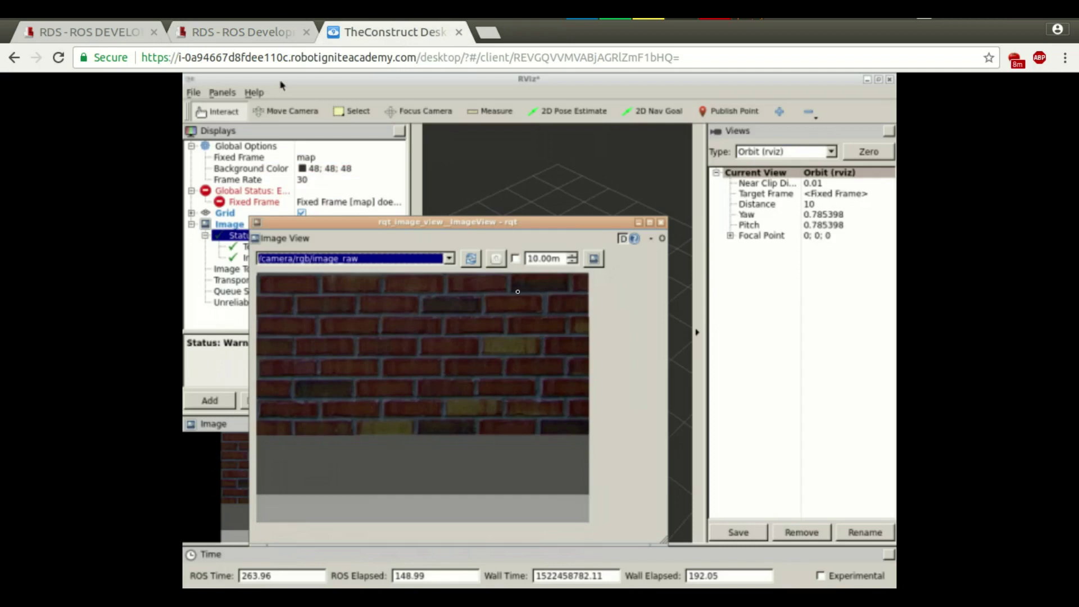
{"action": "left_click_drag", "start_coordinate": [490, 223], "coordinate": [809, 214]}
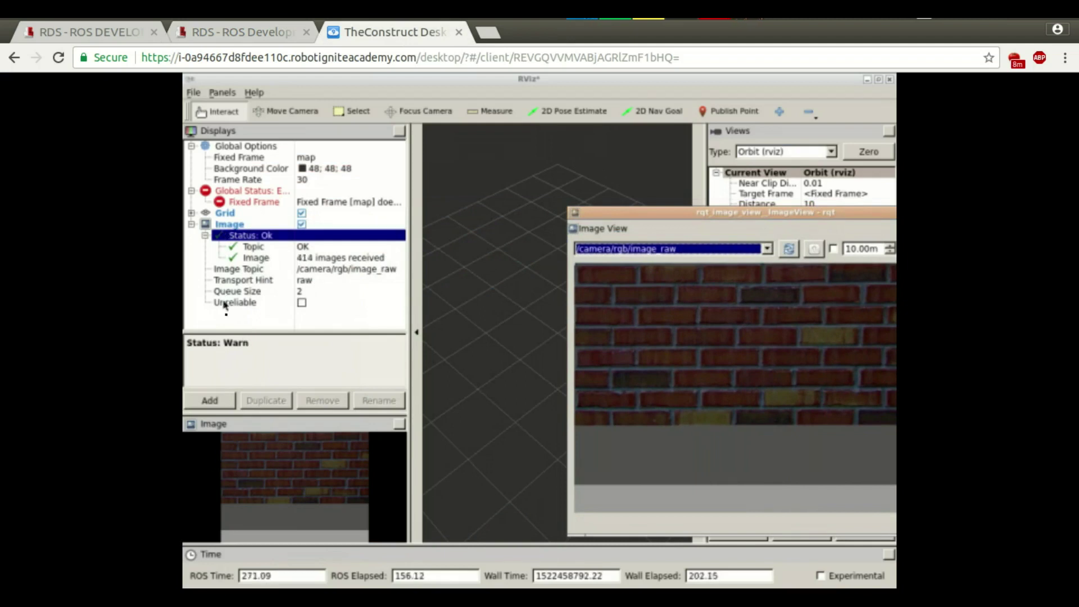
{"action": "left_click", "coordinate": [210, 400]}
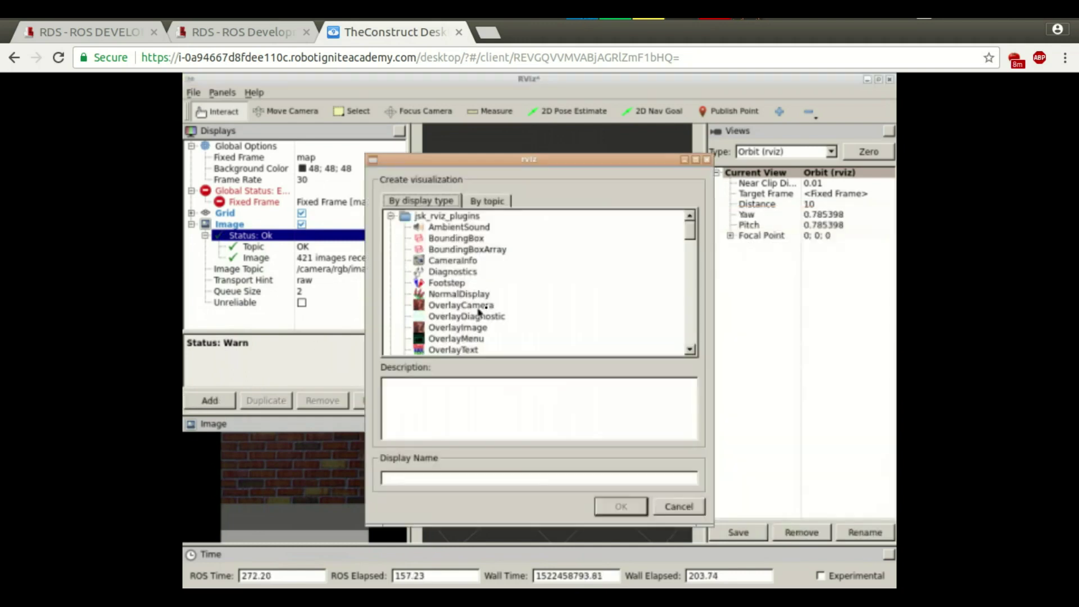
{"action": "double_click", "coordinate": [437, 218]}
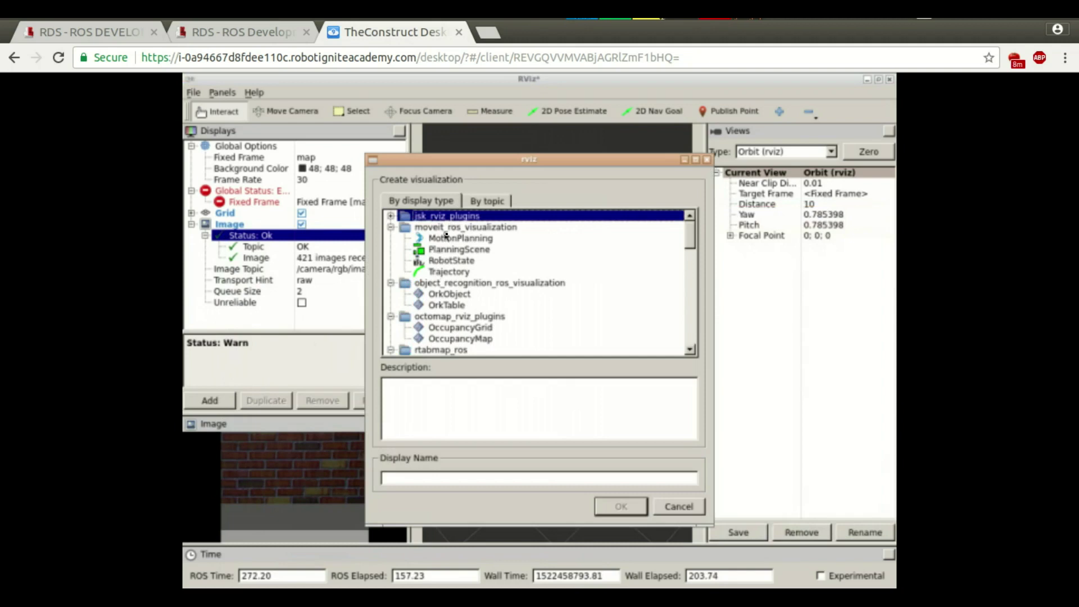
{"action": "scroll", "coordinate": [444, 272], "scroll_direction": "down", "scroll_amount": 8}
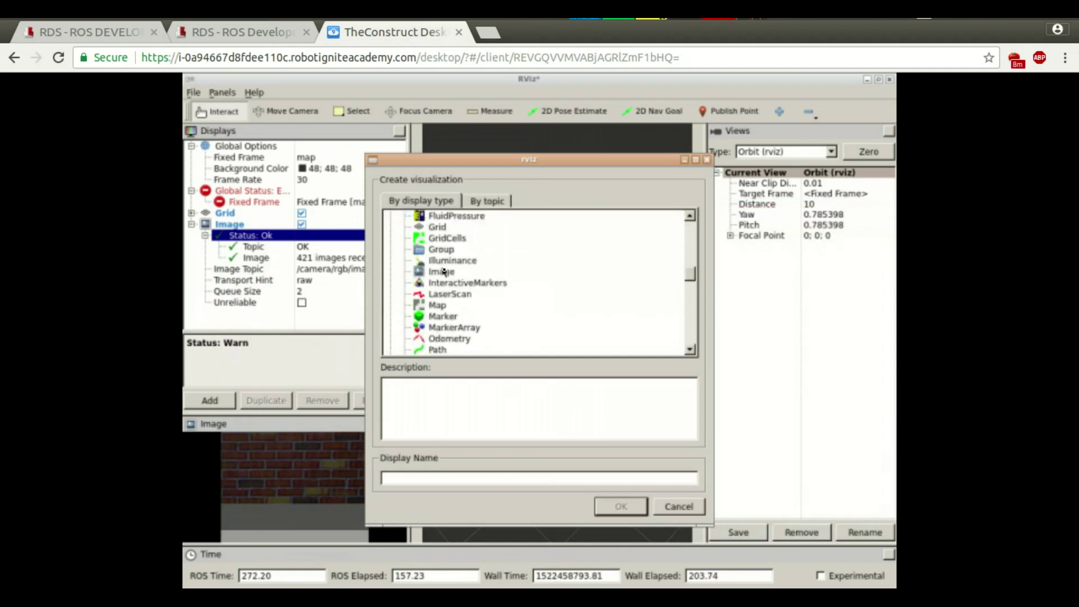
{"action": "scroll", "coordinate": [444, 272], "scroll_direction": "down", "scroll_amount": 2}
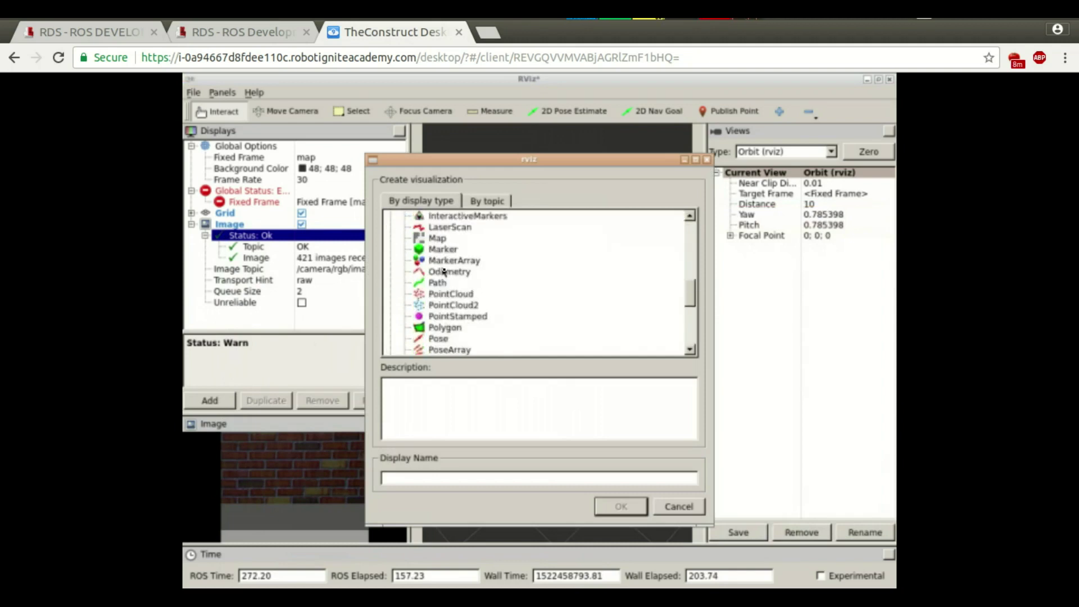
{"action": "double_click", "coordinate": [448, 228]}
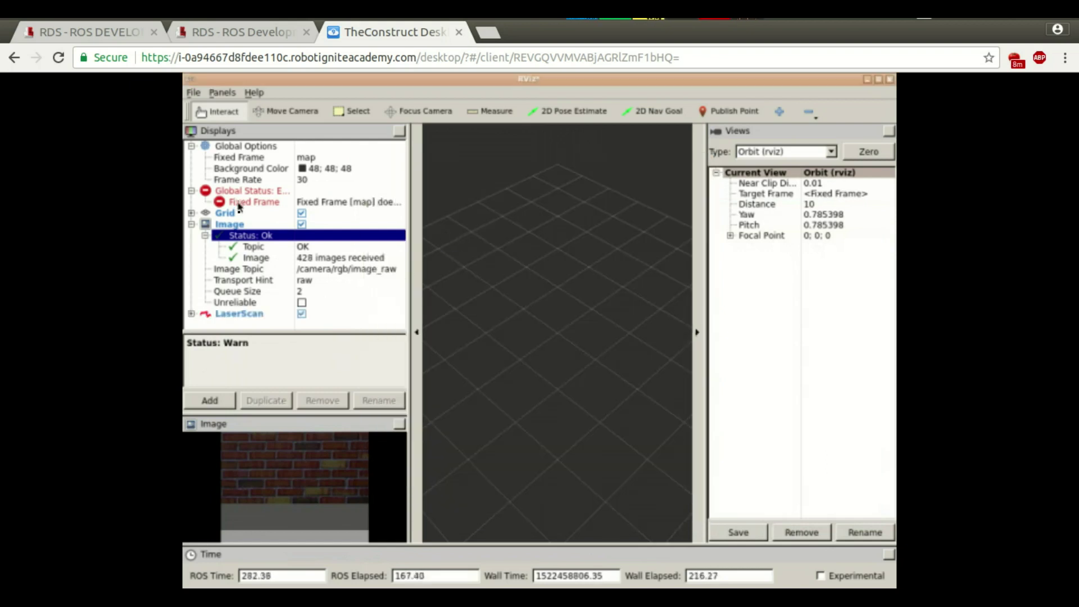
Set the LaserScan display's topic to /kobuki/laser/scan
{"action": "double_click", "coordinate": [219, 226]}
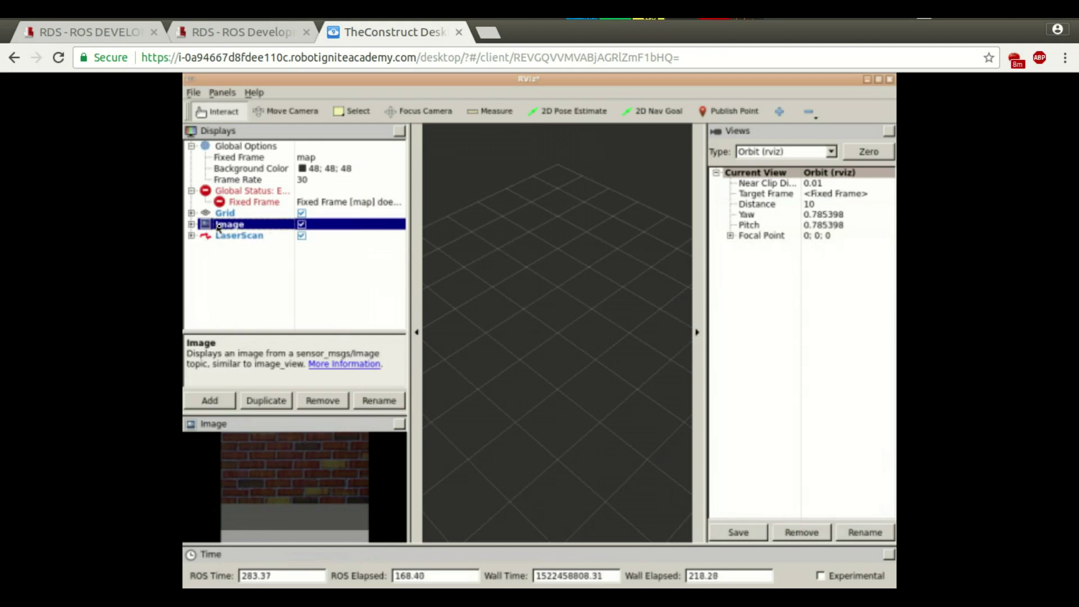
{"action": "left_click", "coordinate": [230, 243]}
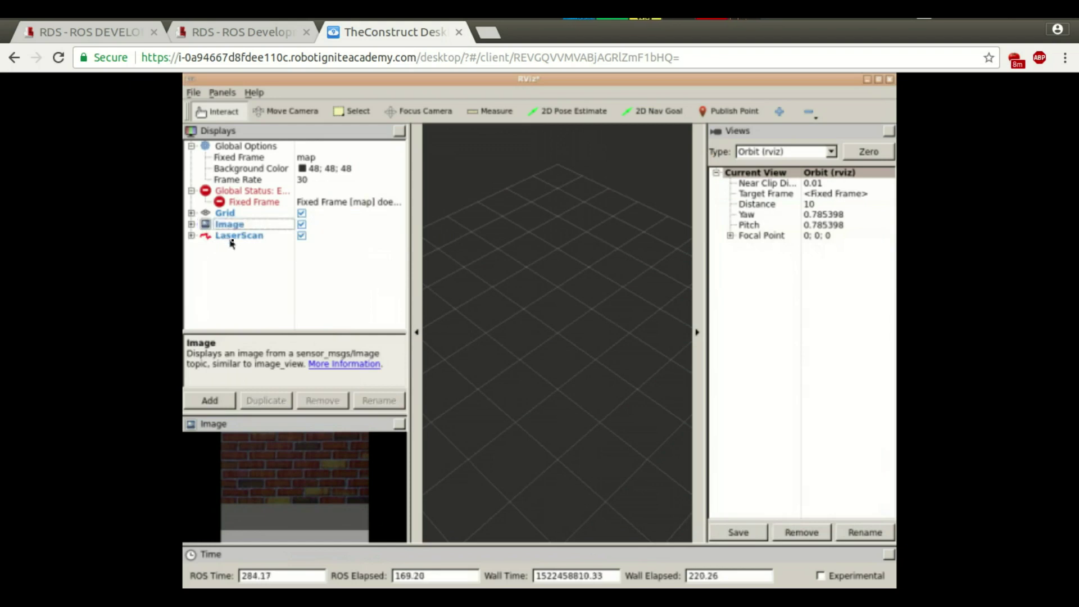
{"action": "double_click", "coordinate": [236, 236]}
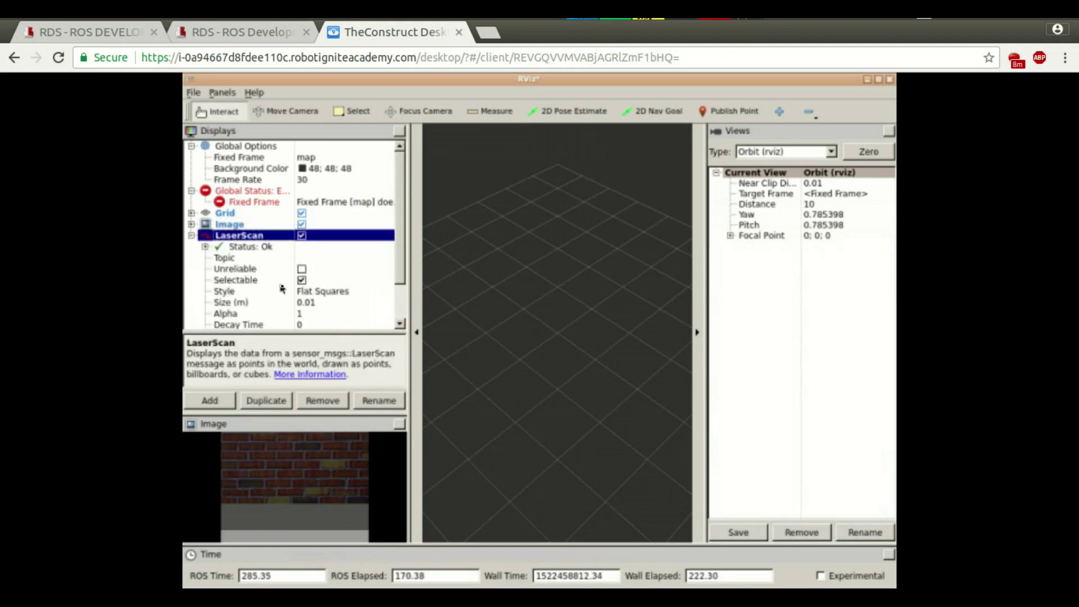
{"action": "left_click", "coordinate": [315, 261]}
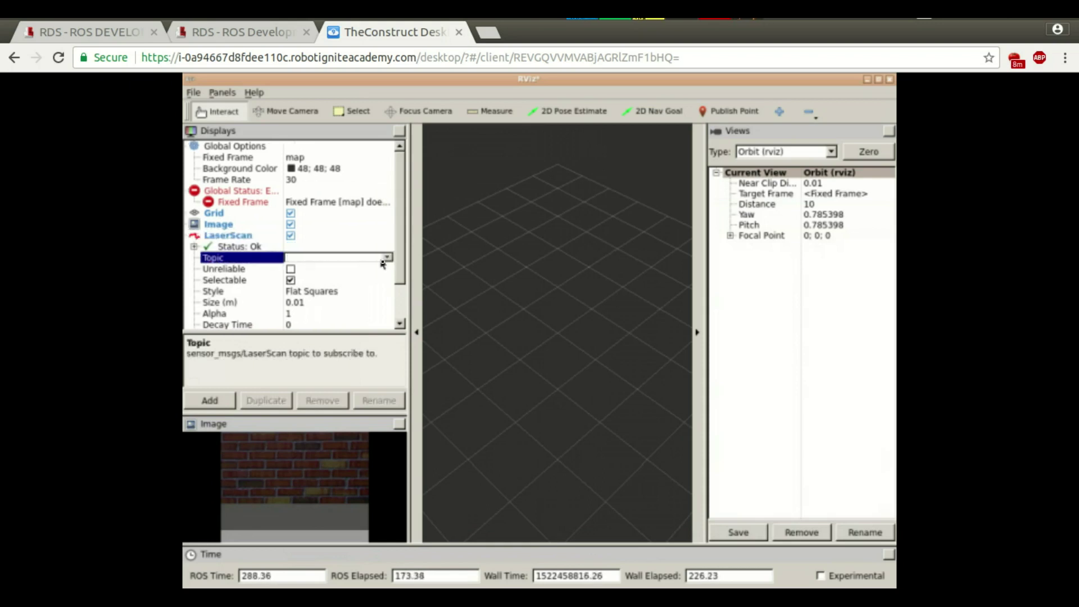
{"action": "left_click", "coordinate": [389, 259]}
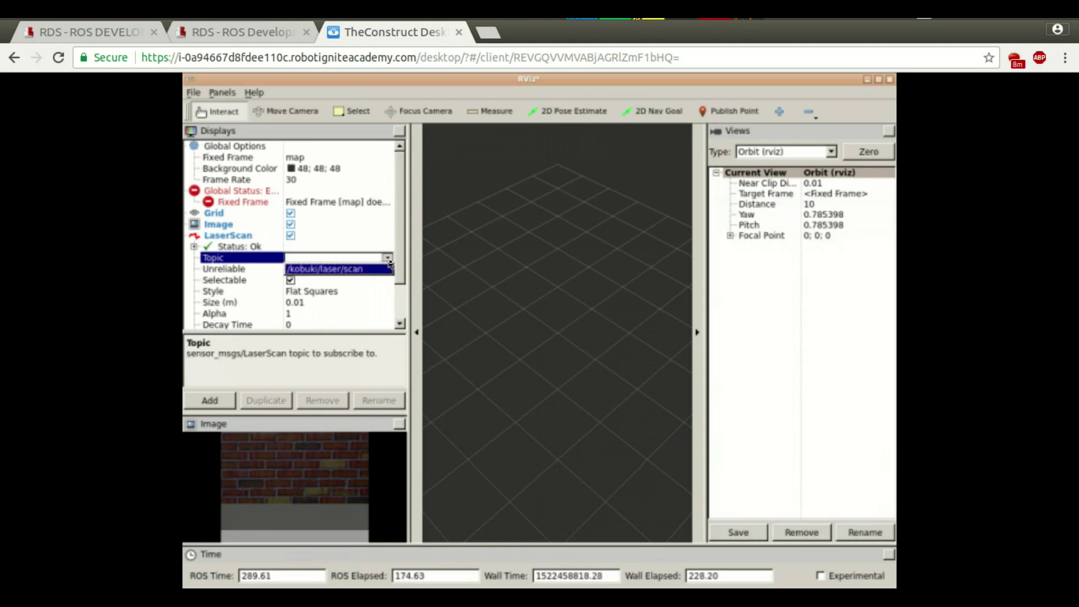
{"action": "left_click", "coordinate": [351, 270]}
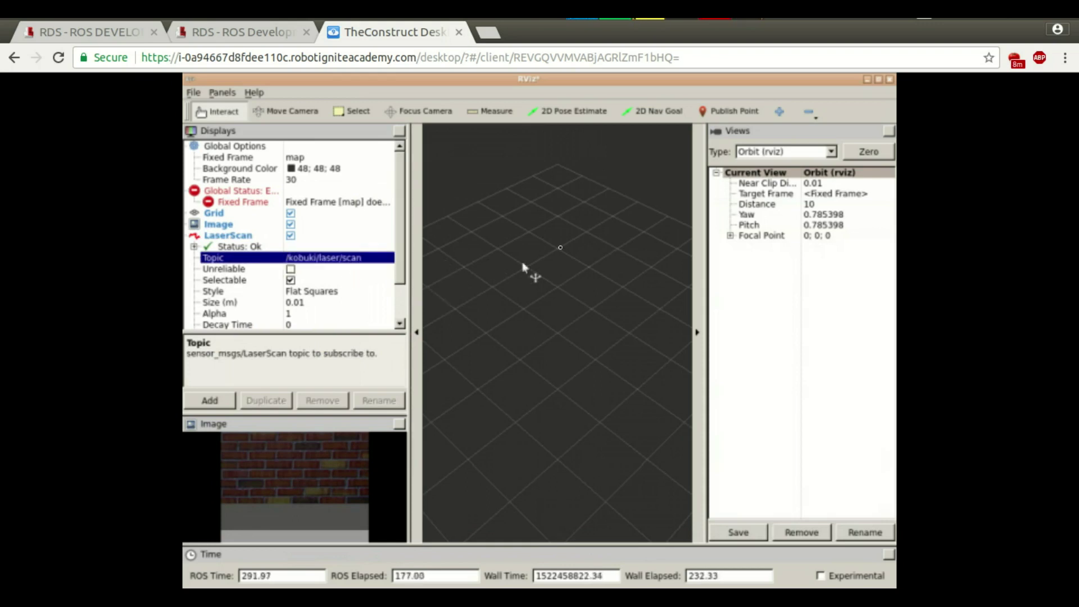
Read the LaserScan transform error and set Global Options Fixed Frame to base_link
{"action": "left_click", "coordinate": [697, 287]}
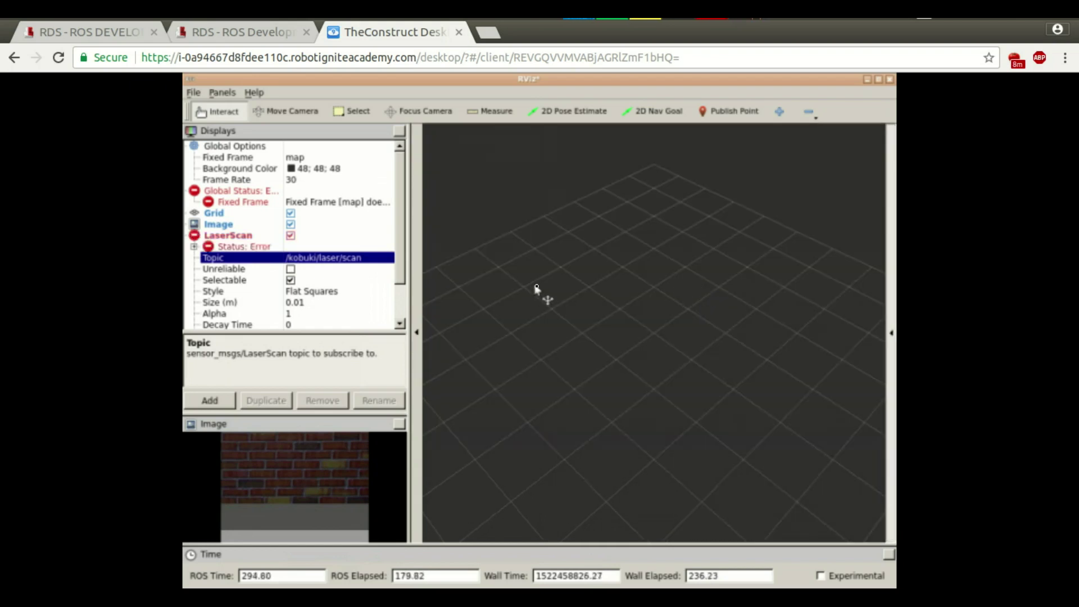
{"action": "scroll", "coordinate": [537, 289], "scroll_direction": "down", "scroll_amount": 5}
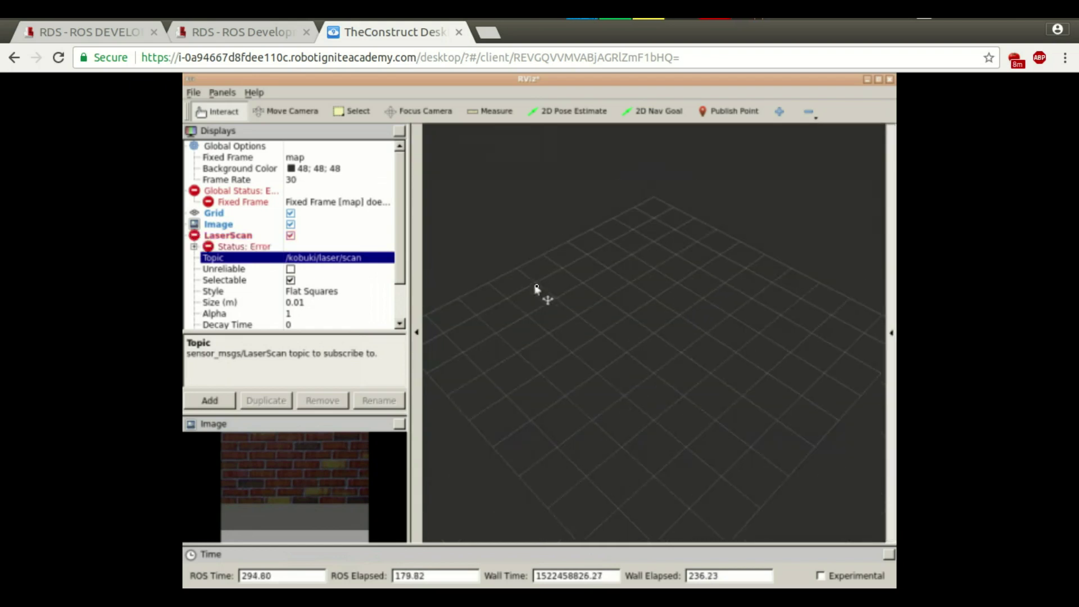
{"action": "double_click", "coordinate": [245, 247]}
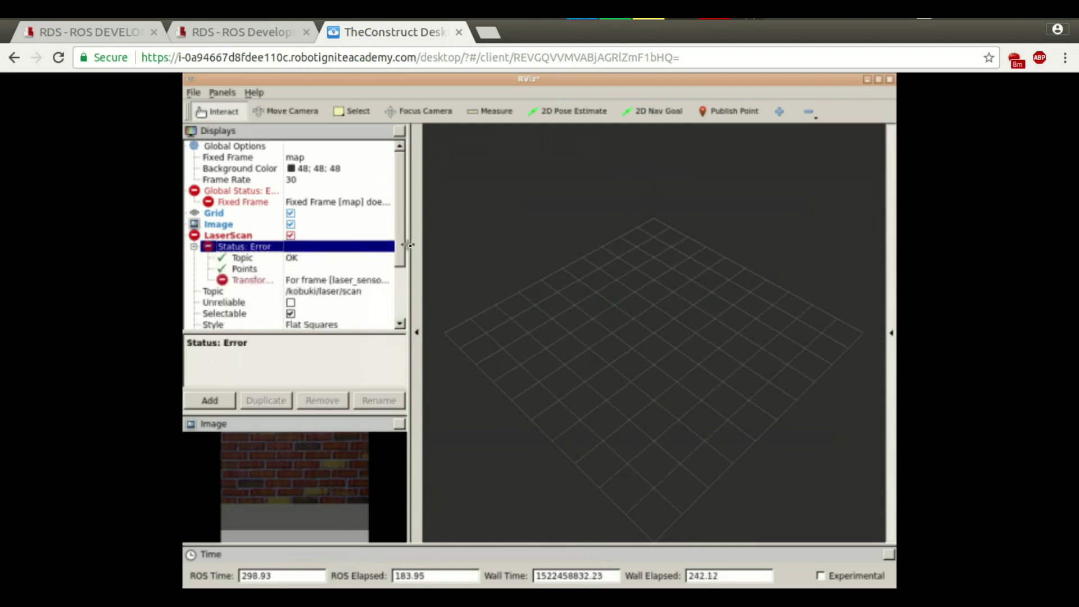
{"action": "left_click_drag", "start_coordinate": [410, 246], "coordinate": [443, 247]}
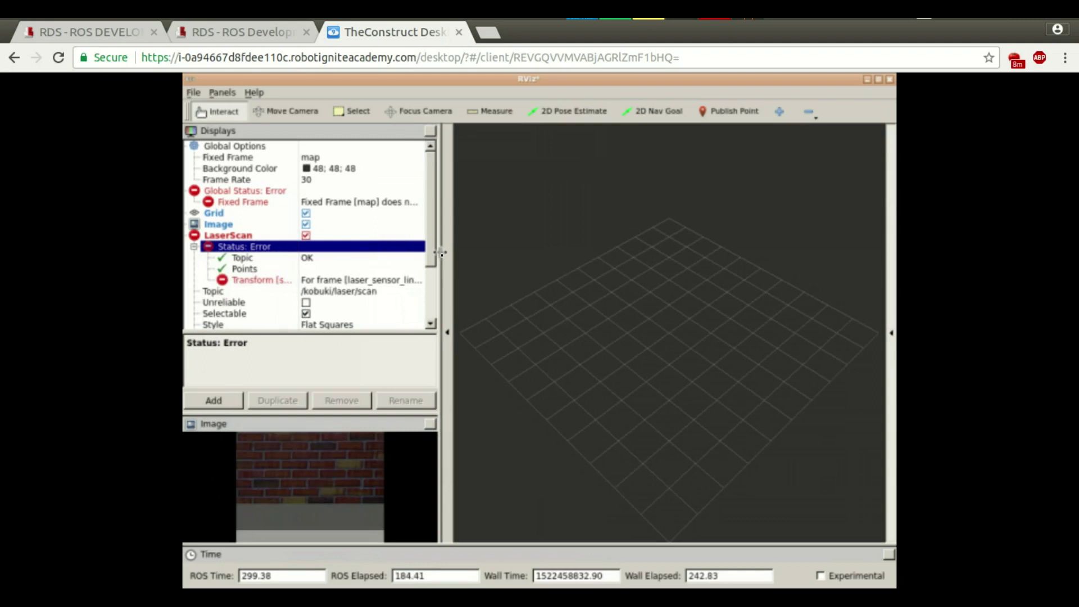
{"action": "left_click", "coordinate": [385, 285]}
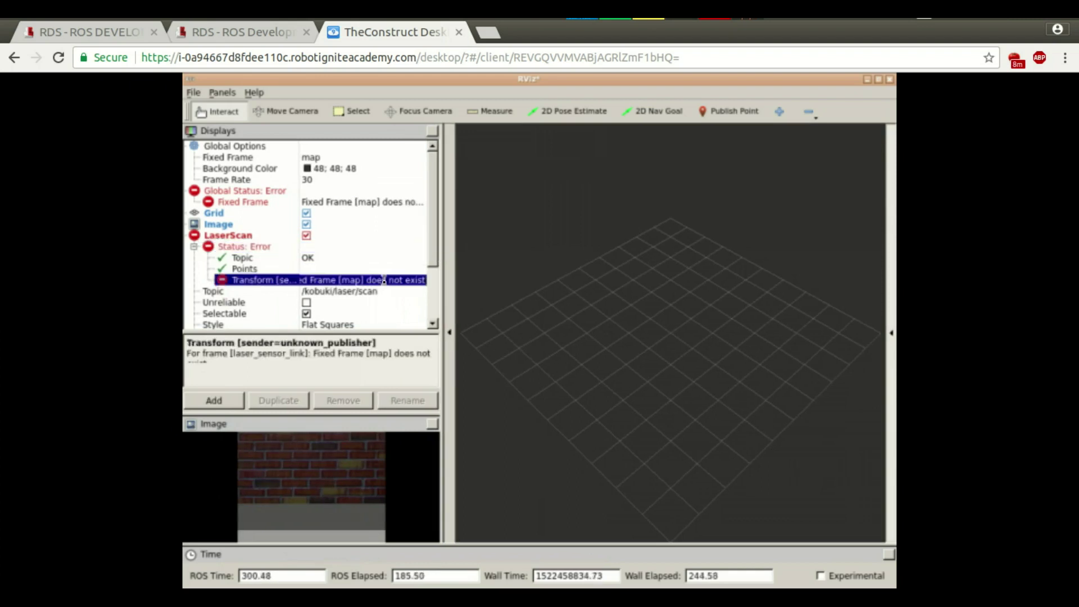
{"action": "left_click", "coordinate": [318, 160]}
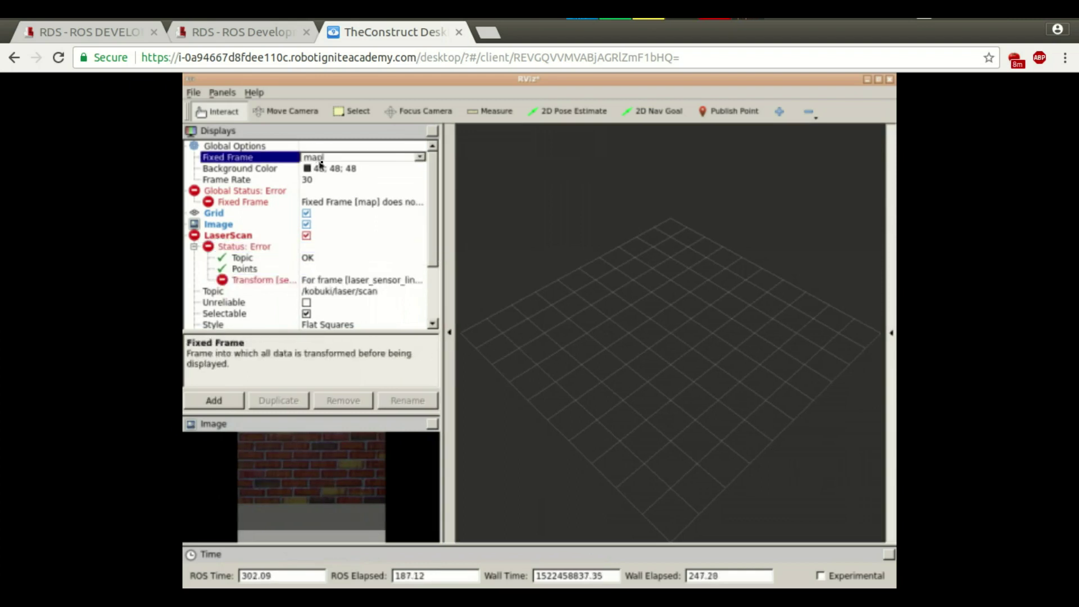
{"action": "left_click", "coordinate": [421, 159]}
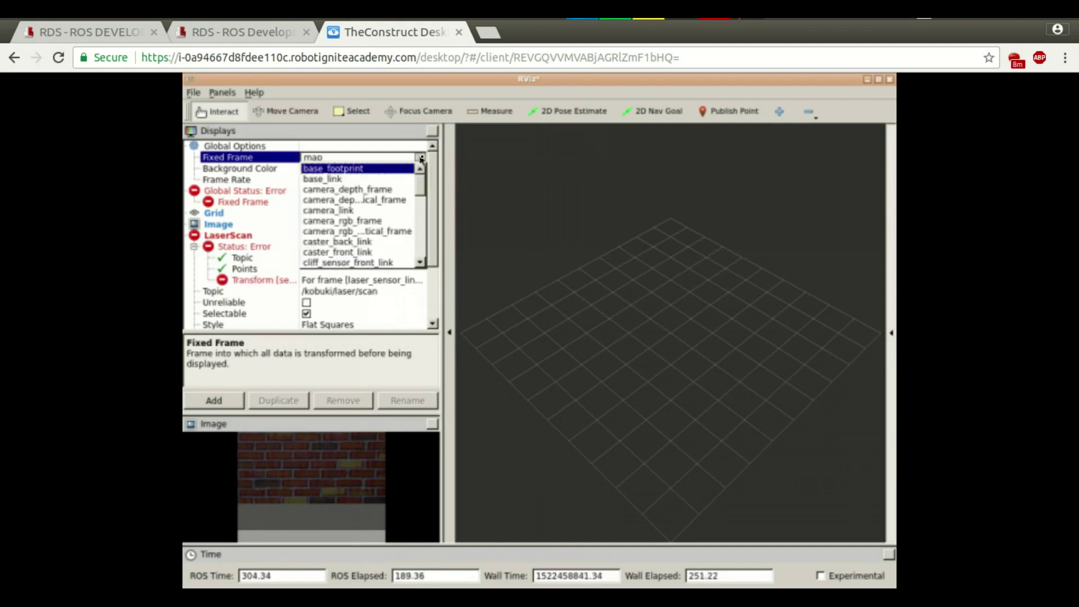
{"action": "left_click", "coordinate": [391, 181]}
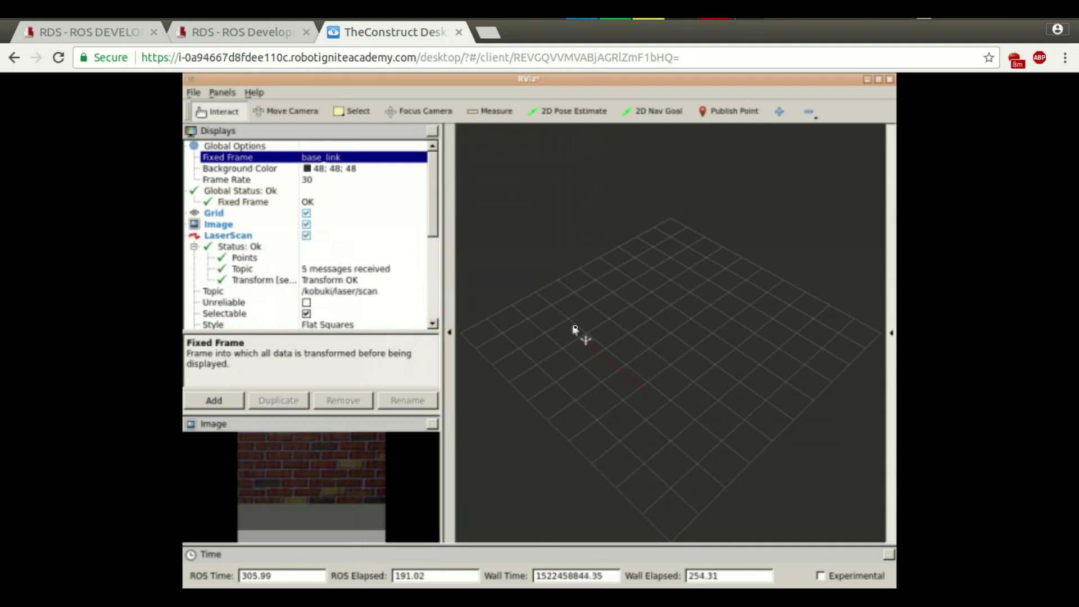
Set the LaserScan Size to 0.05 m, zoom the 3D view, and re-maximize RViz
{"action": "scroll", "coordinate": [575, 330], "scroll_direction": "down", "scroll_amount": 2}
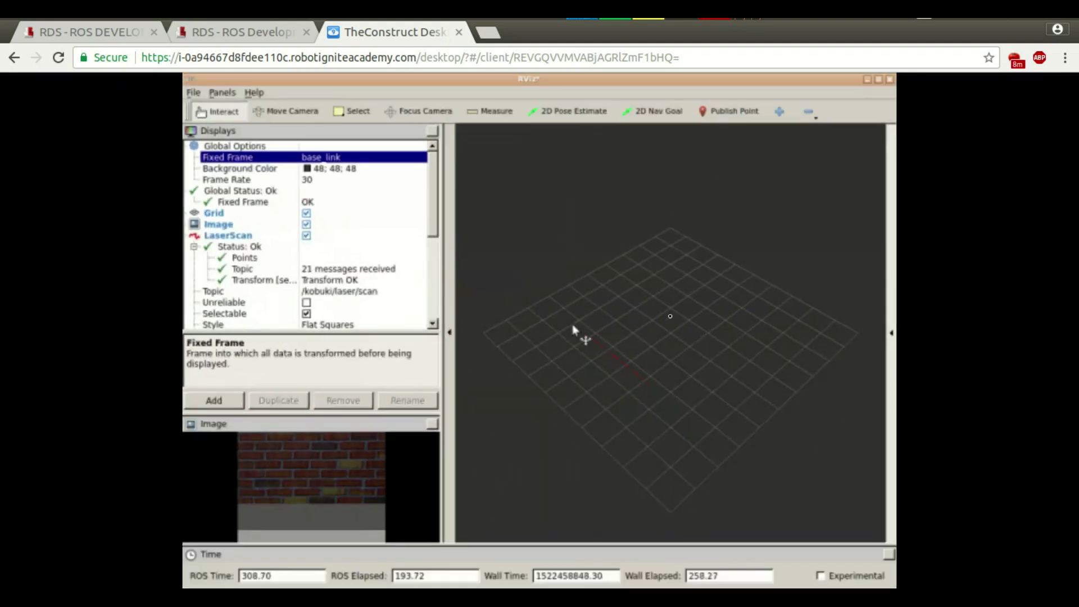
{"action": "scroll", "coordinate": [380, 247], "scroll_direction": "down", "scroll_amount": 1}
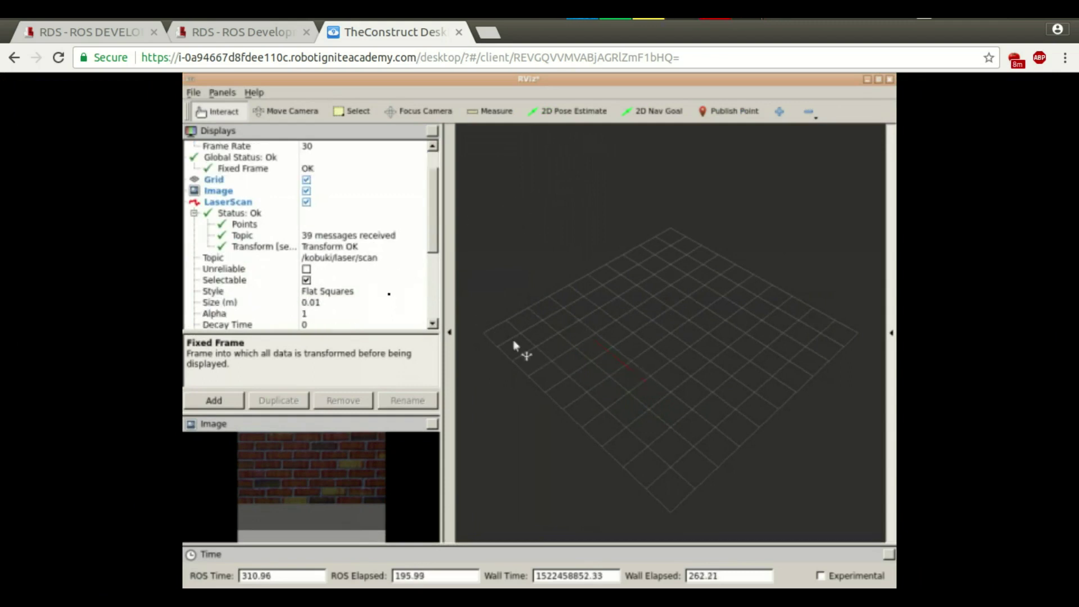
{"action": "left_click", "coordinate": [314, 303]}
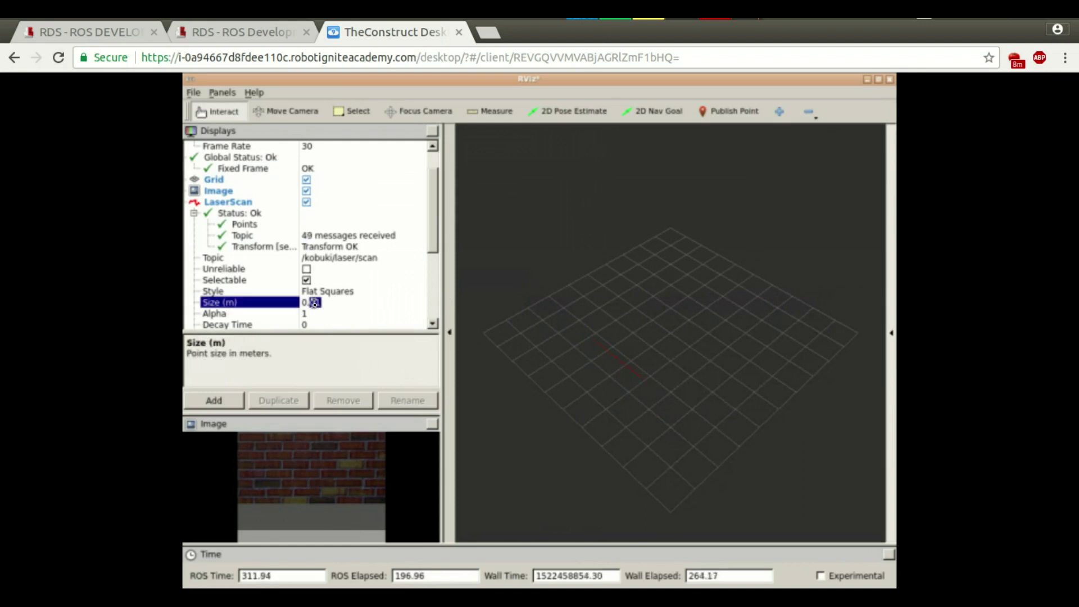
{"action": "type", "text": "05"}
{"action": "key", "text": "Return"}
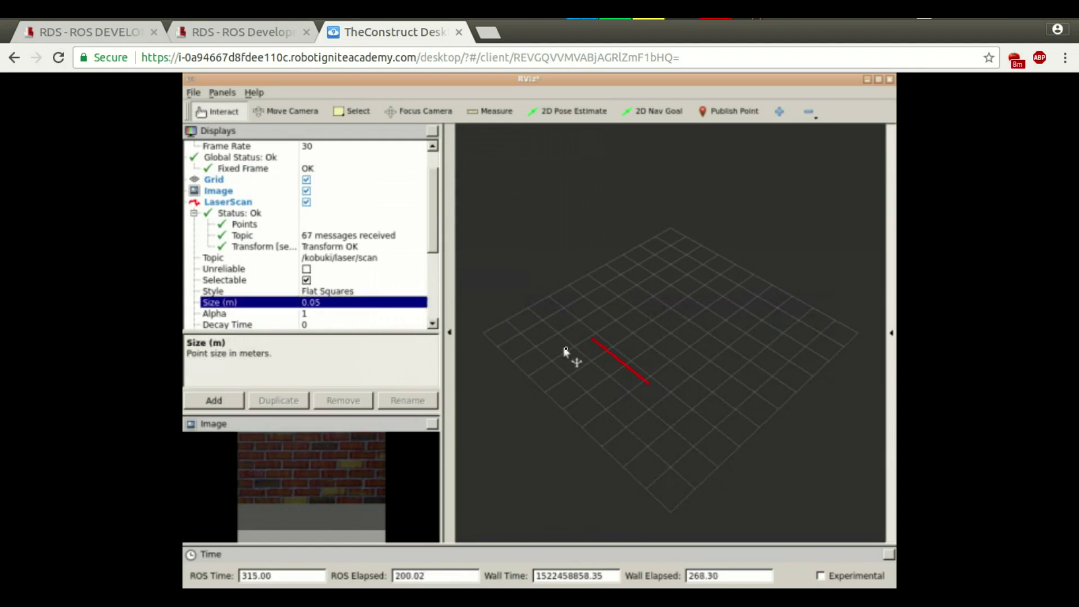
{"action": "scroll", "coordinate": [567, 351], "scroll_direction": "down", "scroll_amount": 2}
{"action": "scroll", "coordinate": [567, 352], "scroll_direction": "up", "scroll_amount": 4}
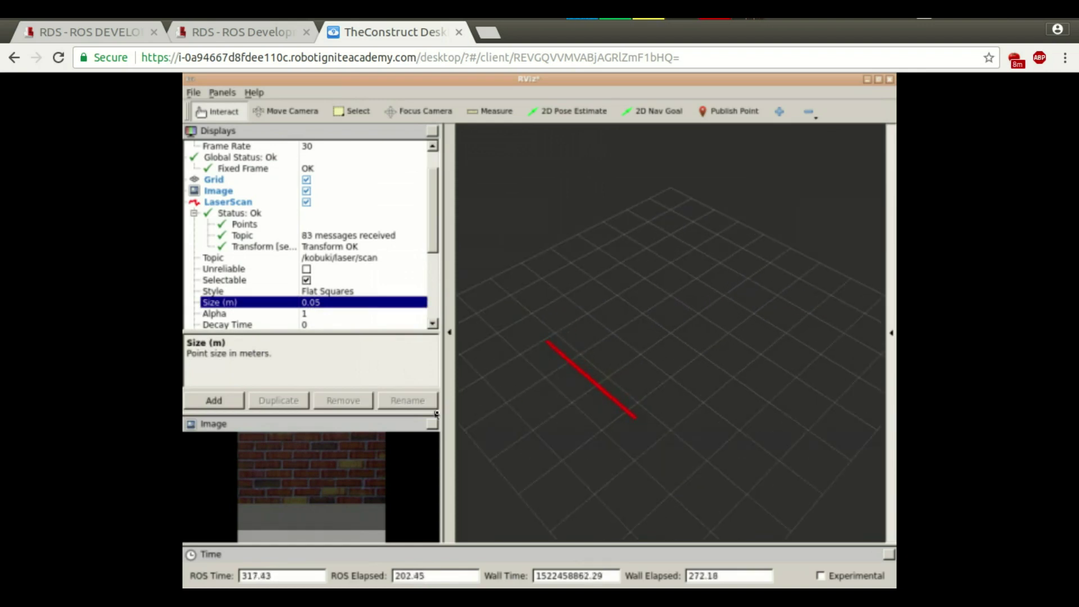
{"action": "left_click", "coordinate": [880, 82]}
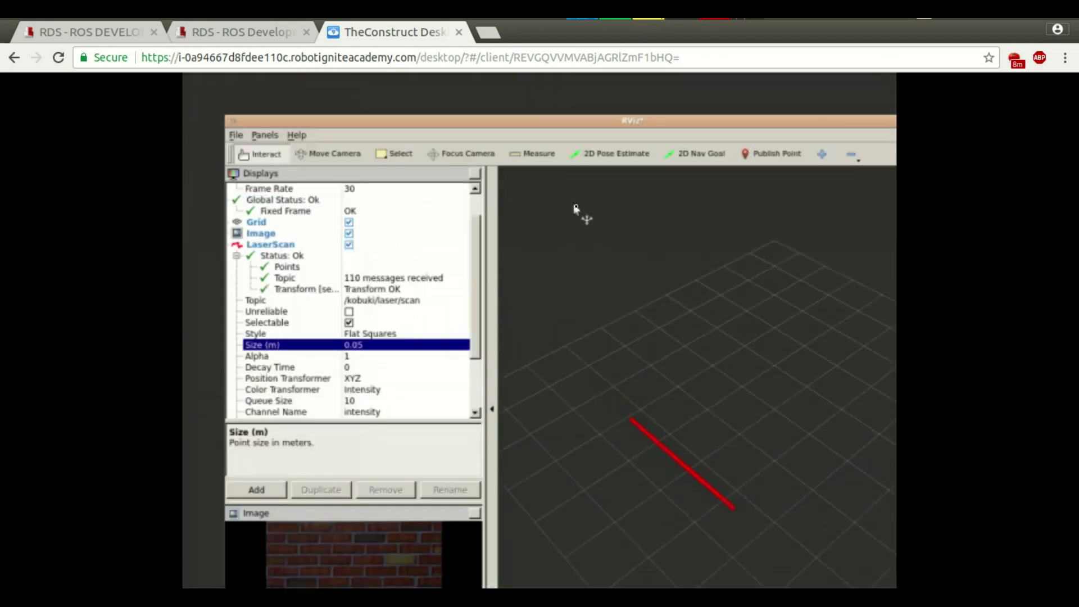
{"action": "double_click", "coordinate": [809, 121]}
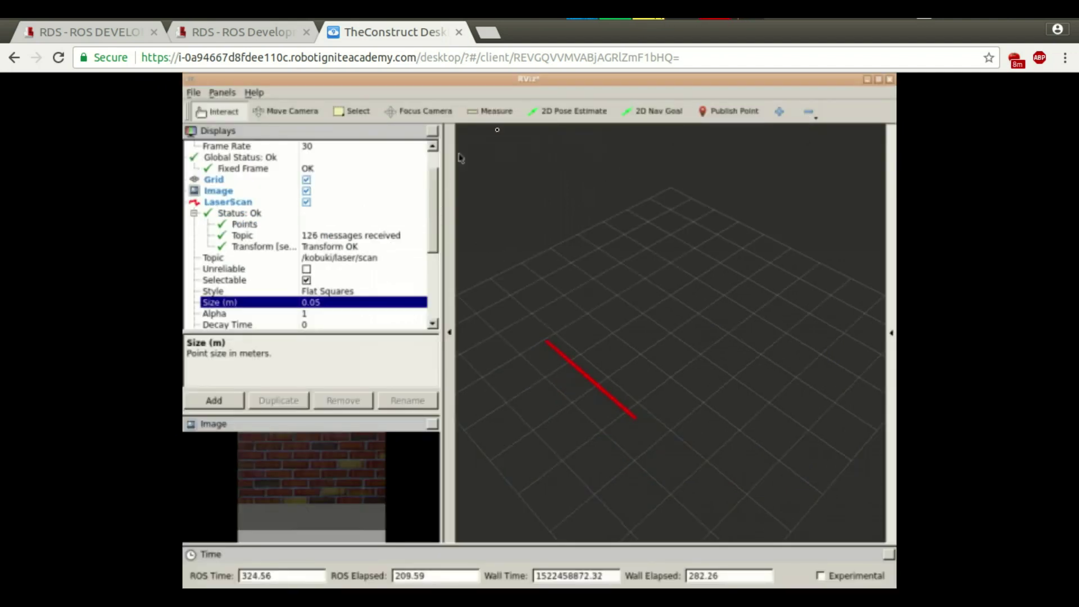
Background rqt_image_view with Ctrl+Z and bg, then run 'rostopic list | grep cmd'
{"action": "left_click", "coordinate": [262, 34]}
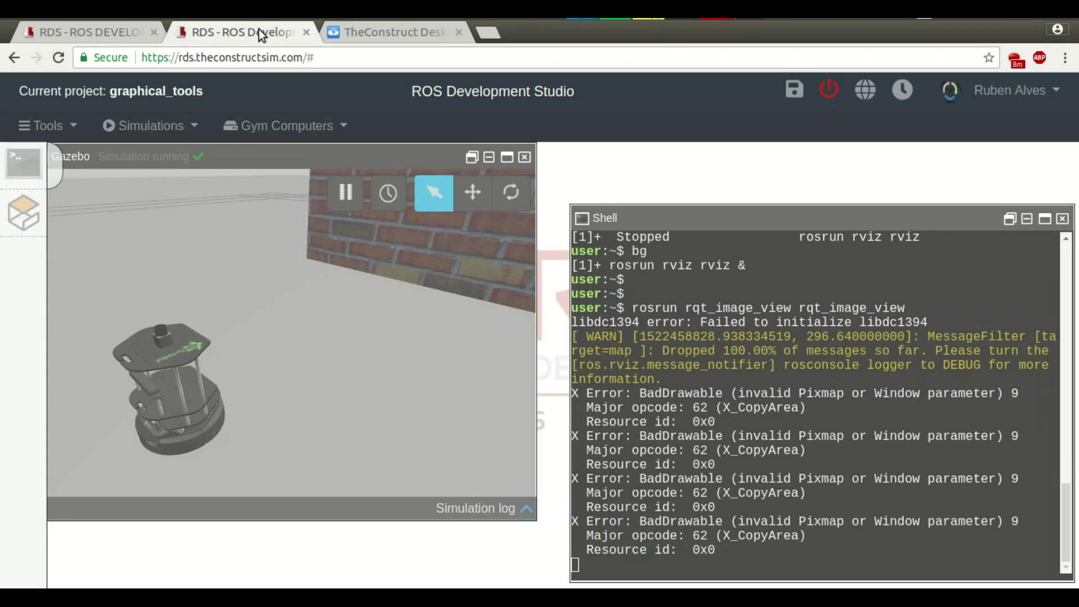
{"action": "left_click", "coordinate": [767, 445]}
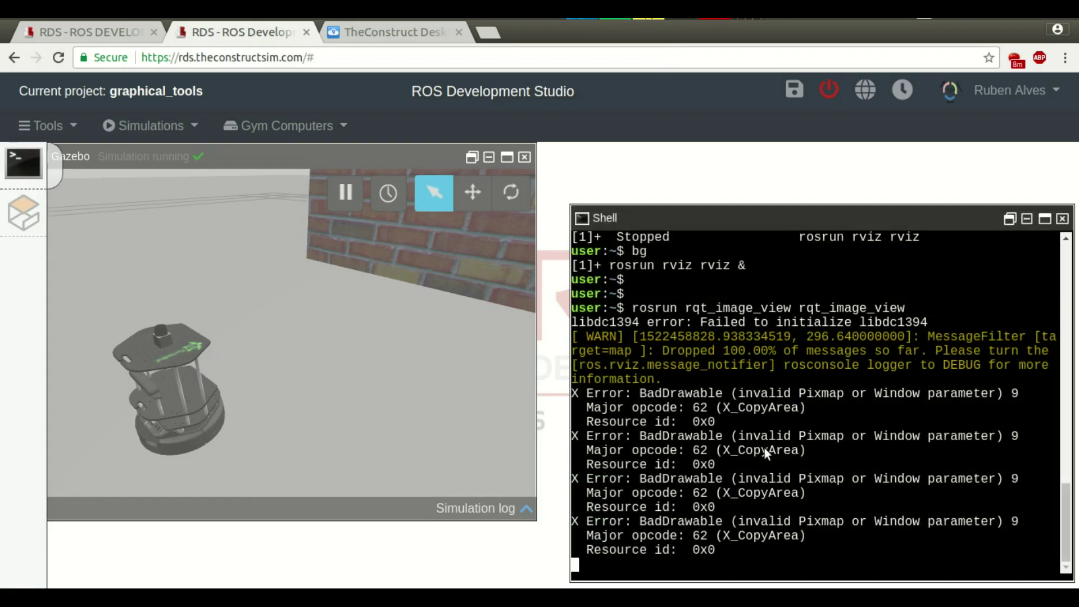
{"action": "key", "text": "Return"}
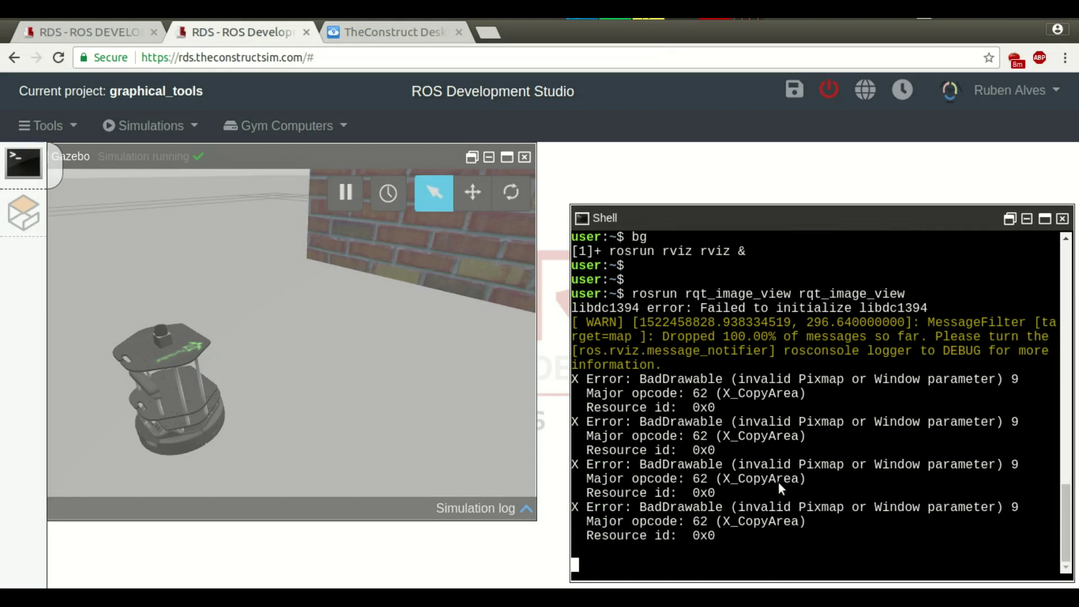
{"action": "key", "text": "ctrl+z"}
{"action": "type", "text": "bg"}
{"action": "key", "text": "Return"}
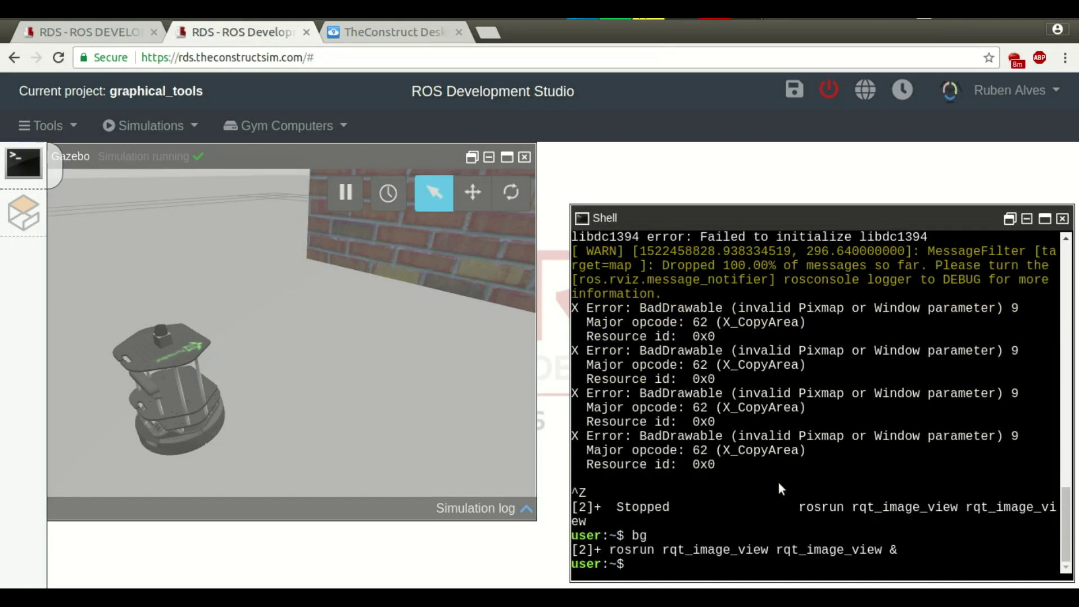
{"action": "type", "text": "rostopic list | g"}
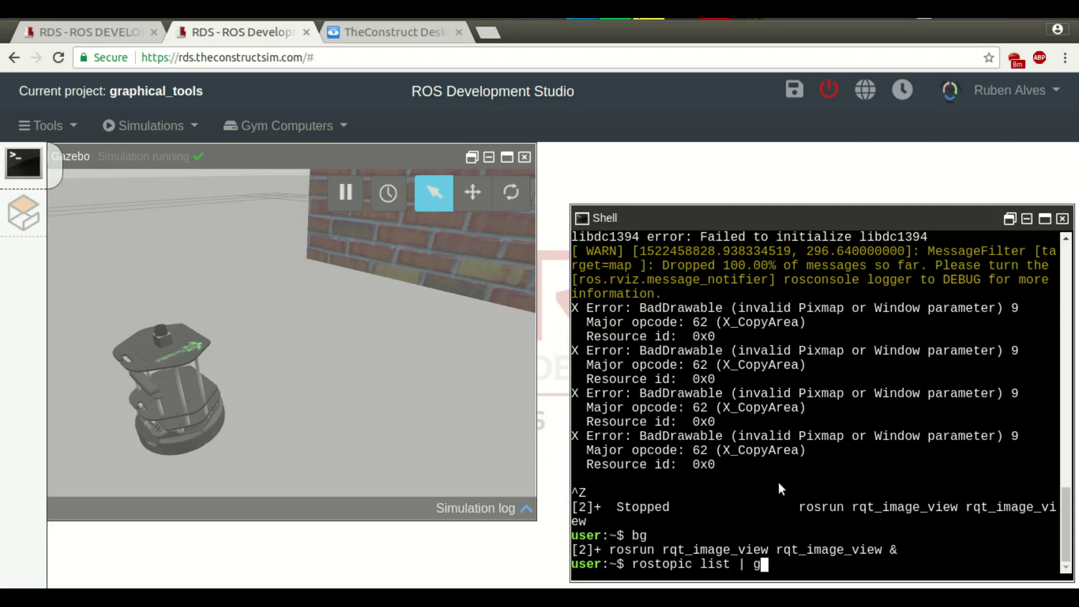
{"action": "type", "text": "rep cmd"}
{"action": "key", "text": "Return"}
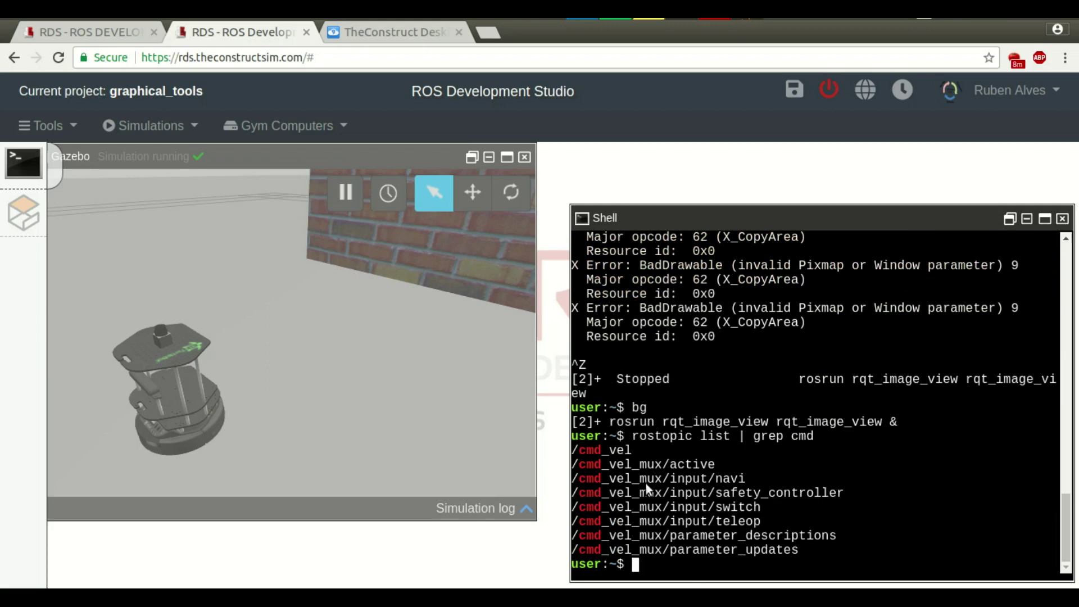
Run 'rostopic info /cmd_vel', showing type geometry_msgs/Twist, no publishers, /gazebo subscribed
{"action": "double_click", "coordinate": [623, 450]}
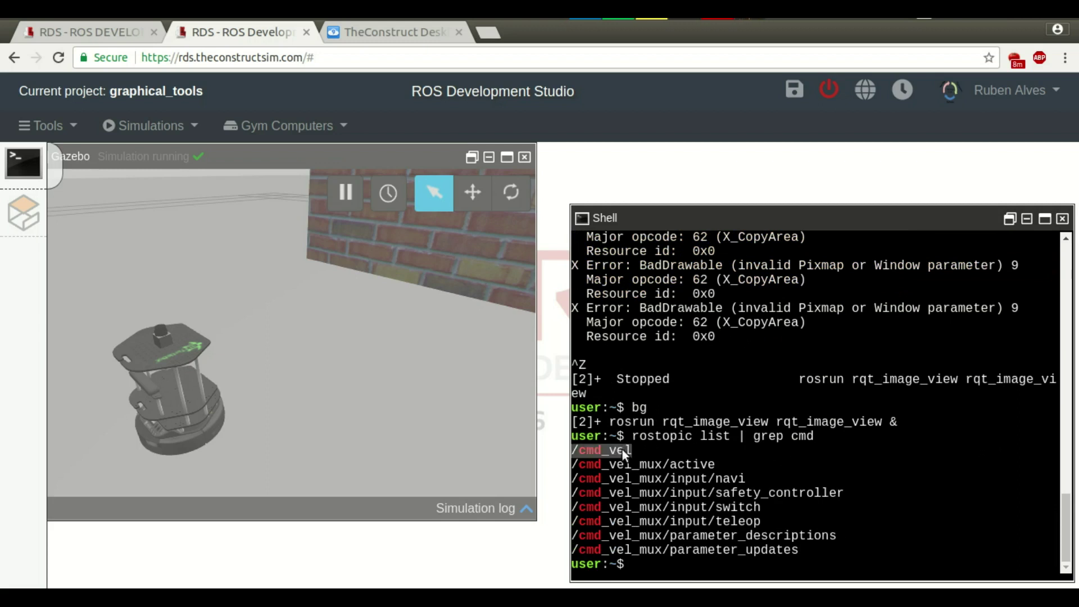
{"action": "middle_click", "coordinate": [622, 450]}
{"action": "key", "text": "Home"}
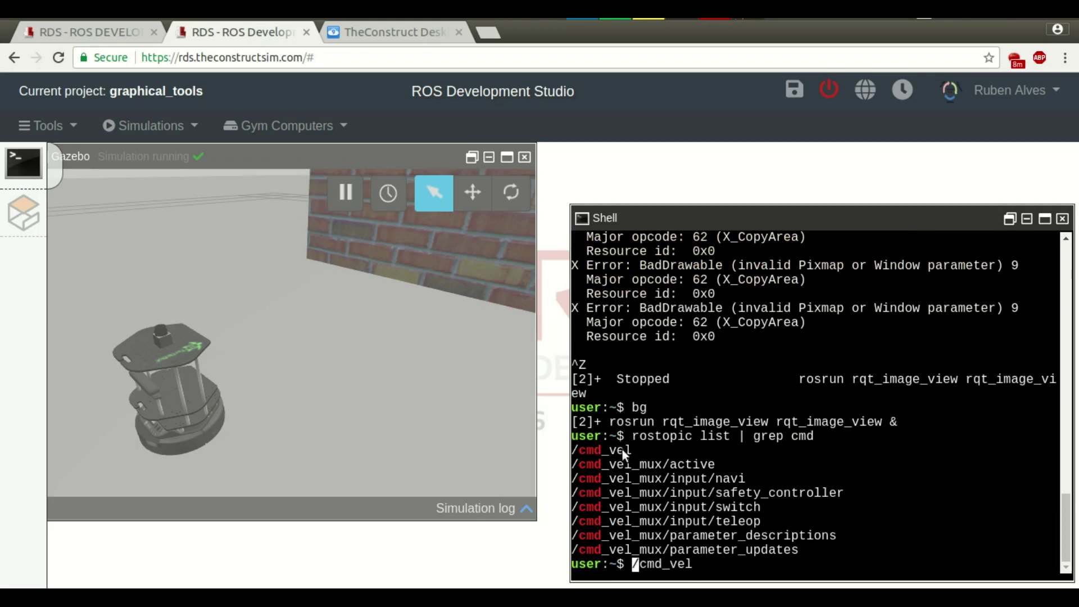
{"action": "type", "text": "go"}
{"action": "key", "text": "BackSpace"}
{"action": "key", "text": "BackSpace"}
{"action": "type", "text": "rostopic info"}
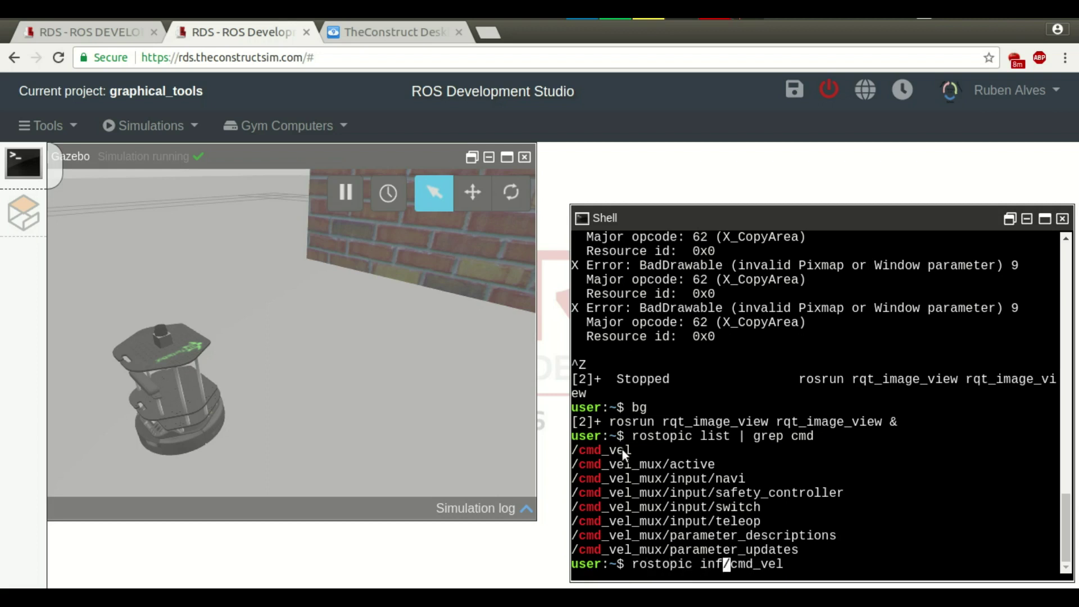
{"action": "key", "text": "End"}
{"action": "key", "text": "Return"}
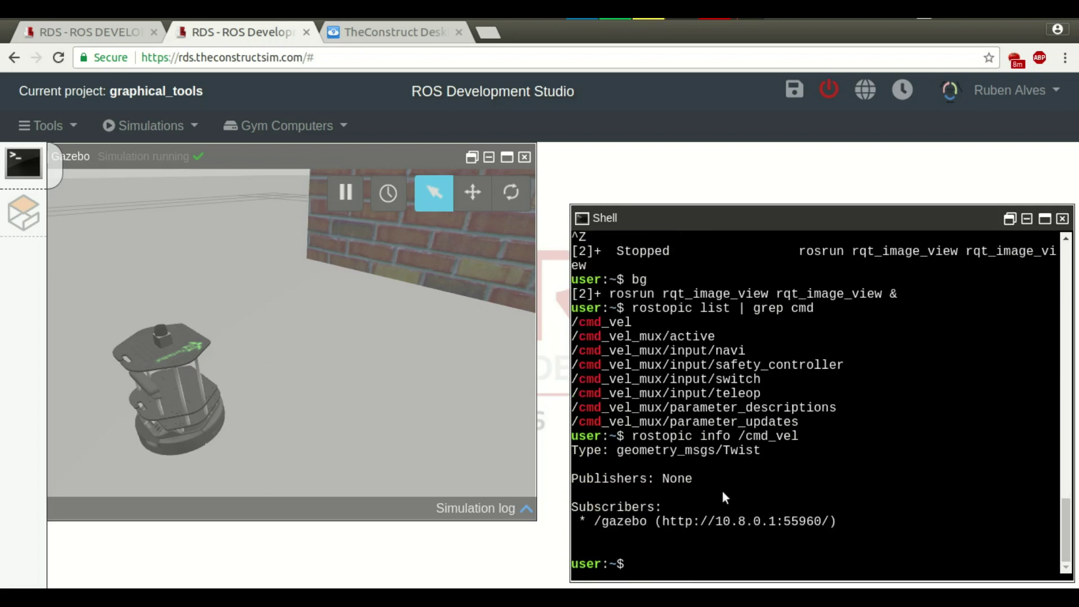
{"action": "left_click_drag", "start_coordinate": [761, 444], "coordinate": [614, 445]}
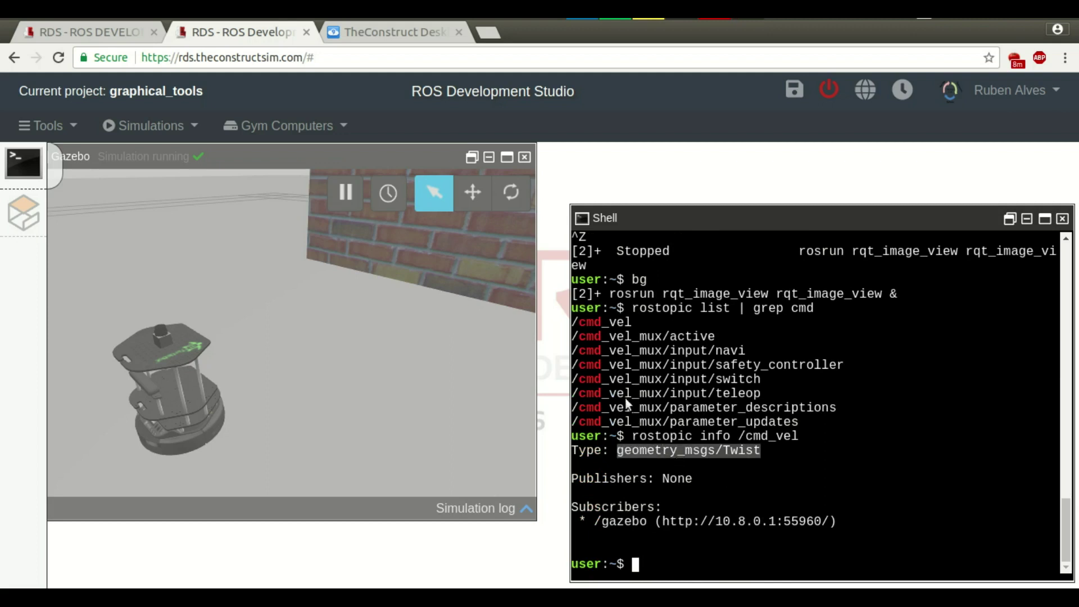
{"action": "left_click", "coordinate": [444, 380]}
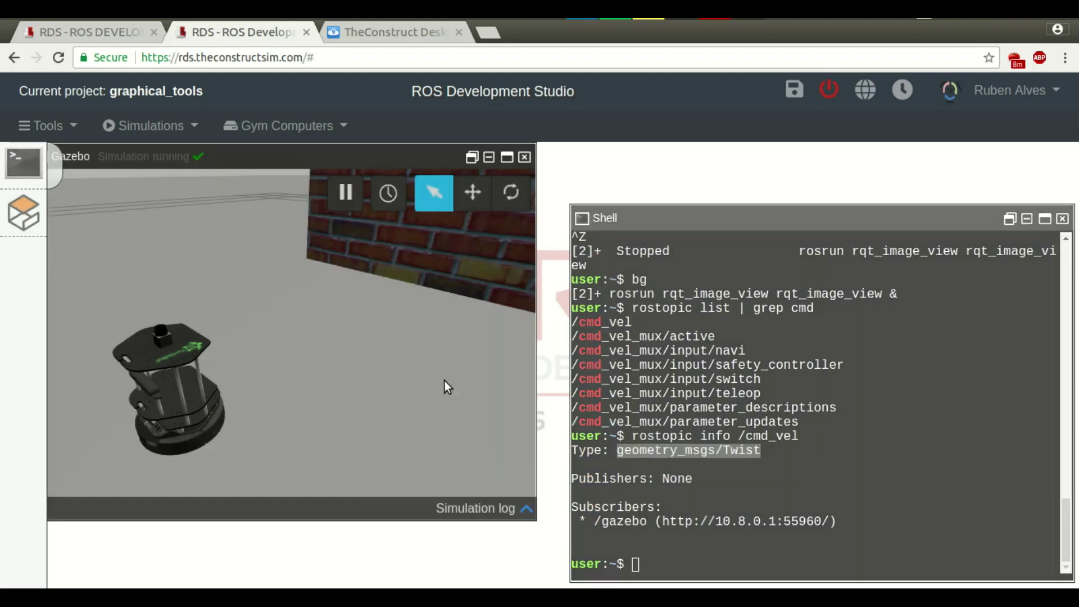
{"action": "left_click", "coordinate": [678, 433]}
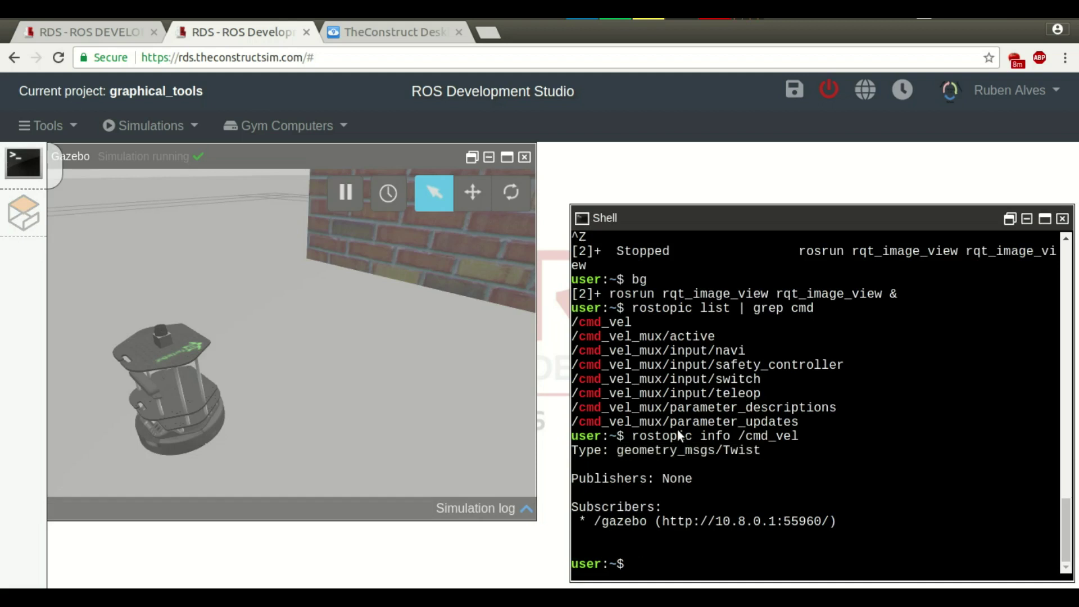
Type 'rostopic pub /cmd_vel geometry_msgs/Twist' with angular z 0.2 and '-r 1', unexecuted
{"action": "type", "text": "rostopic pub /"}
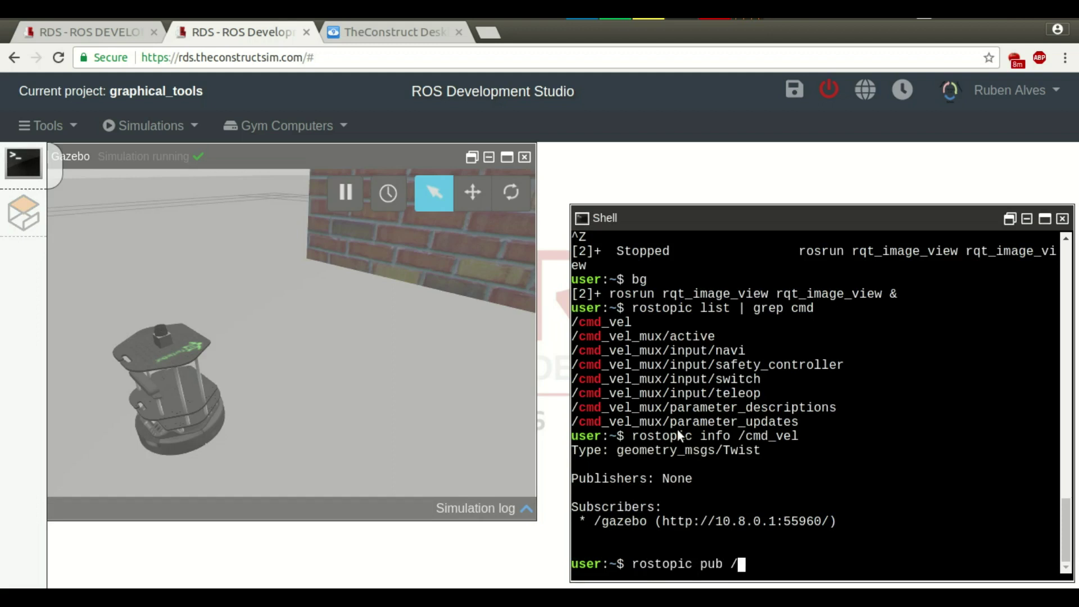
{"action": "type", "text": "cmd_vel "}
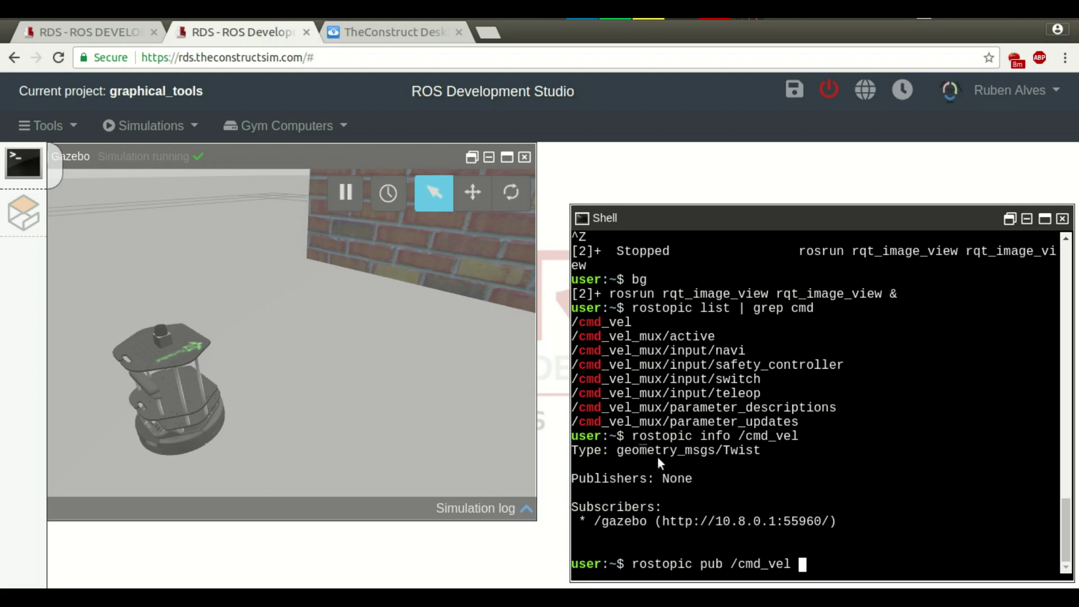
{"action": "type", "text": "getom"}
{"action": "key", "text": "BackSpace"}
{"action": "key", "text": "BackSpace"}
{"action": "key", "text": "BackSpace"}
{"action": "type", "text": "om"}
{"action": "key", "text": "Tab"}
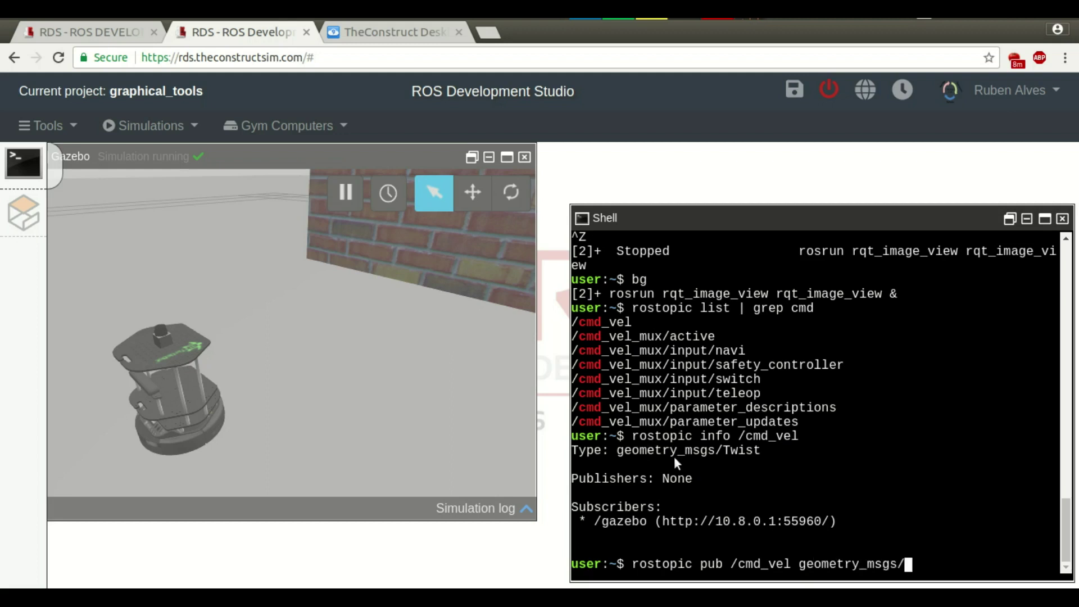
{"action": "type", "text": "Twist"}
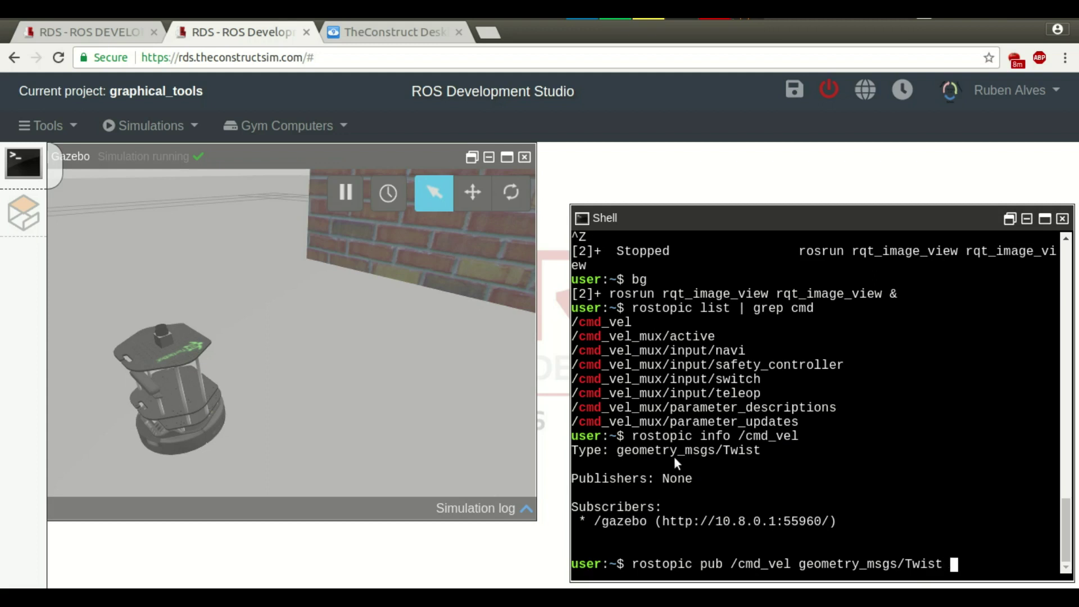
{"action": "key", "text": "Tab"}
{"action": "key", "text": "Tab"}
{"action": "key", "text": "Left"}
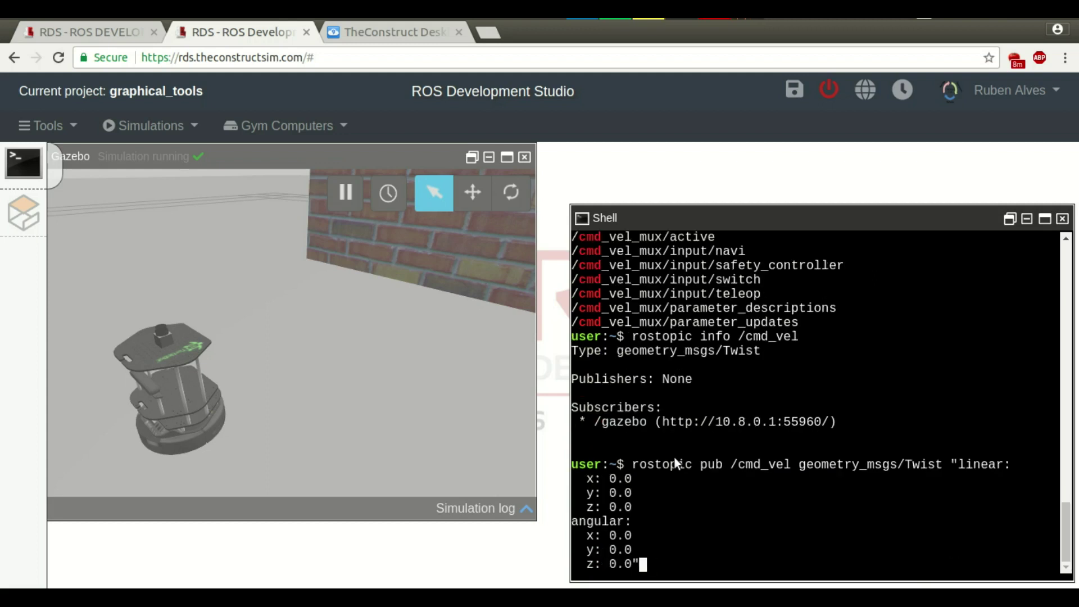
{"action": "key", "text": "BackSpace"}
{"action": "type", "text": "2"}
{"action": "key", "text": "End"}
{"action": "type", "text": "-r 1"}
Run the /cmd_vel rotation publish command and pan Gazebo to watch the TurtleBot turn in place
{"action": "left_click", "coordinate": [402, 32]}
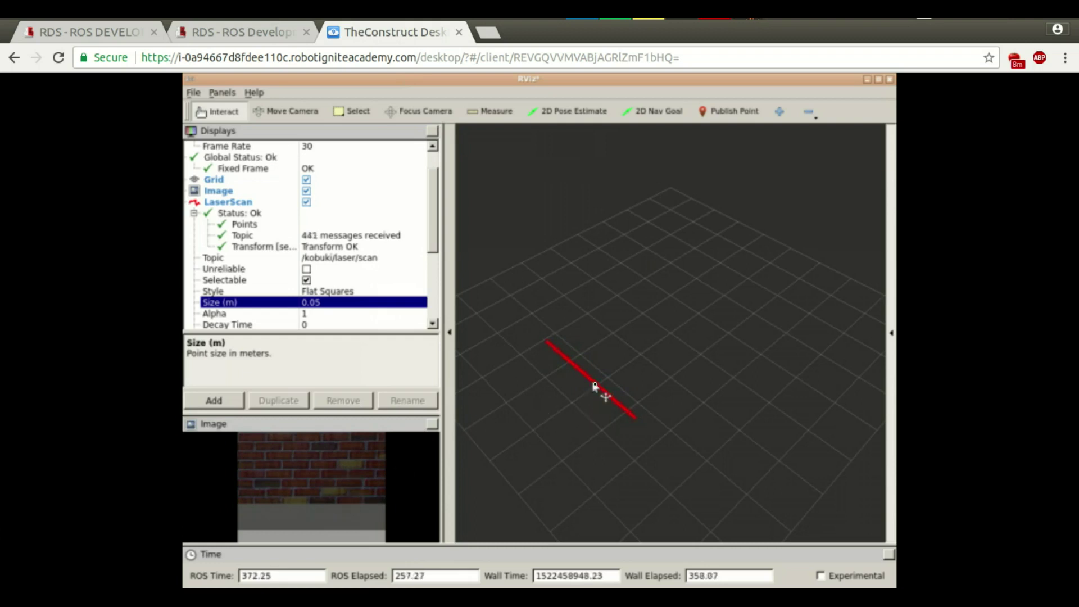
{"action": "left_click", "coordinate": [242, 32]}
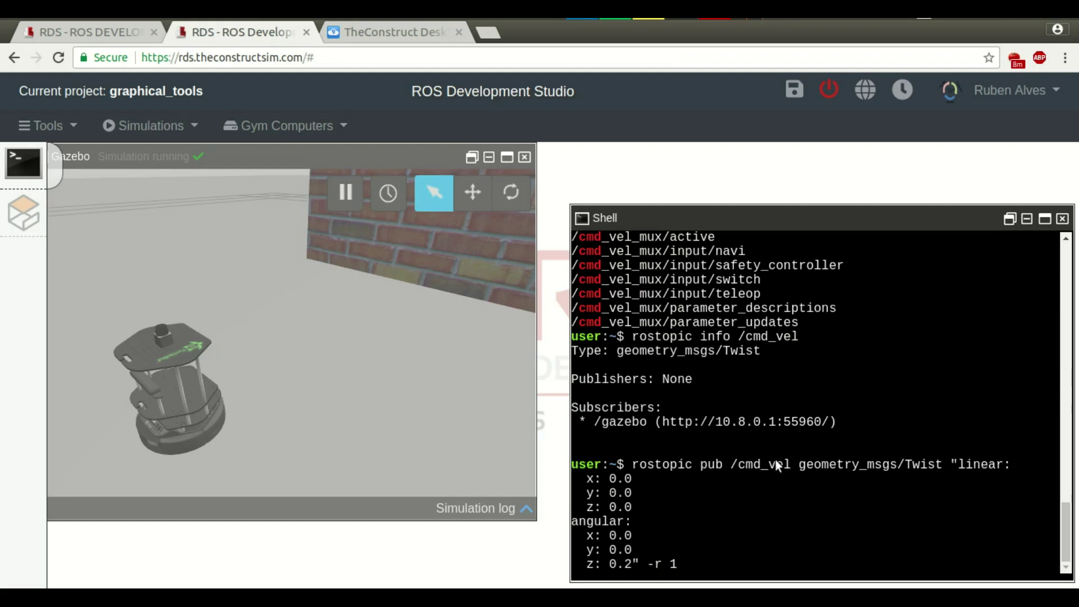
{"action": "key", "text": "Return"}
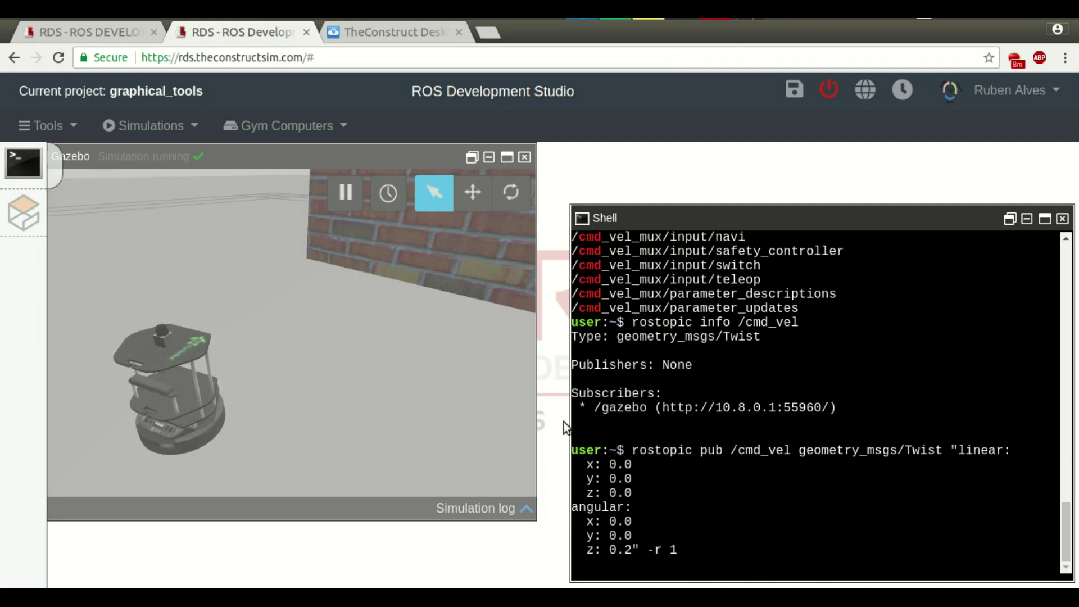
{"action": "left_click", "coordinate": [387, 393]}
{"action": "mouse_move", "coordinate": [386, 392]}
{"action": "left_mouse_down"}
{"action": "mouse_move", "coordinate": [407, 391]}
{"action": "mouse_move", "coordinate": [383, 392]}
{"action": "left_mouse_up"}
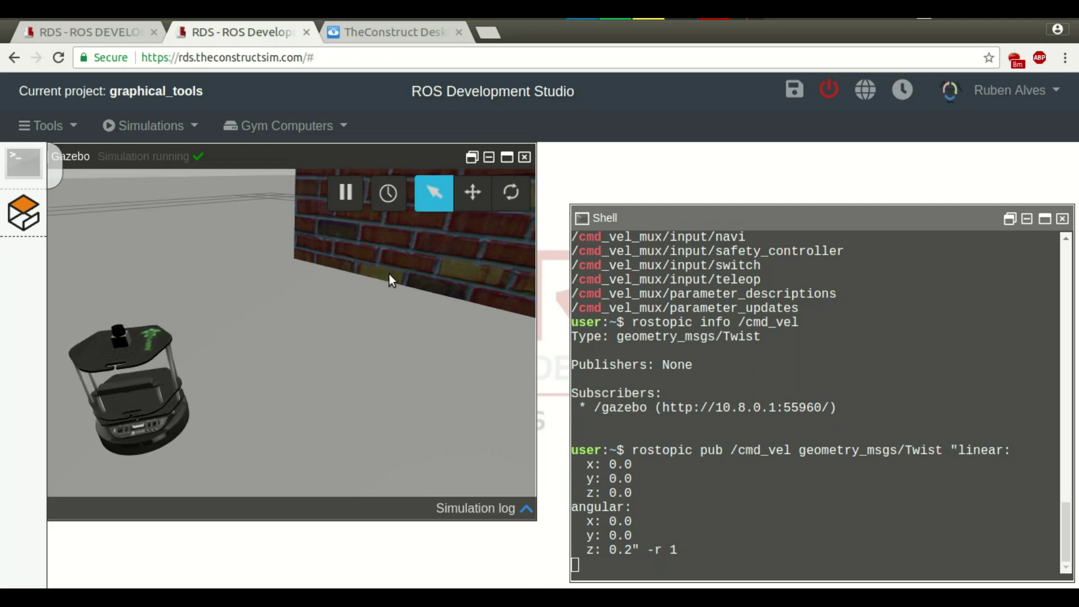
Show the RViz desktop and zoom the 3D view to watch the laser scan sweep around the grid
{"action": "left_click", "coordinate": [389, 33]}
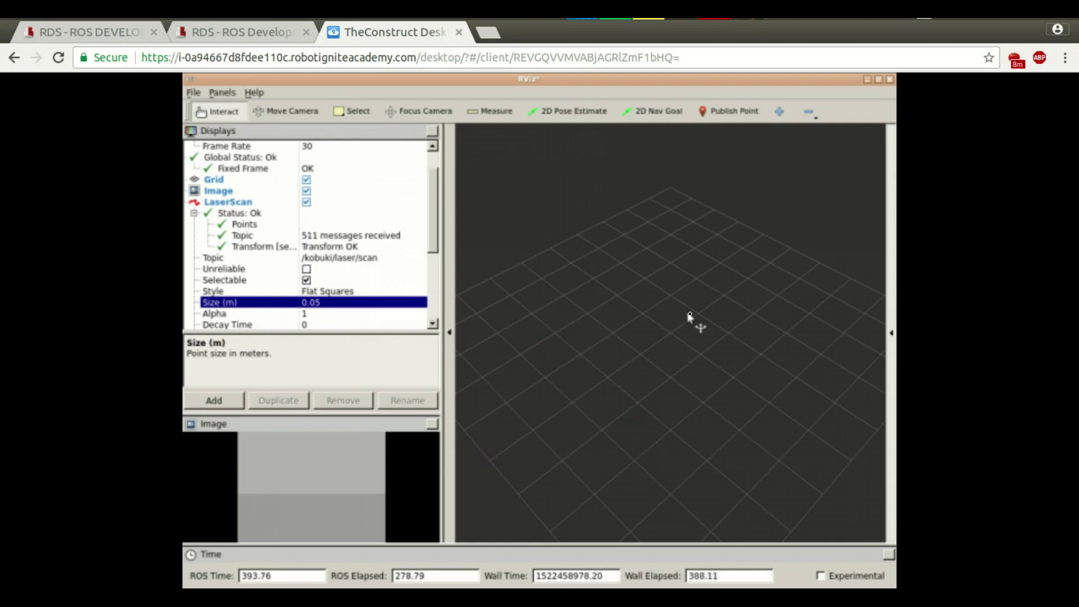
{"action": "scroll", "coordinate": [690, 316], "scroll_direction": "up", "scroll_amount": 2}
{"action": "scroll", "coordinate": [690, 316], "scroll_direction": "up", "scroll_amount": 2}
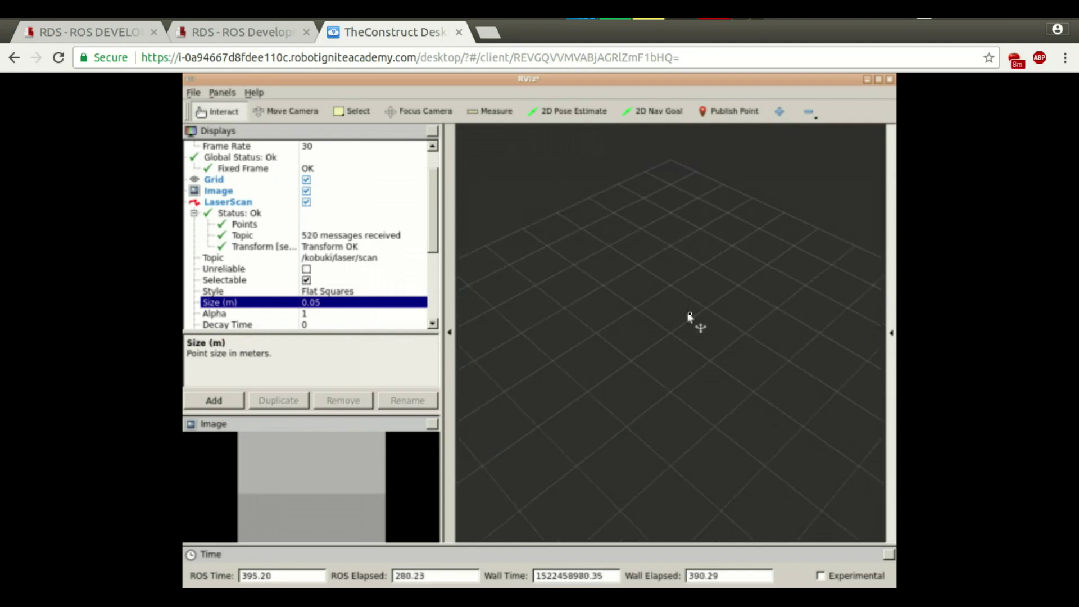
{"action": "scroll", "coordinate": [690, 316], "scroll_direction": "up", "scroll_amount": 2}
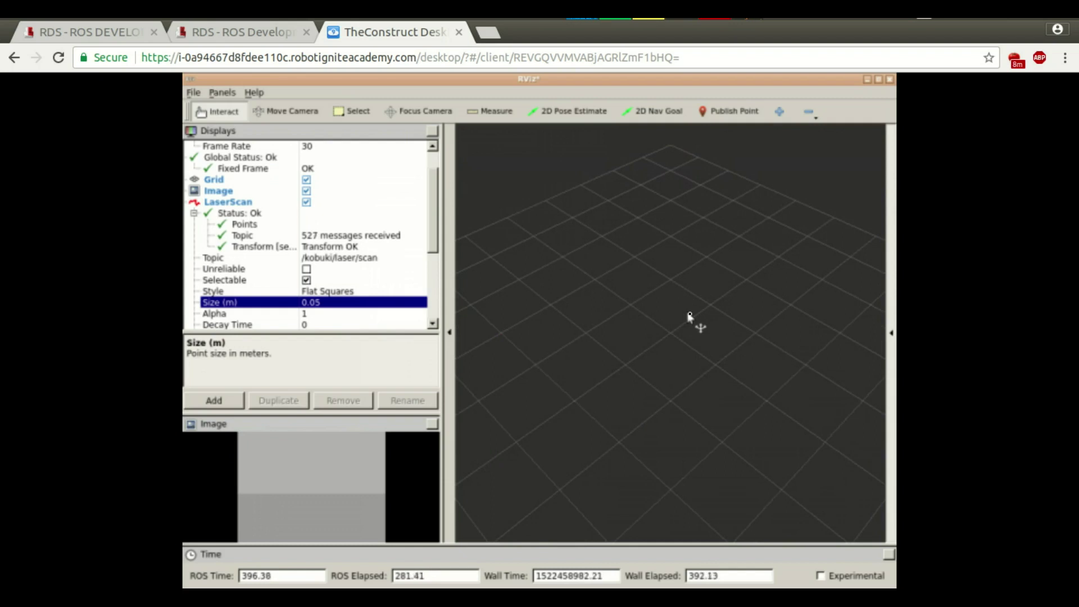
{"action": "scroll", "coordinate": [691, 316], "scroll_direction": "down", "scroll_amount": 3}
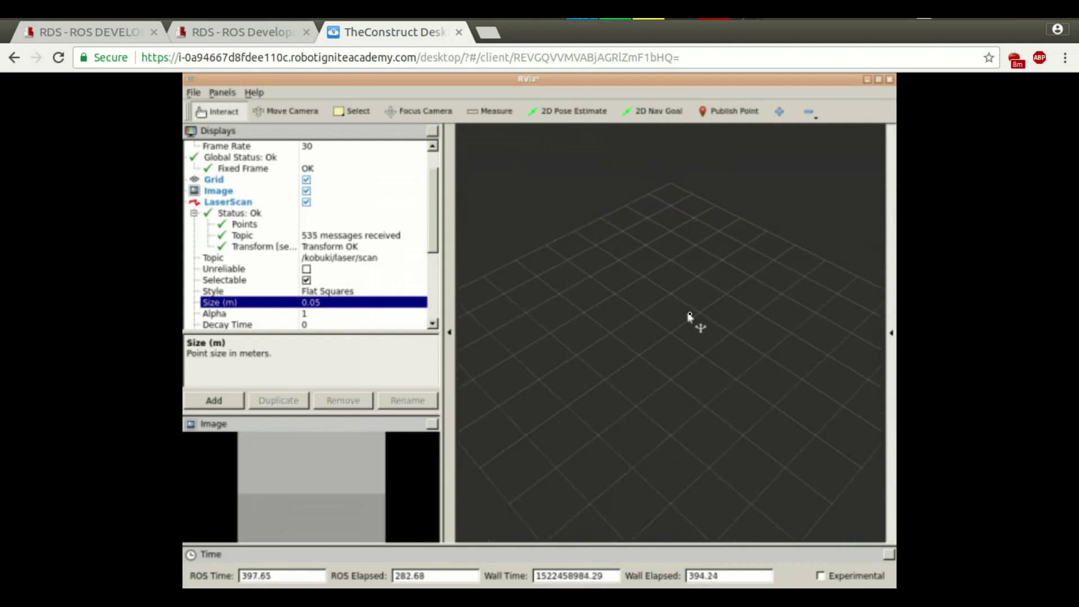
{"action": "scroll", "coordinate": [690, 316], "scroll_direction": "up", "scroll_amount": 1}
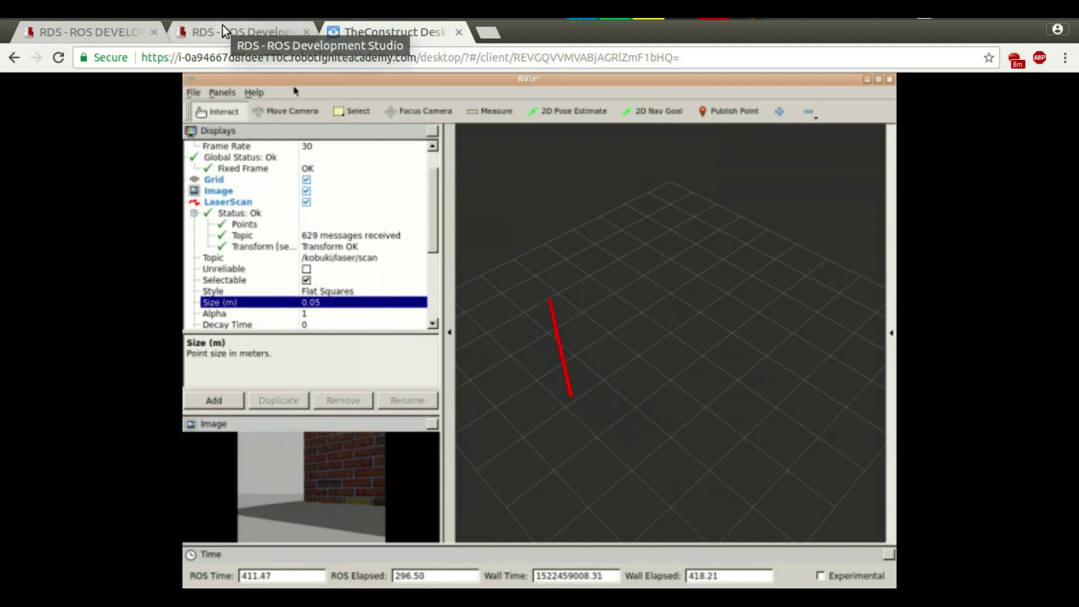
Suspend the rotation publisher with Ctrl+Z and resume it in the background with bg
{"action": "left_click", "coordinate": [237, 38]}
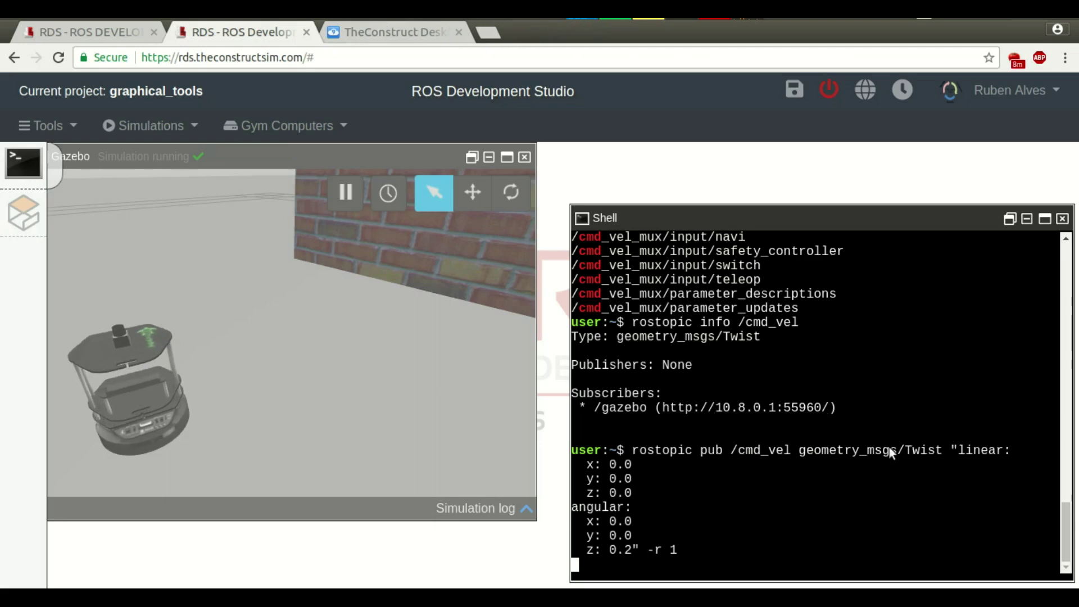
{"action": "key", "text": "ctrl+z"}
{"action": "type", "text": "bg"}
{"action": "key", "text": "Return"}
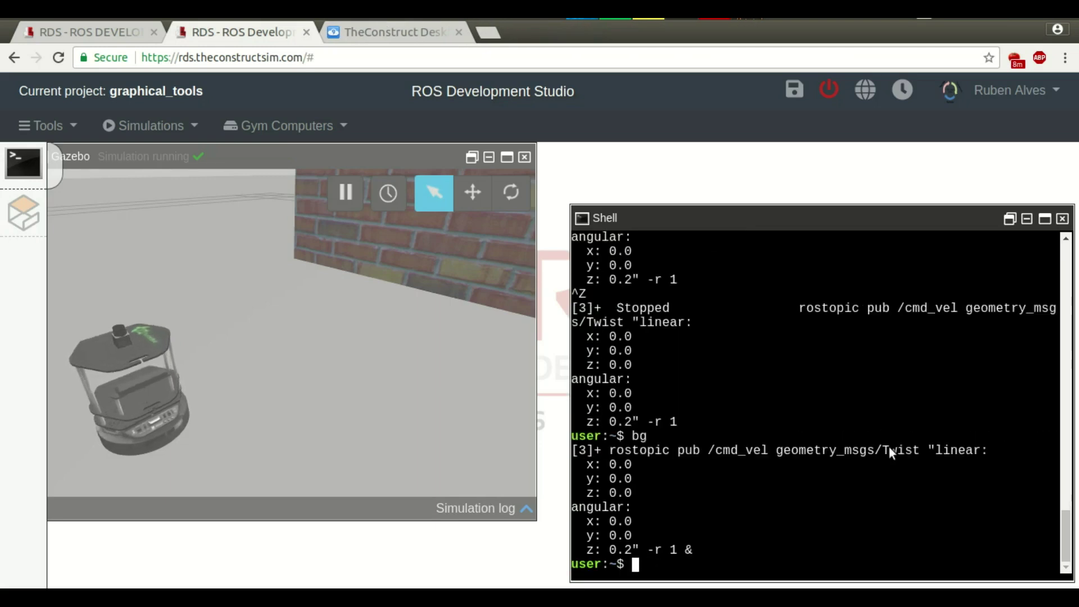
Launch the image viewer with 'rosrun rqt_image_view rqt_image_view'
{"action": "type", "text": "rosrun rqt"}
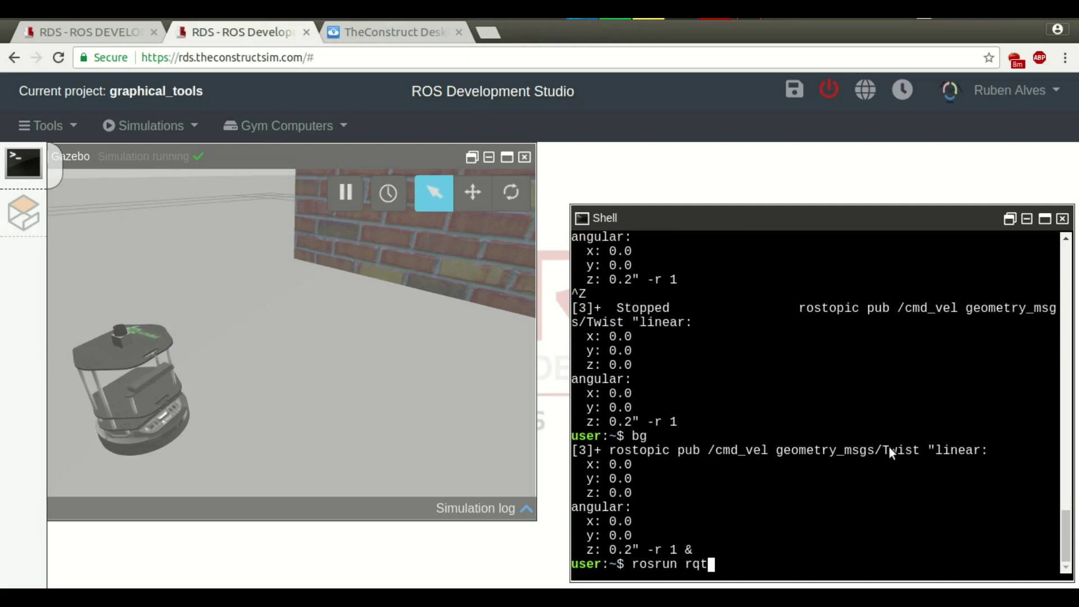
{"action": "type", "text": "_im"}
{"action": "key", "text": "Tab"}
{"action": "key", "text": "Return"}
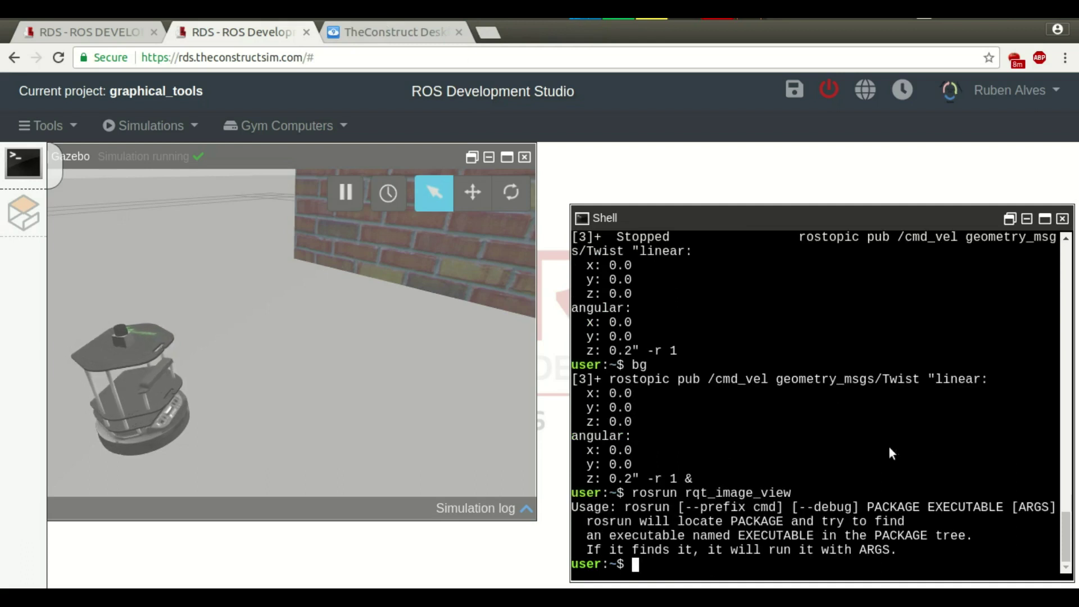
{"action": "key", "text": "Up"}
{"action": "type", "text": "r"}
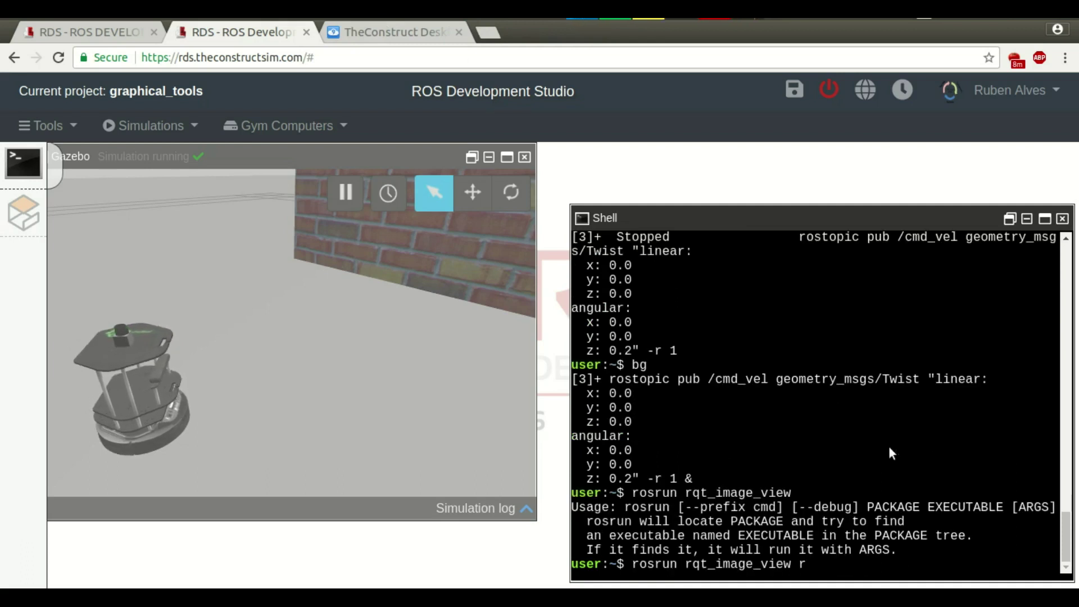
{"action": "key", "text": "Tab"}
{"action": "type", "text": "q"}
{"action": "key", "text": "BackSpace"}
{"action": "key", "text": "Return"}
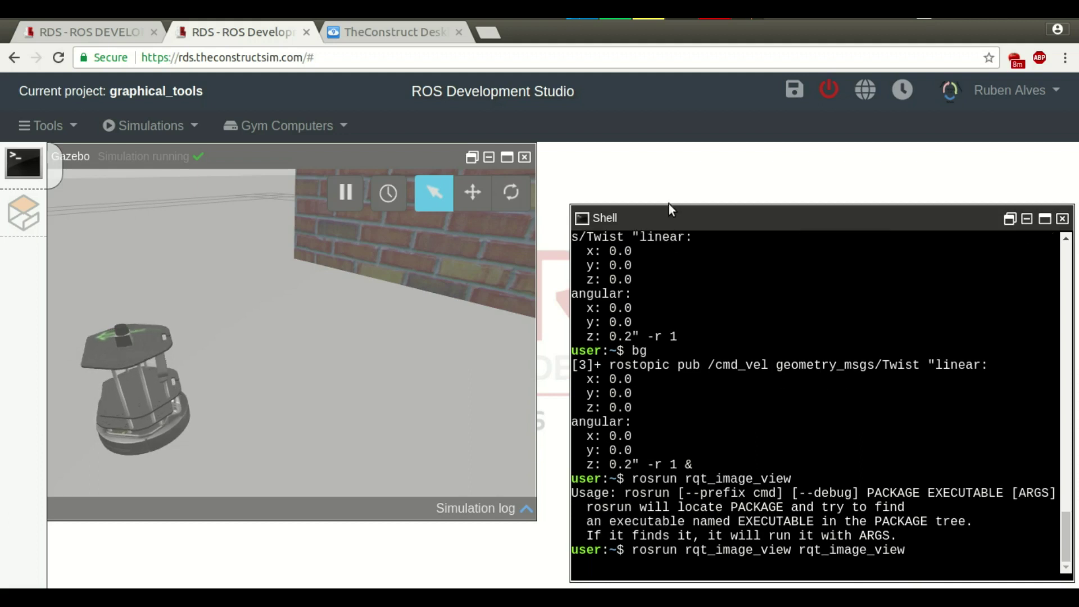
Move the rqt_image_view window showing /camera/rgb/image_raw to the right, beside RViz
{"action": "left_click", "coordinate": [413, 38]}
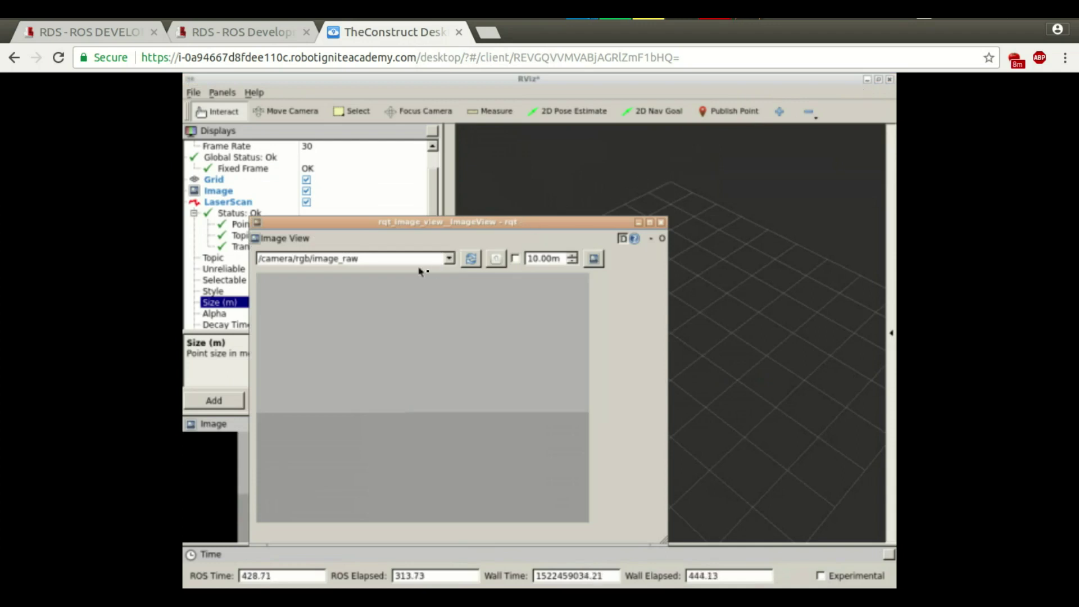
{"action": "left_click_drag", "start_coordinate": [490, 224], "coordinate": [460, 143]}
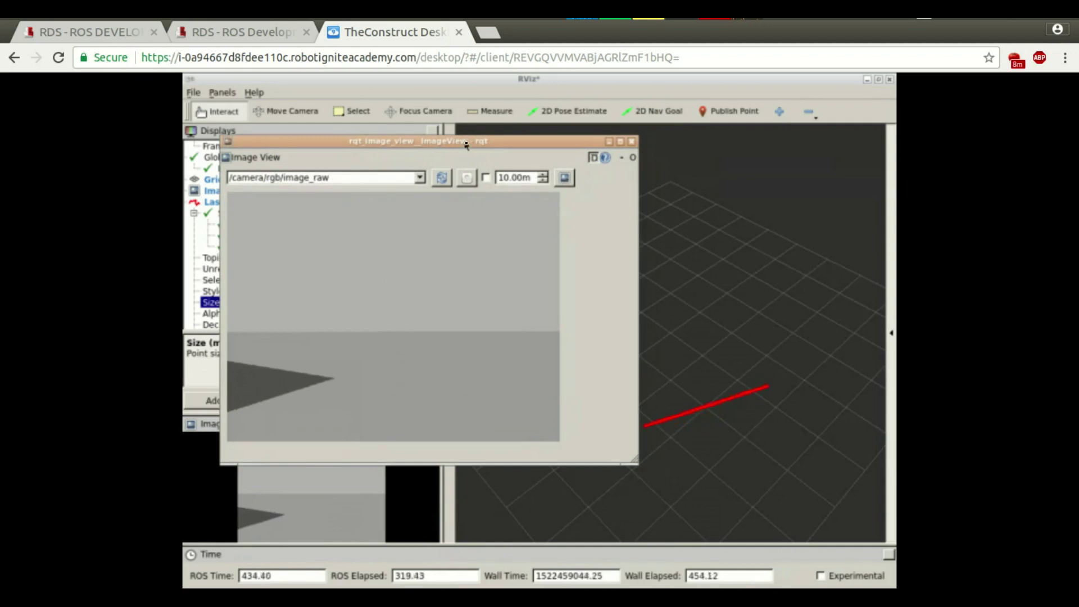
{"action": "left_click_drag", "start_coordinate": [479, 141], "coordinate": [843, 150]}
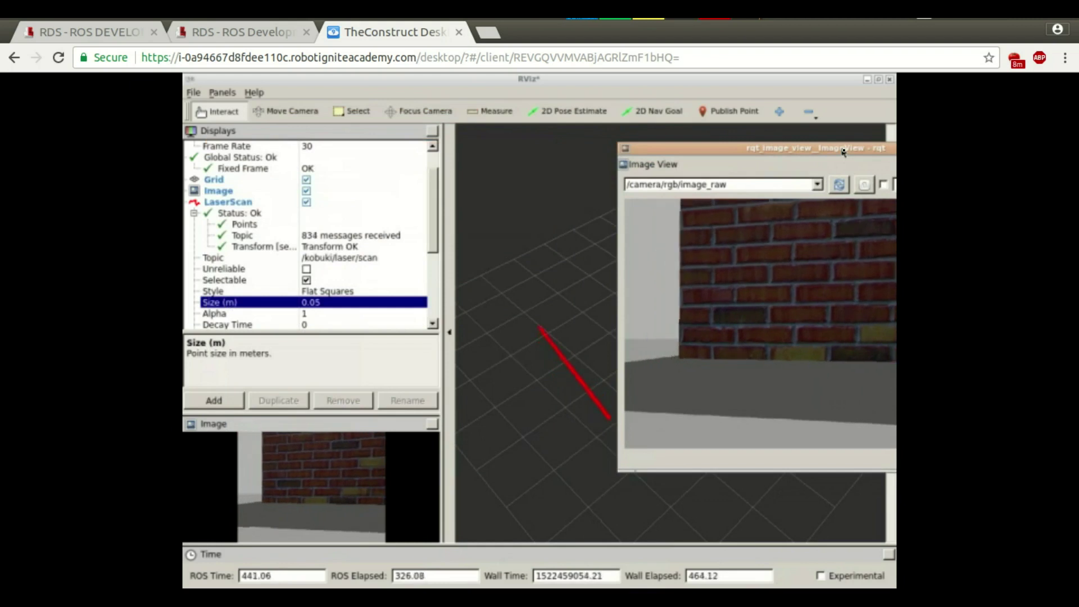
Switch back to the ROS Development Studio tab with Gazebo and the shell
{"action": "left_click", "coordinate": [265, 37]}
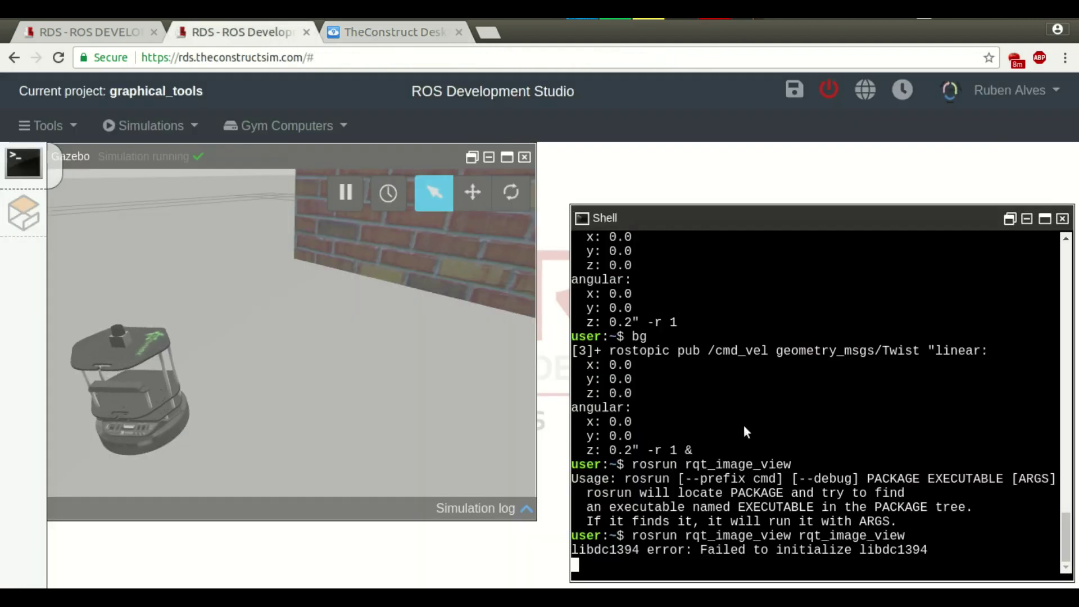